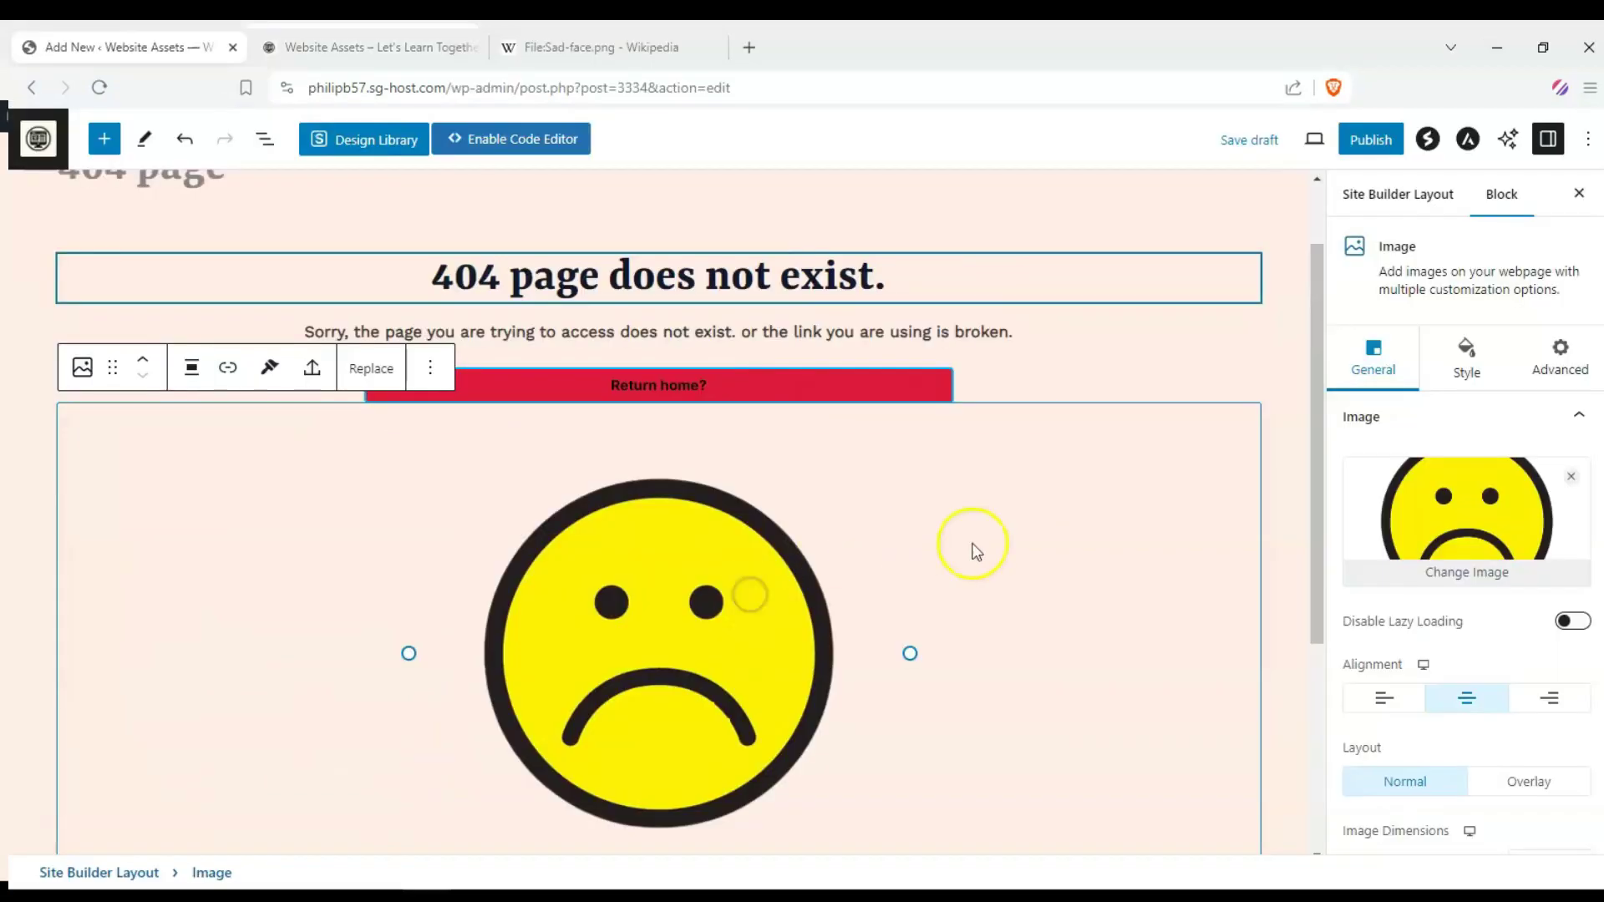
- Move the sad-face image just below the 404 heading and shrink its height
drag(111, 361, 355, 382)
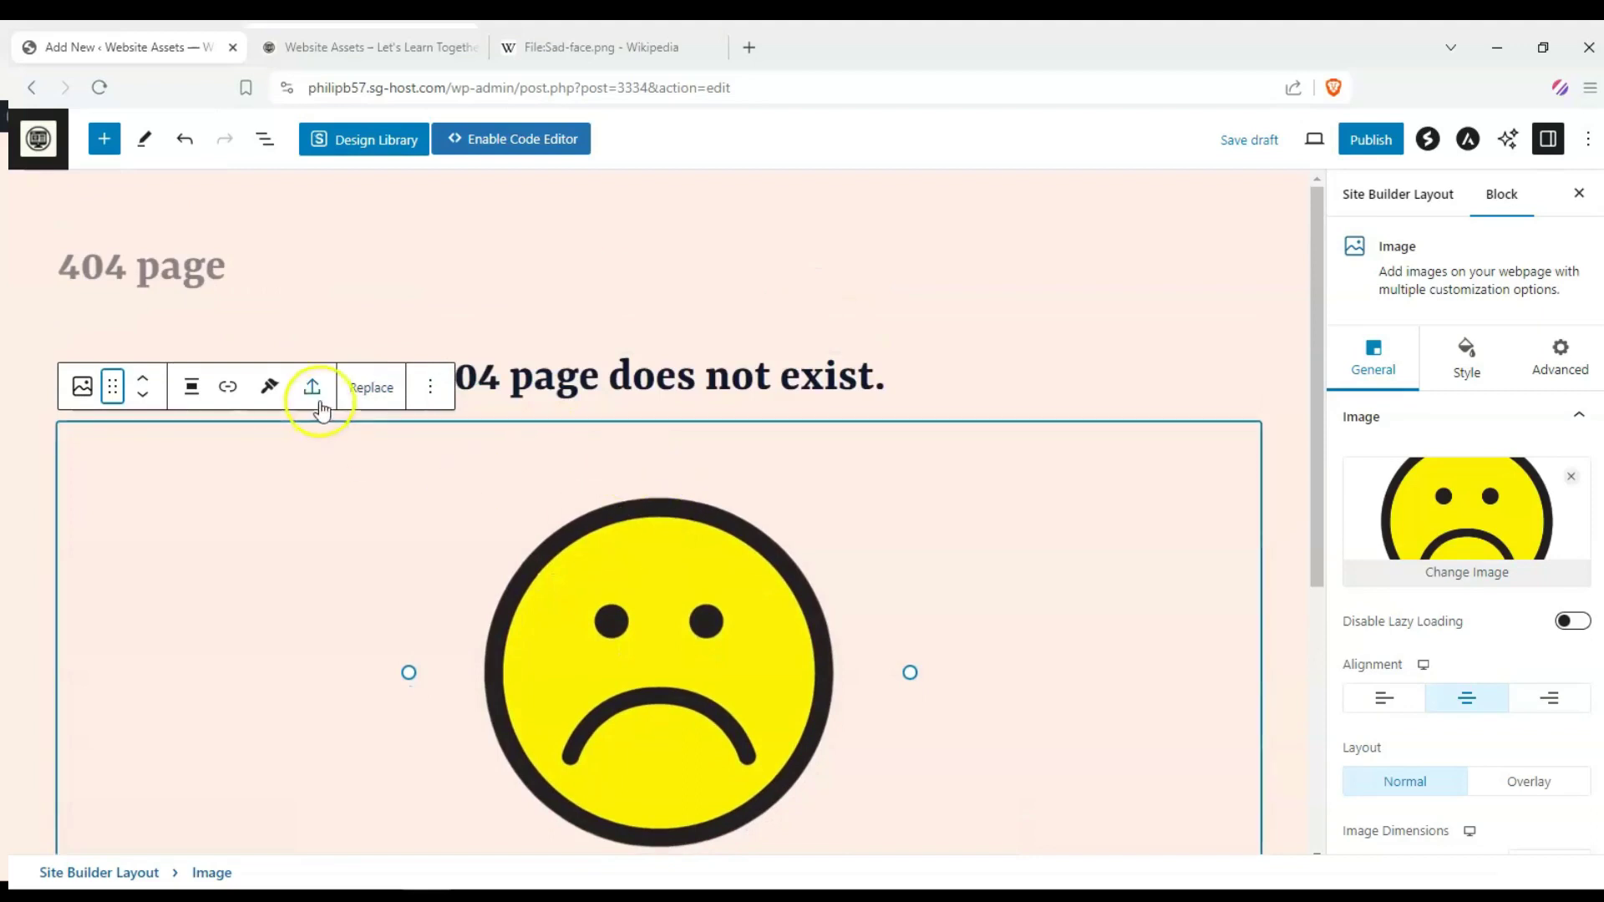
scroll(512, 429, down, 3)
drag(660, 718, 648, 465)
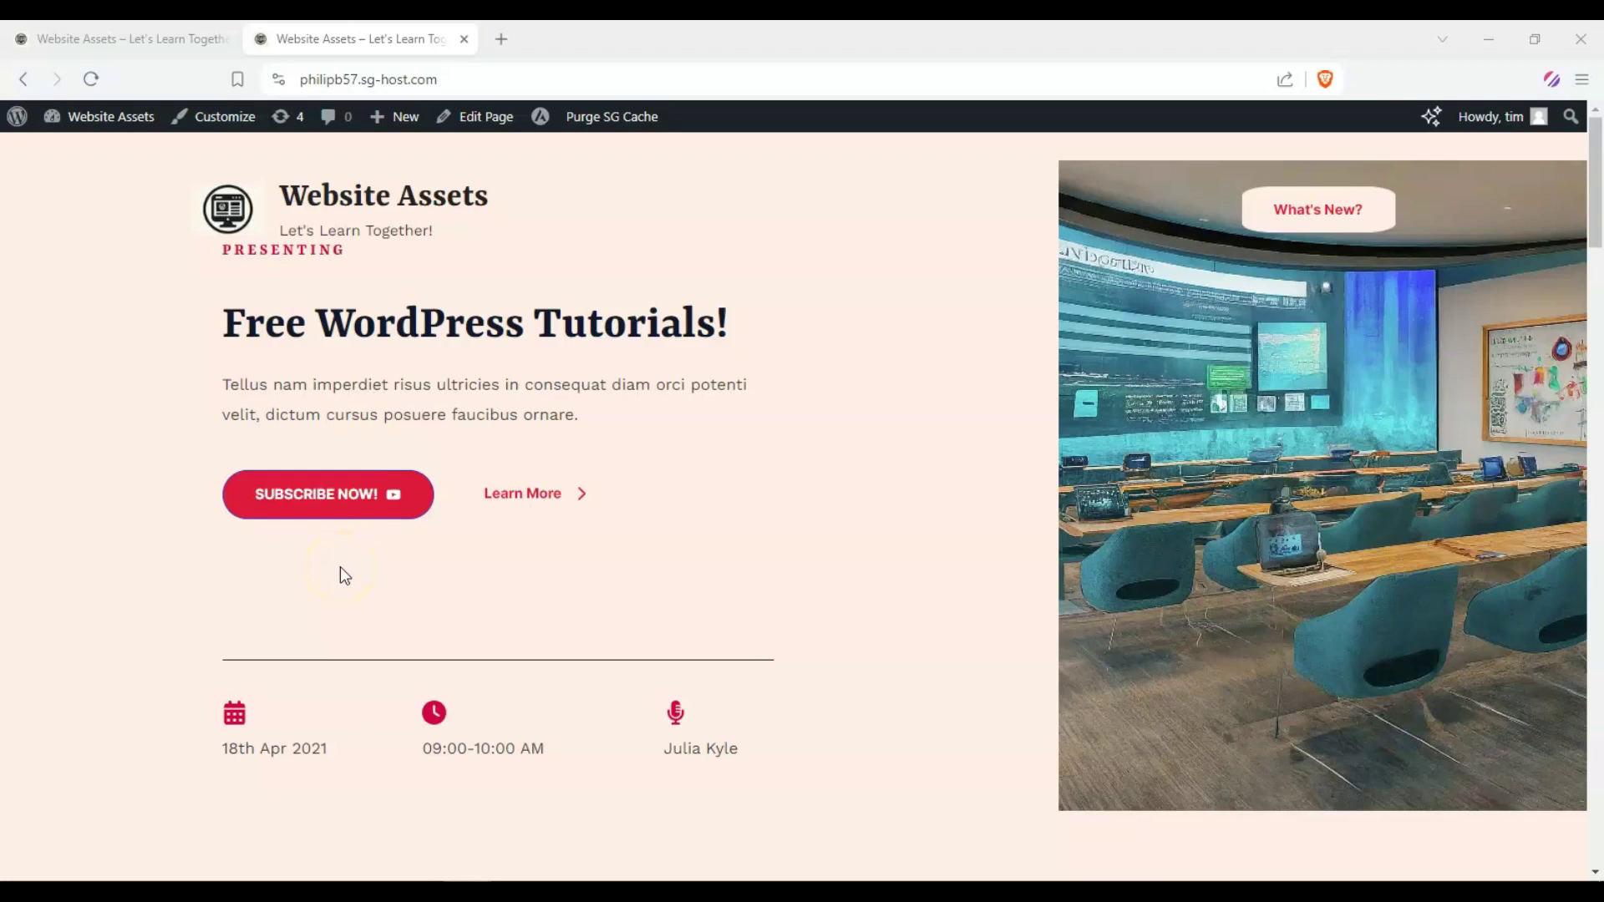
- Open a new tab and load the made-up address cxfyth5te4s5.co/sdfgse
click(501, 39)
text(cxfyth5te4s5)
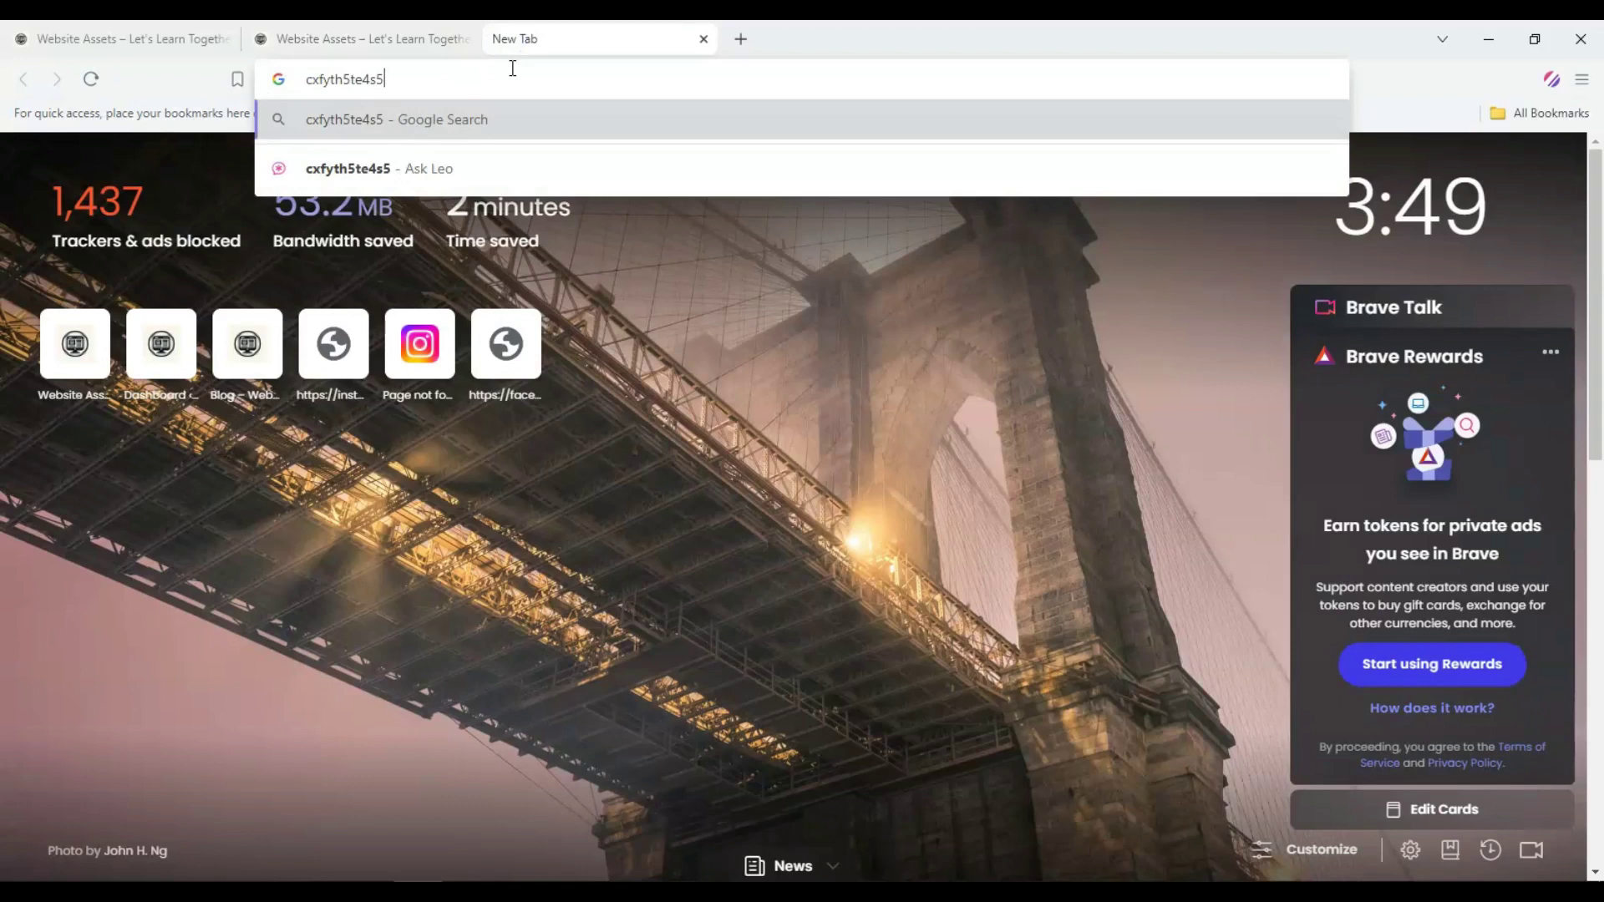
text(.com)
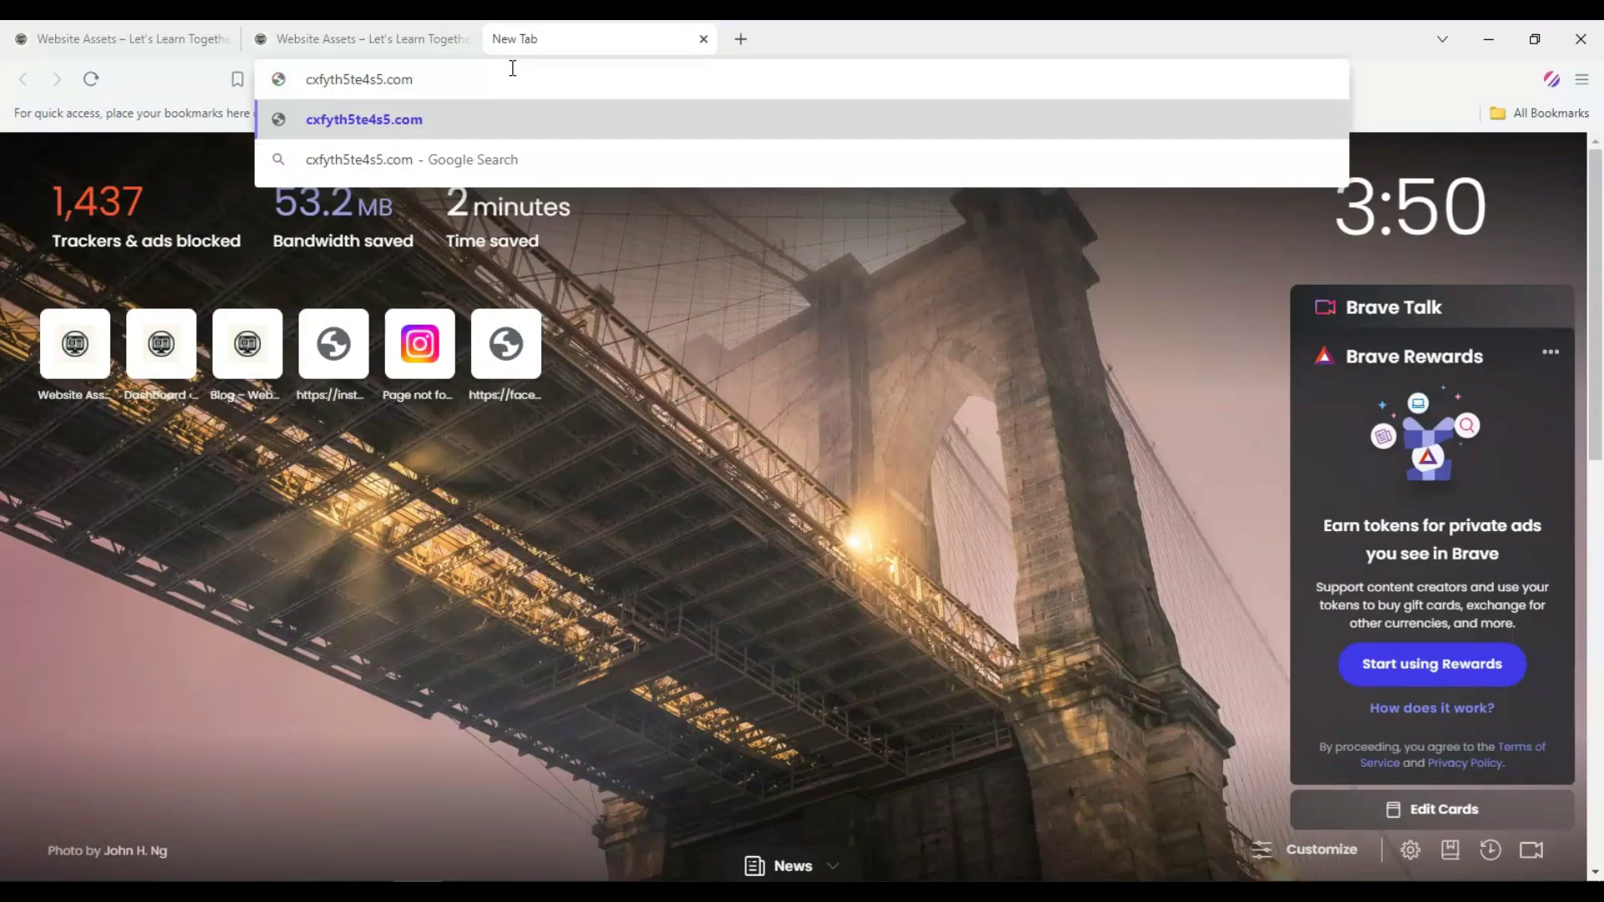
key(BackSpace)
text(/sdfgse)
key(Return)
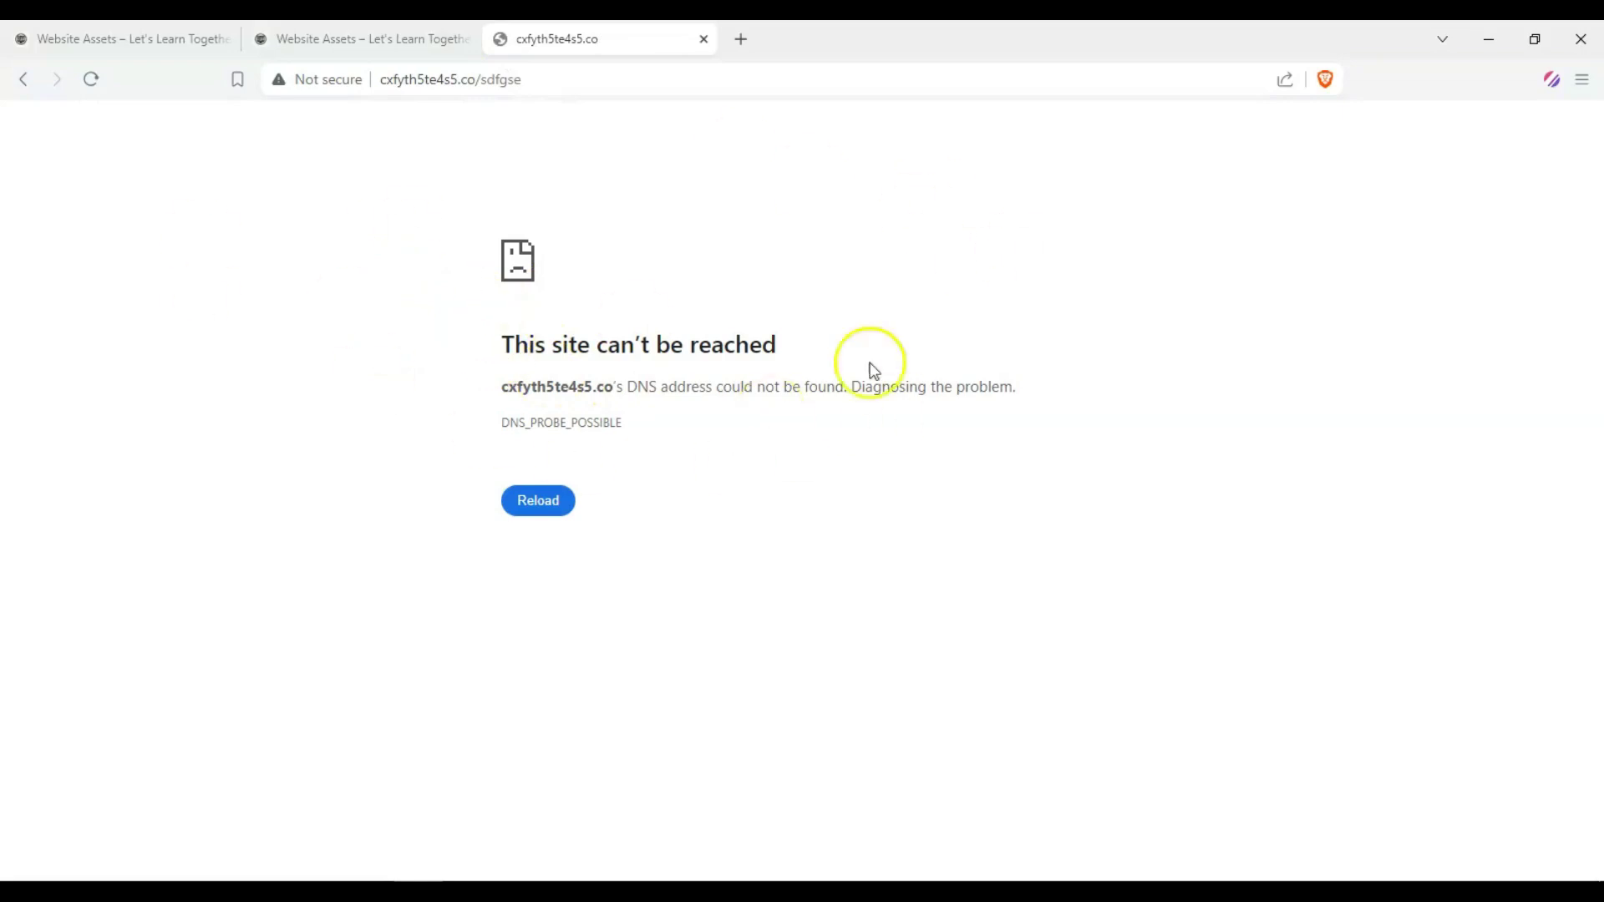
- Highlight the 'This site can't be reached' heading and reload the unreachable page
drag(501, 345, 852, 371)
click(895, 343)
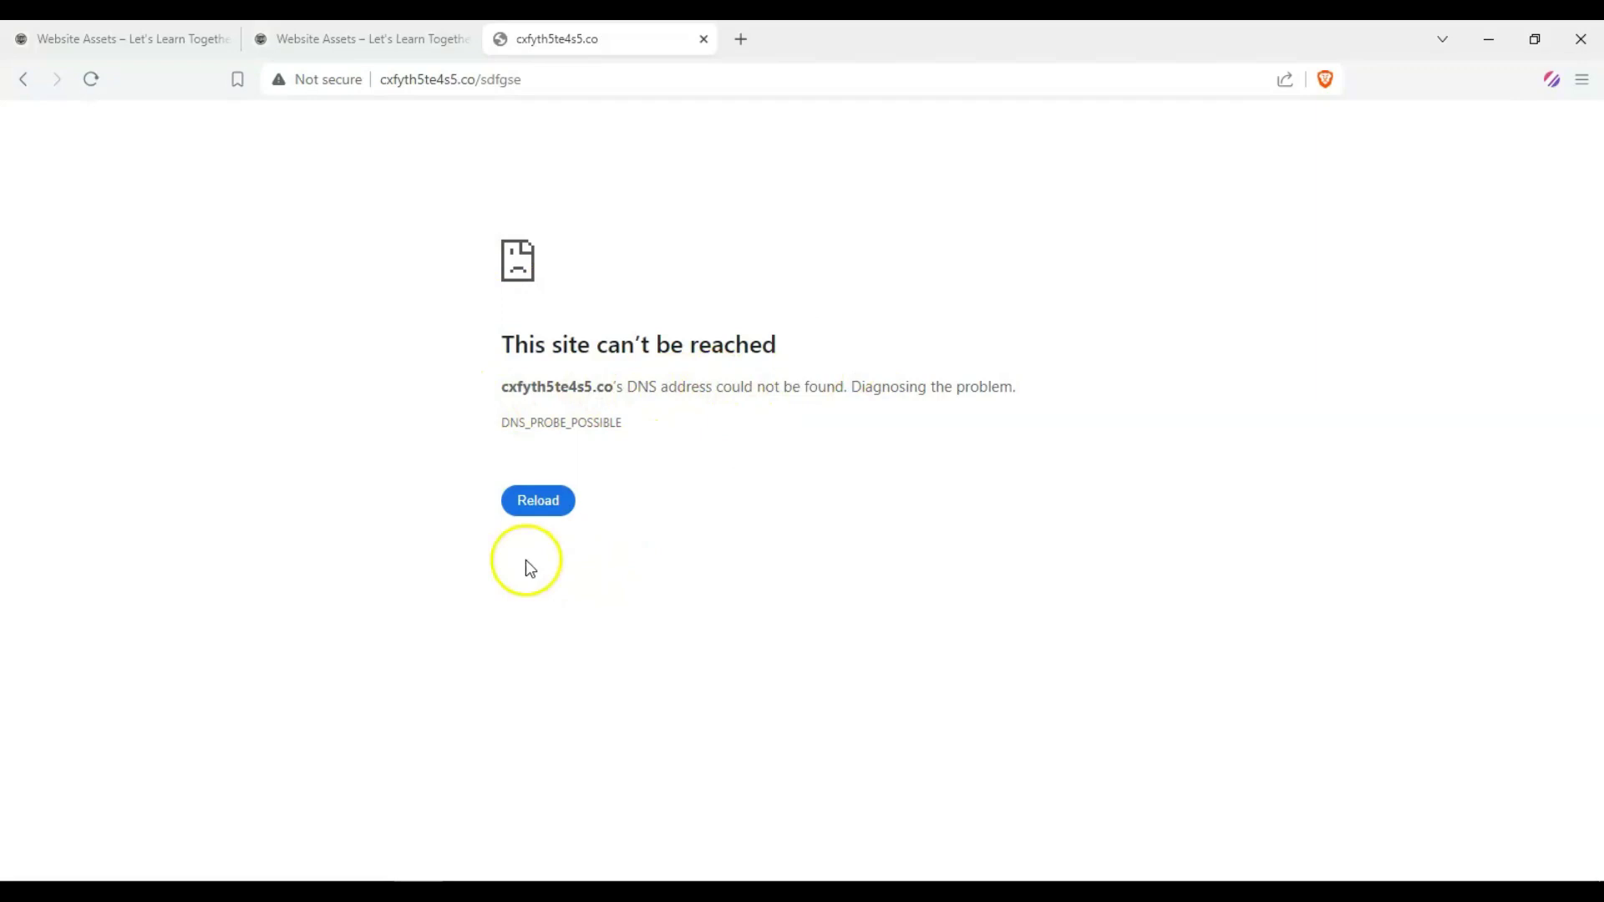
click(561, 507)
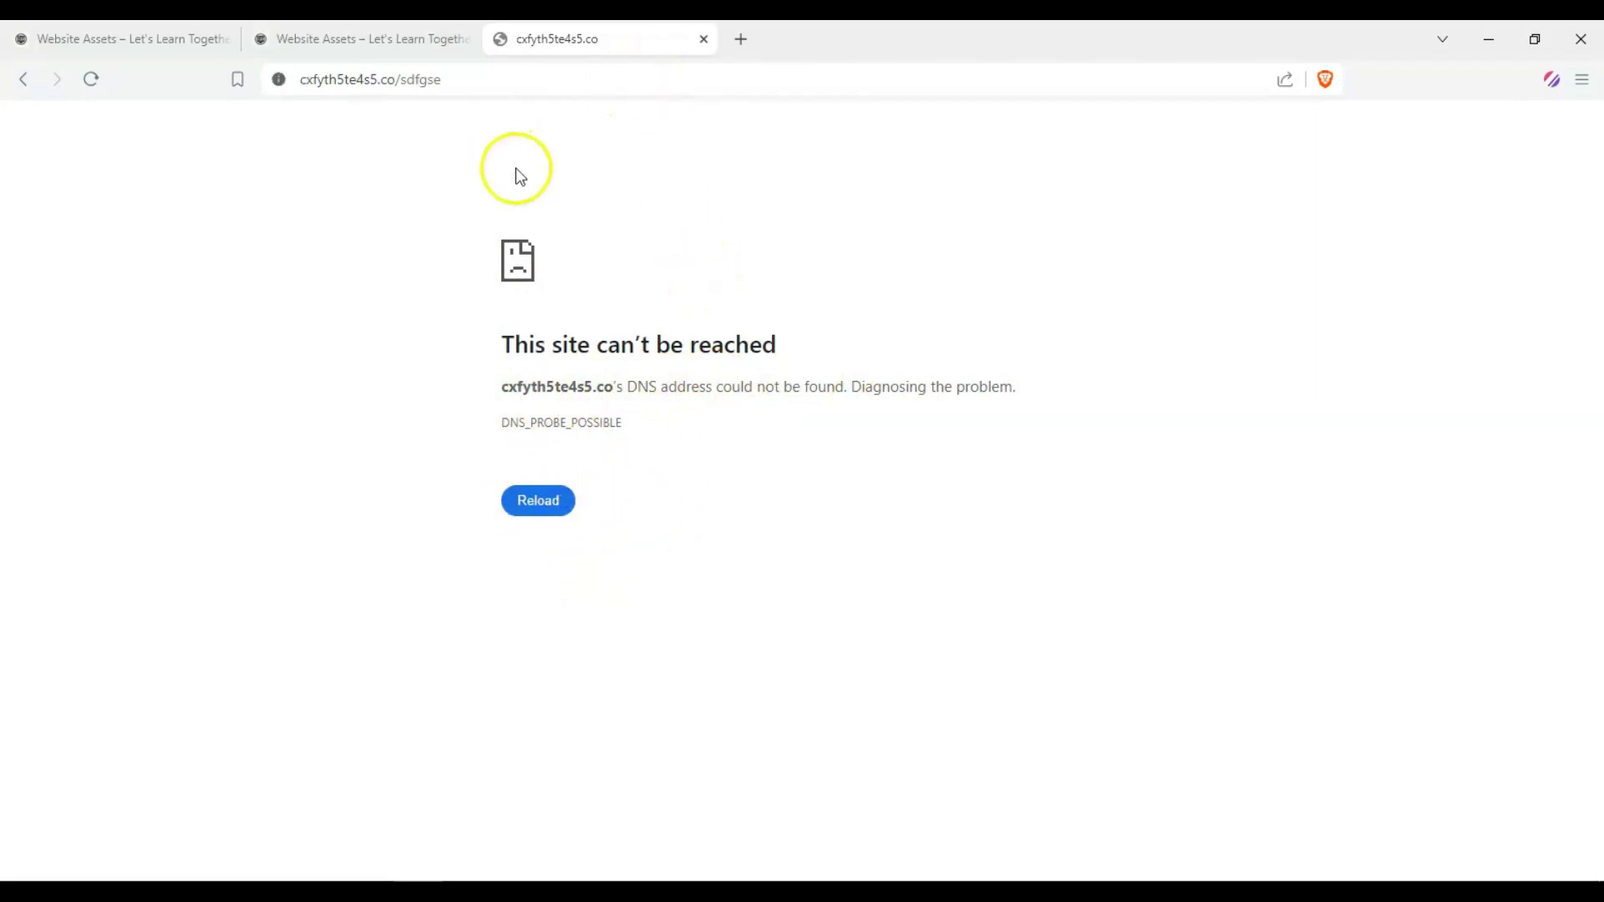
- Load the made-up Instagram address instagram.com/dfghdrth
click(486, 77)
drag(486, 77, 250, 80)
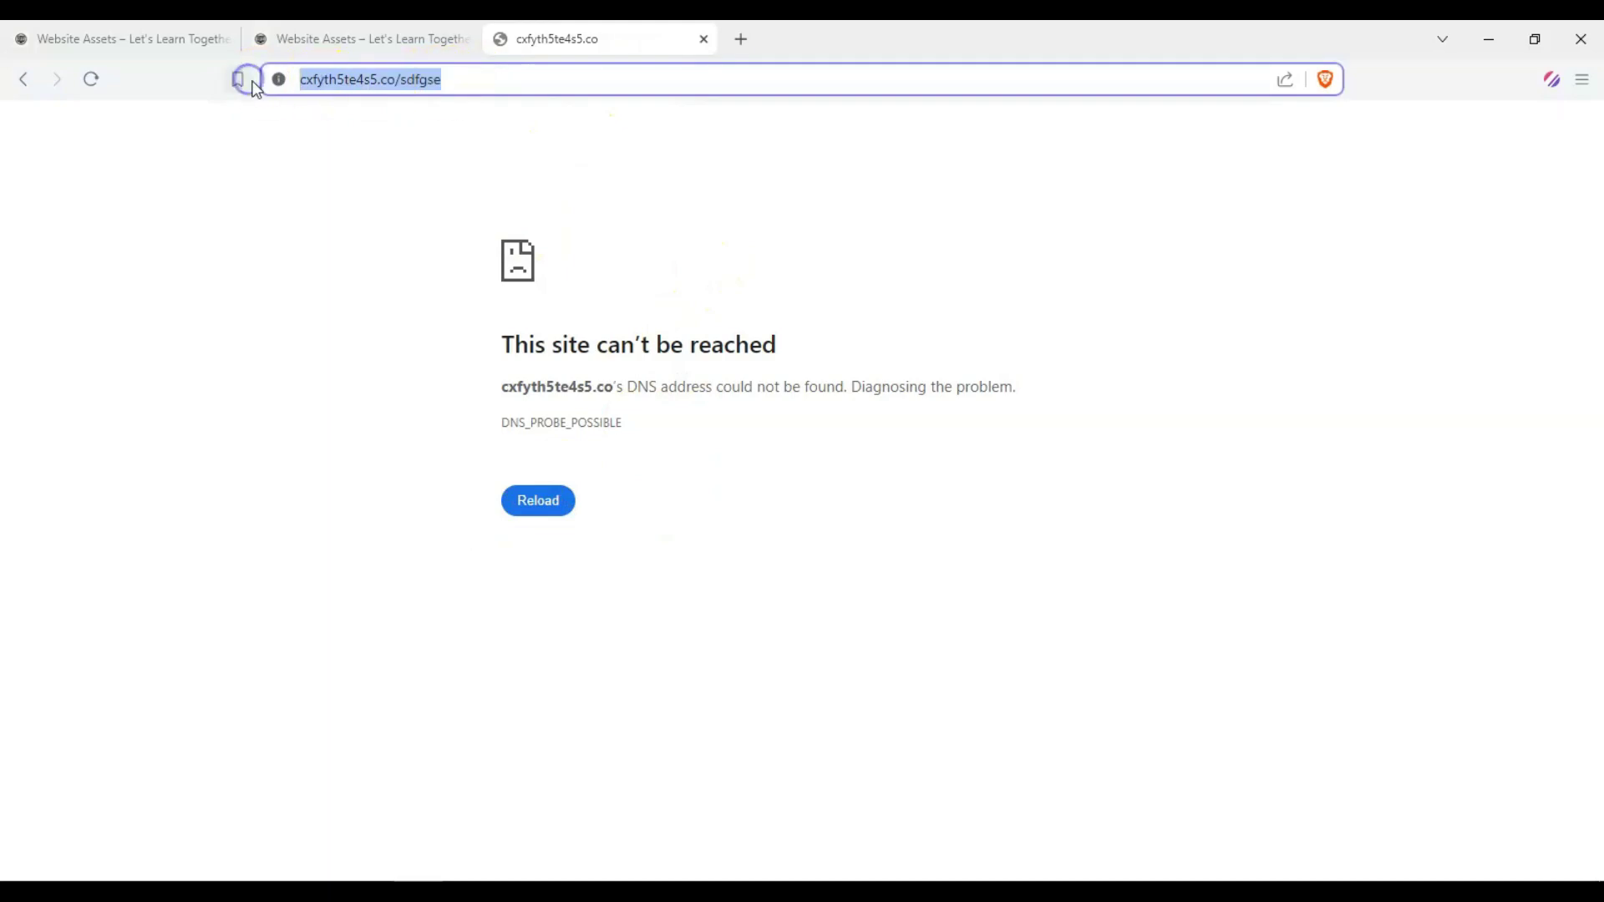
text(ins)
key(Right)
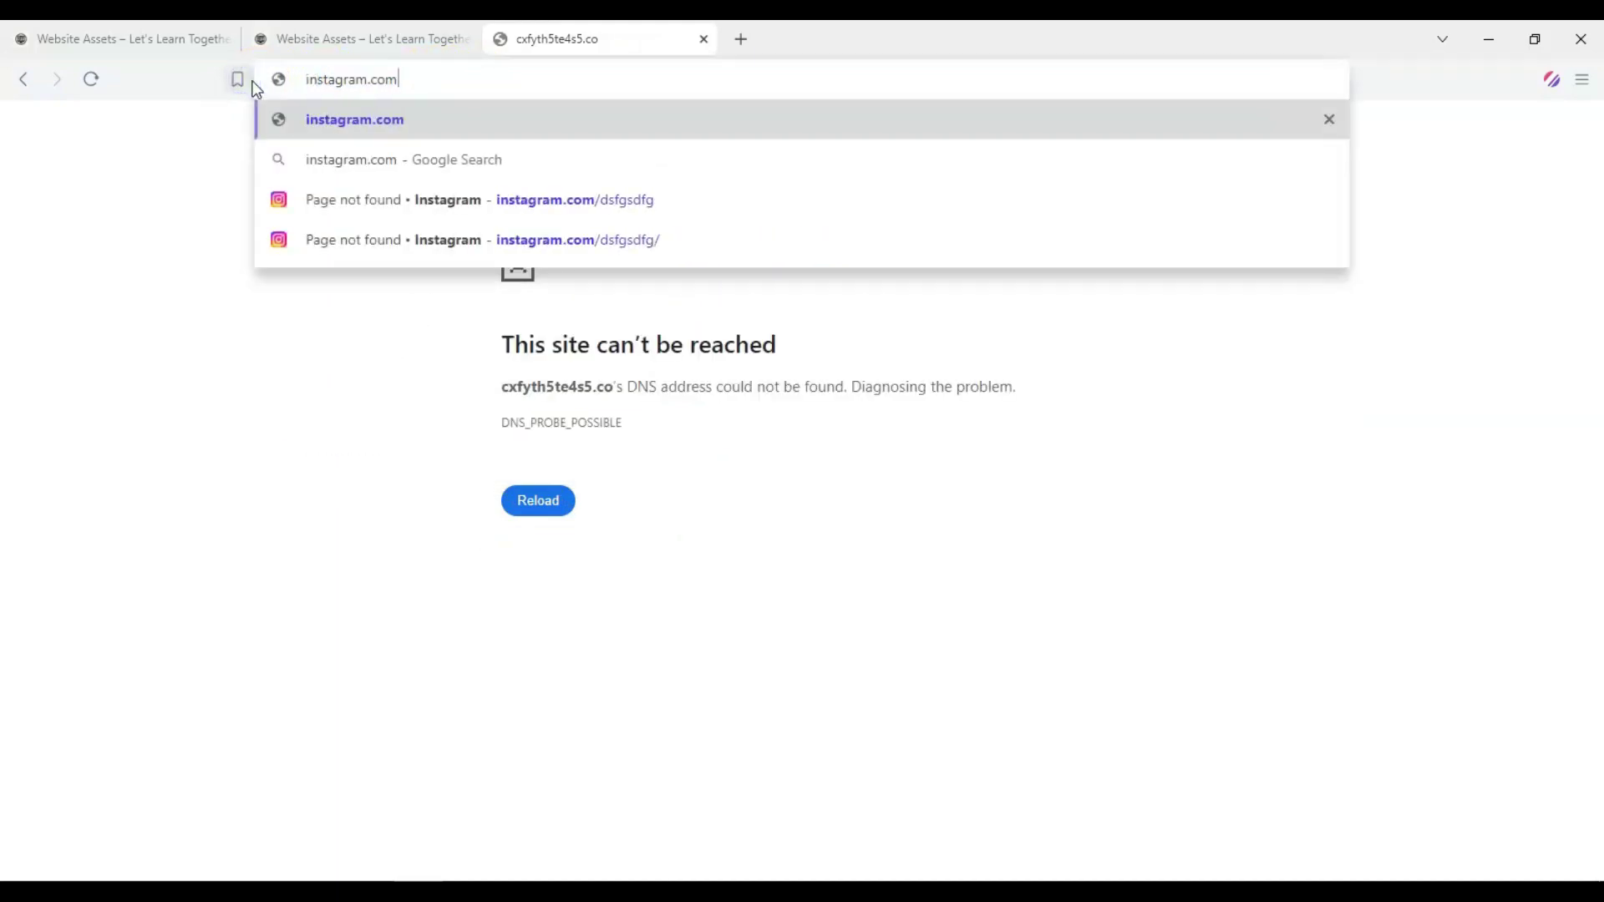
text(/dfghdrth)
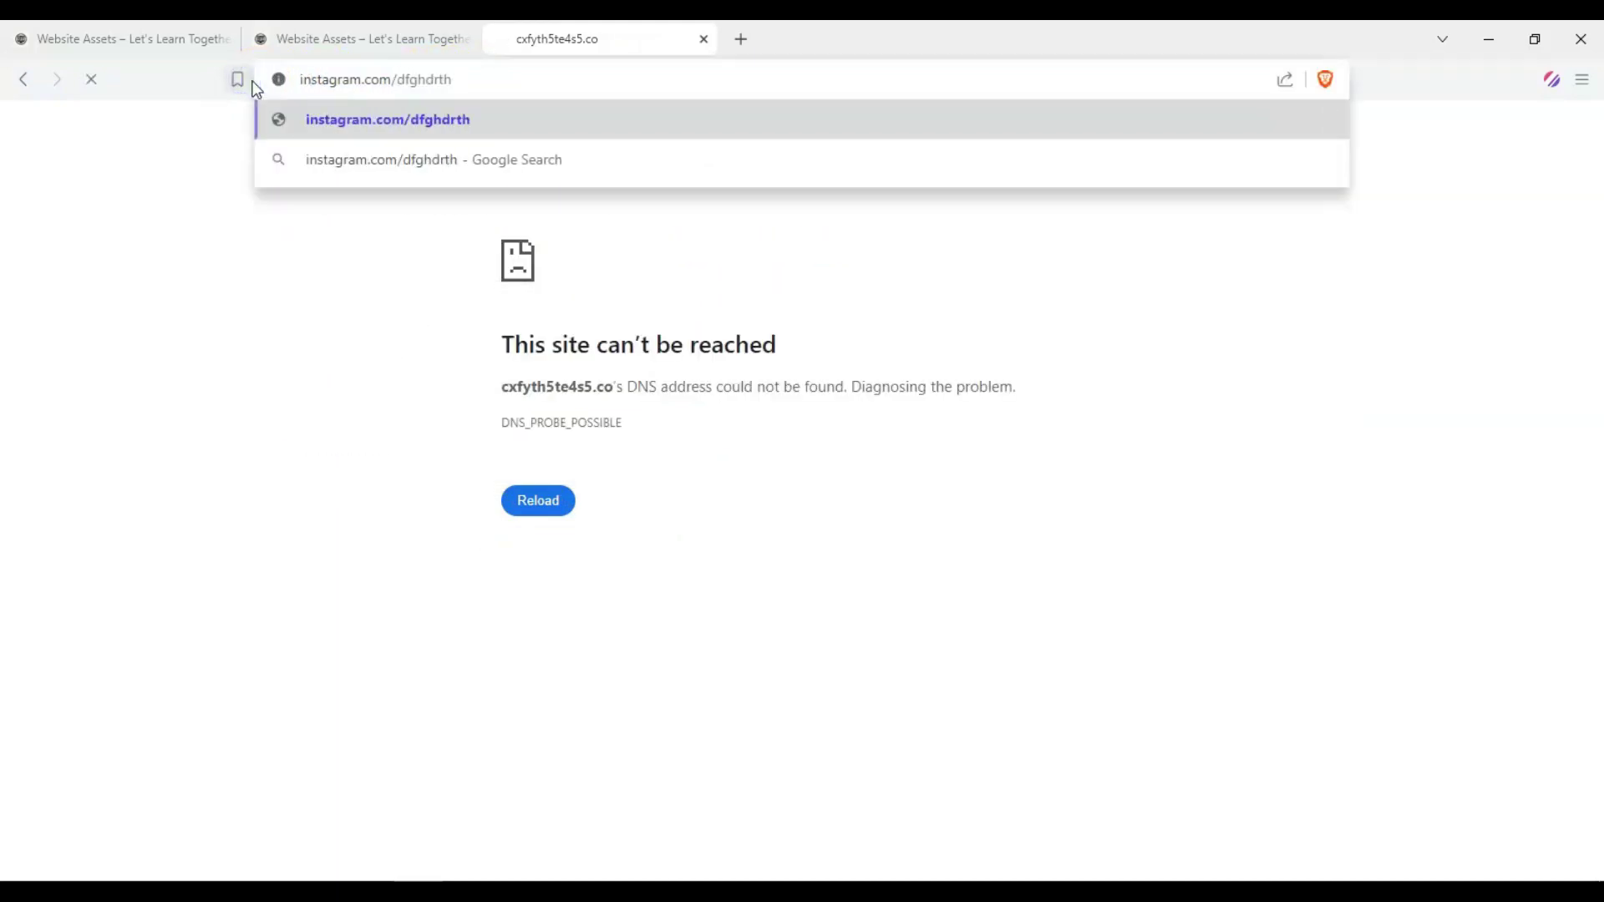
key(Return)
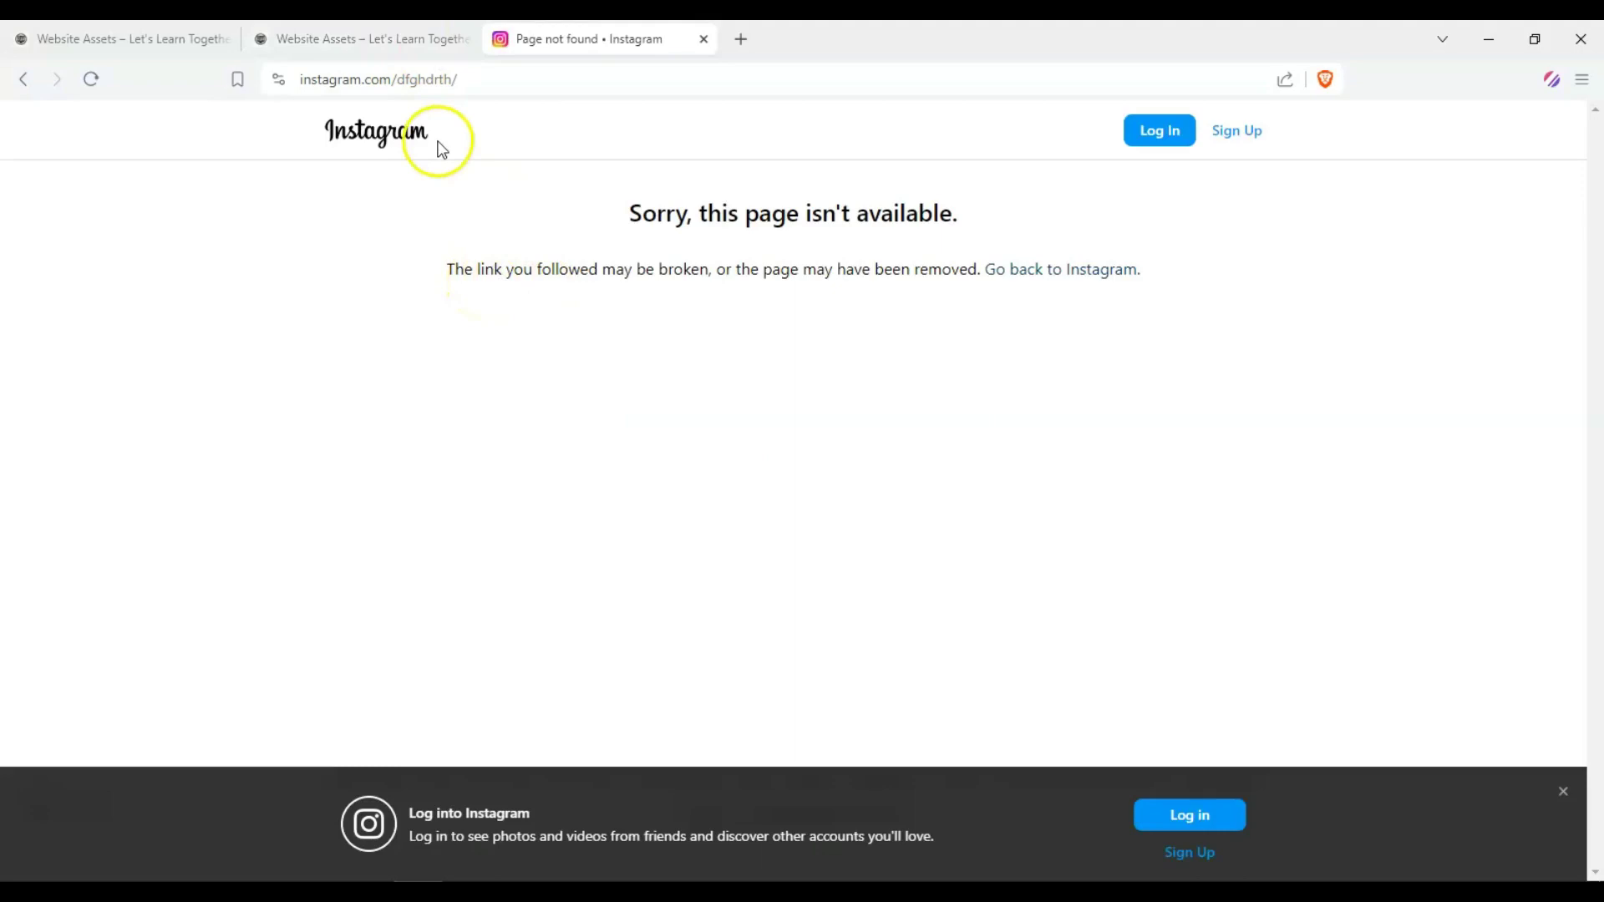
- Highlight the 'Sorry, this page isn't available' message, then follow the link back to Instagram
drag(386, 79, 286, 90)
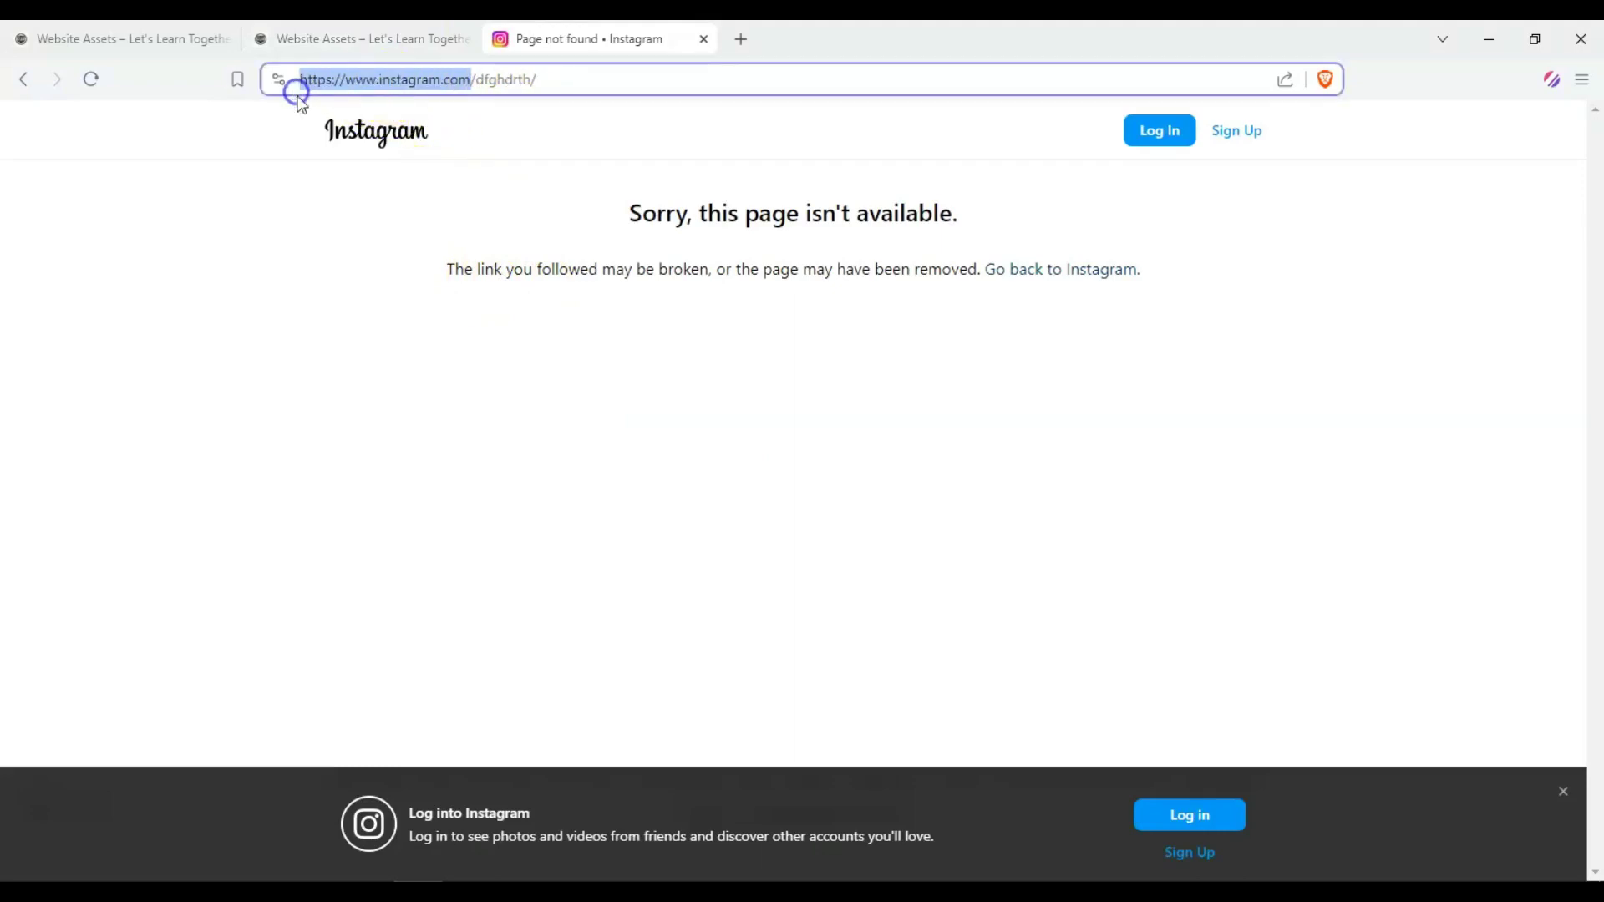
click(321, 167)
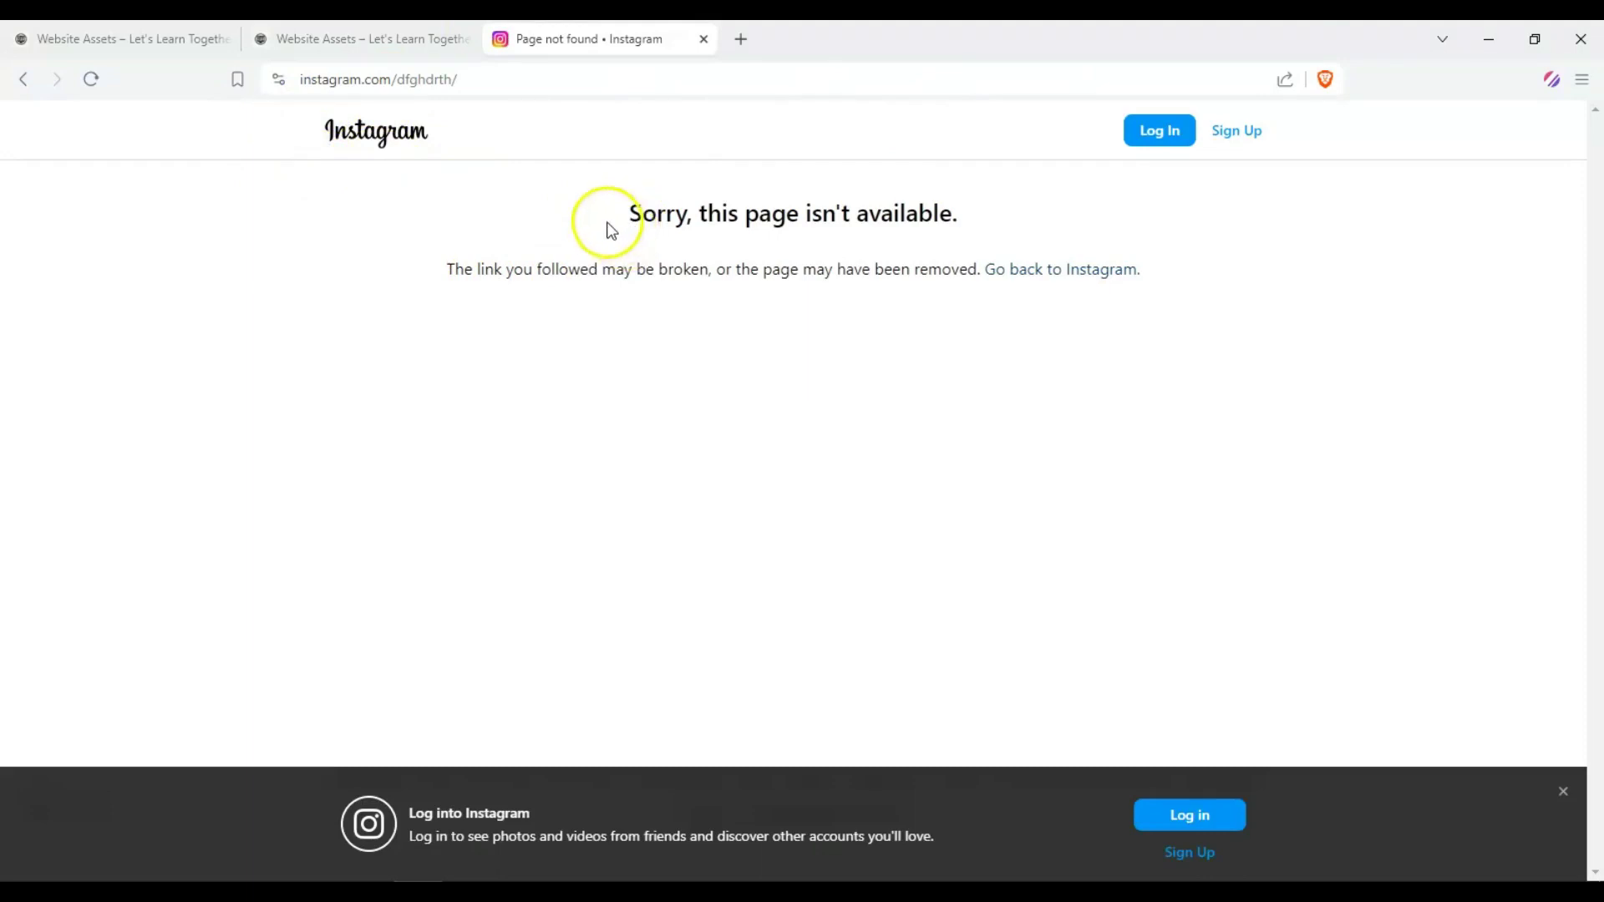
drag(608, 229, 961, 210)
click(647, 346)
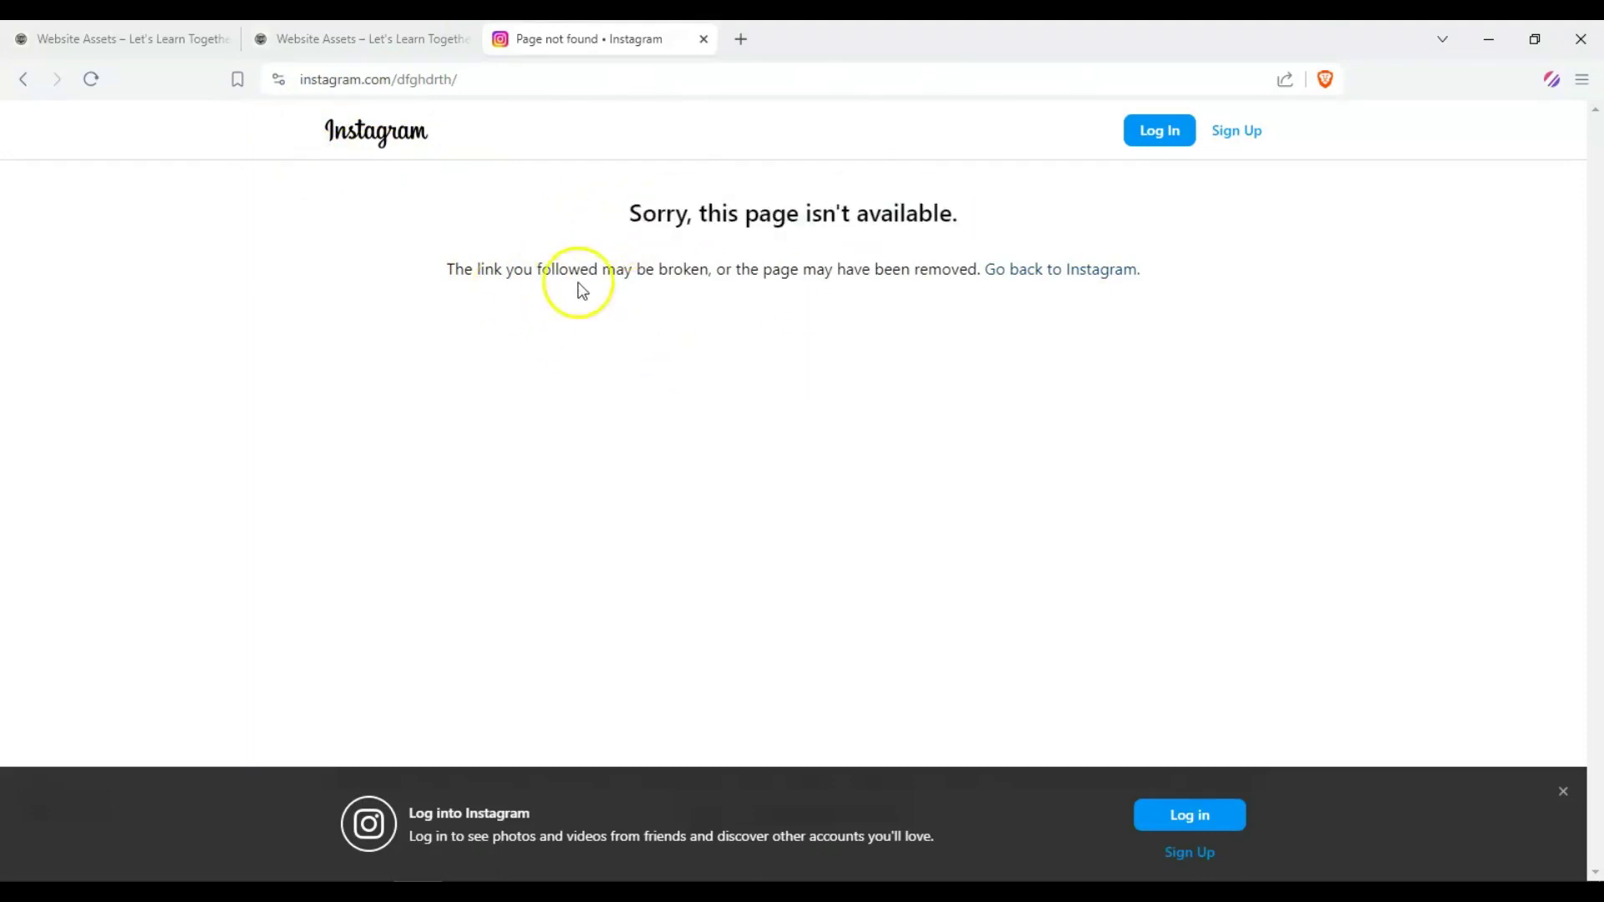
drag(660, 269, 937, 266)
click(797, 361)
click(931, 340)
click(1015, 269)
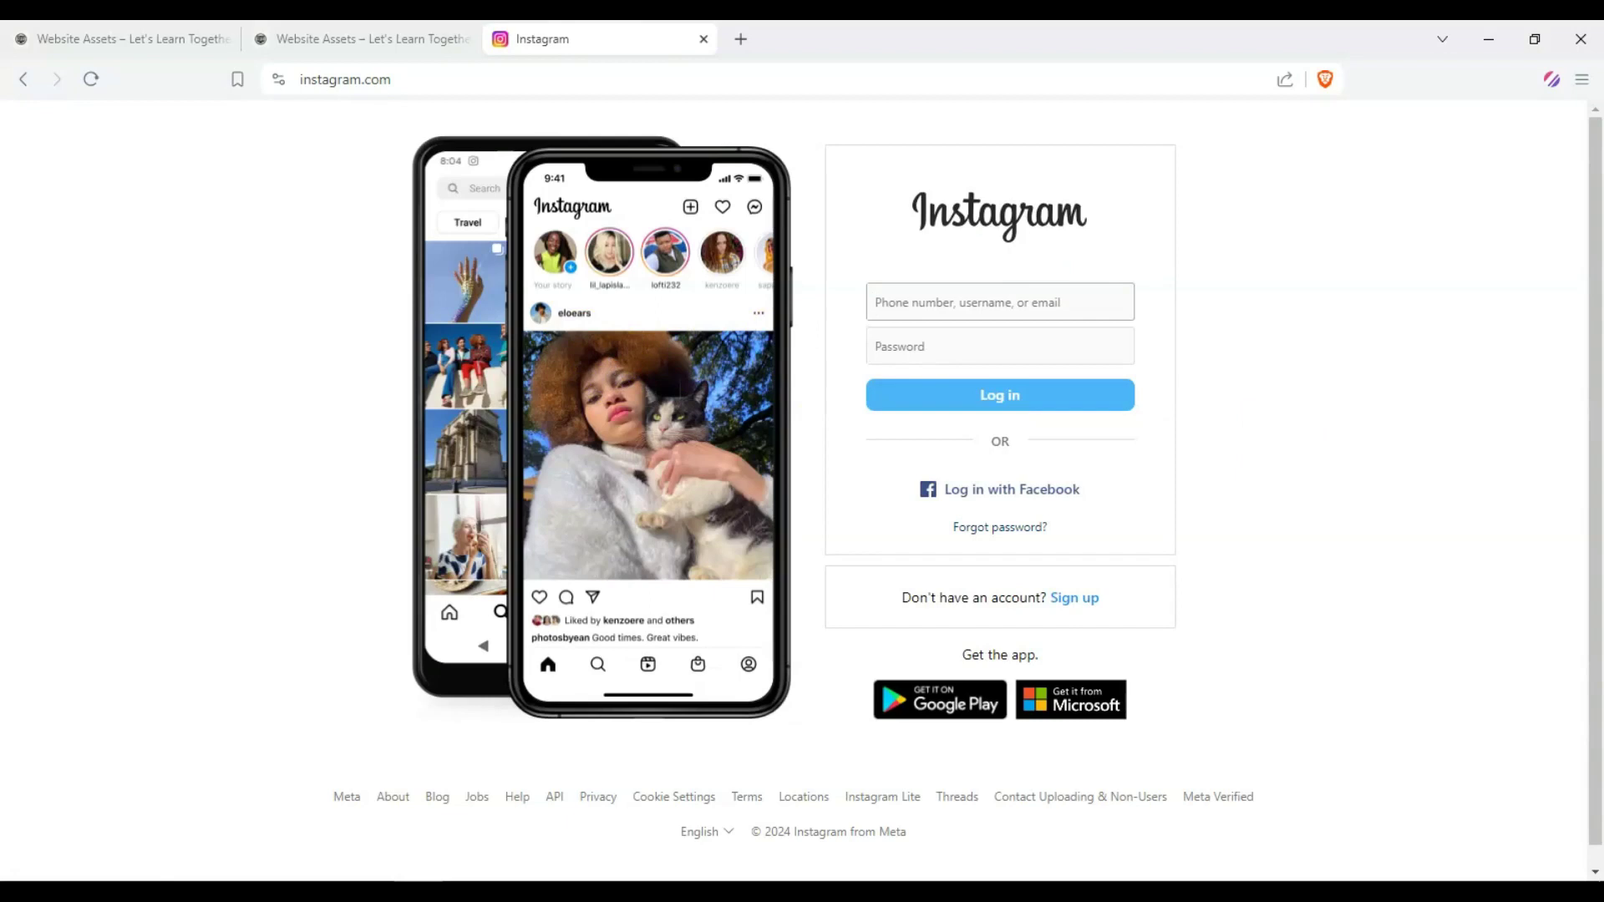
- Load the made-up address facebook.com/sdfgsdfgdf
click(537, 78)
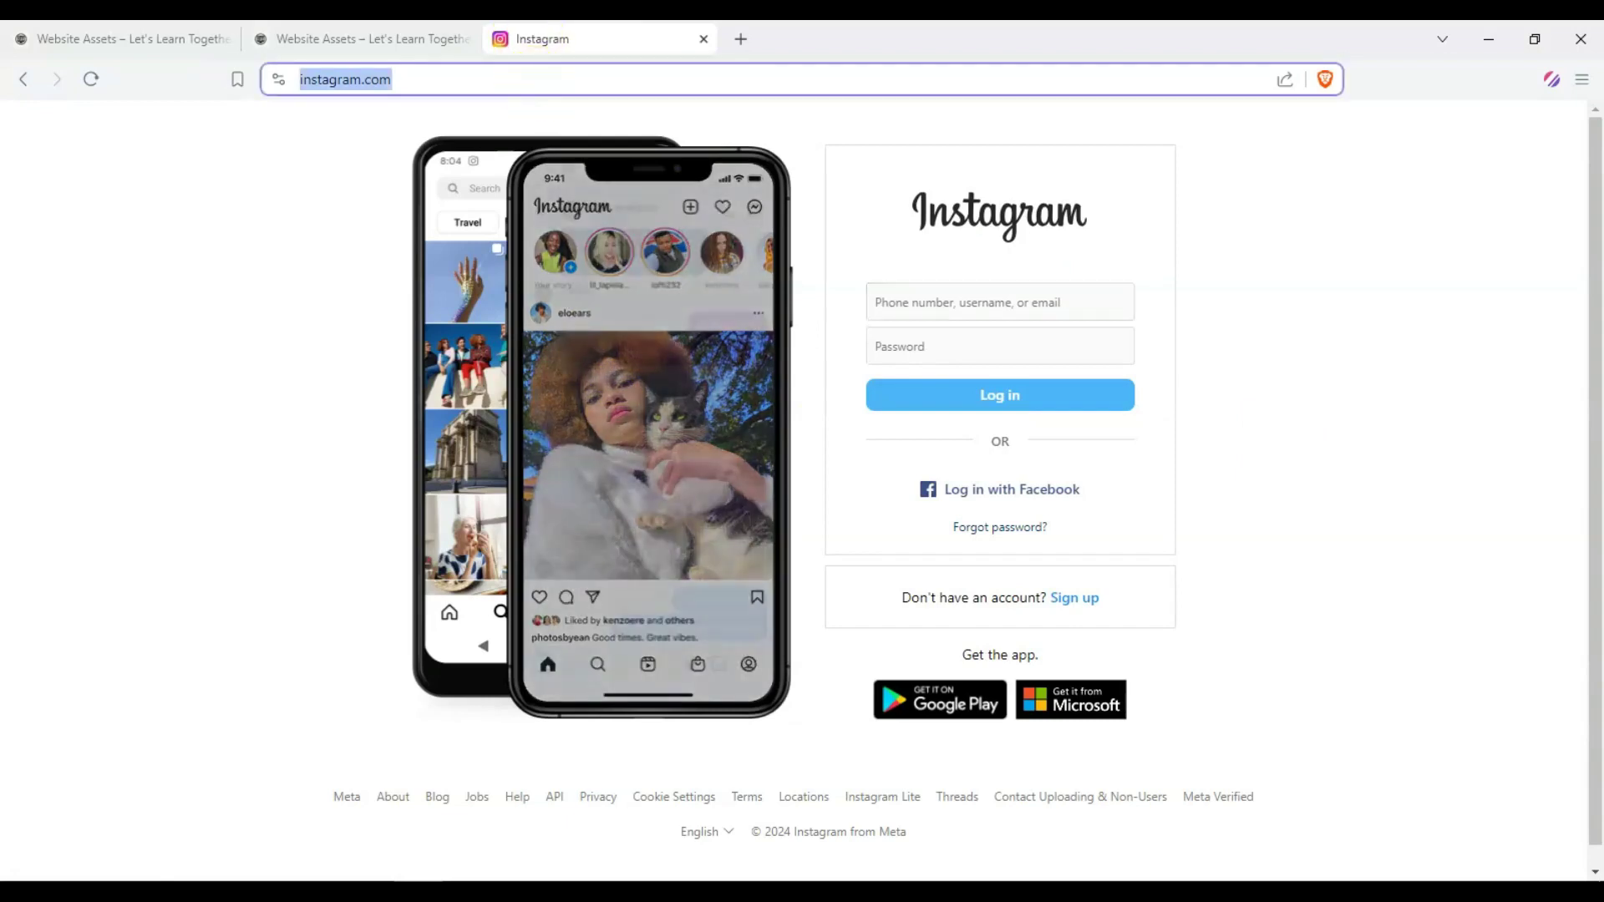
text(facebook.com)
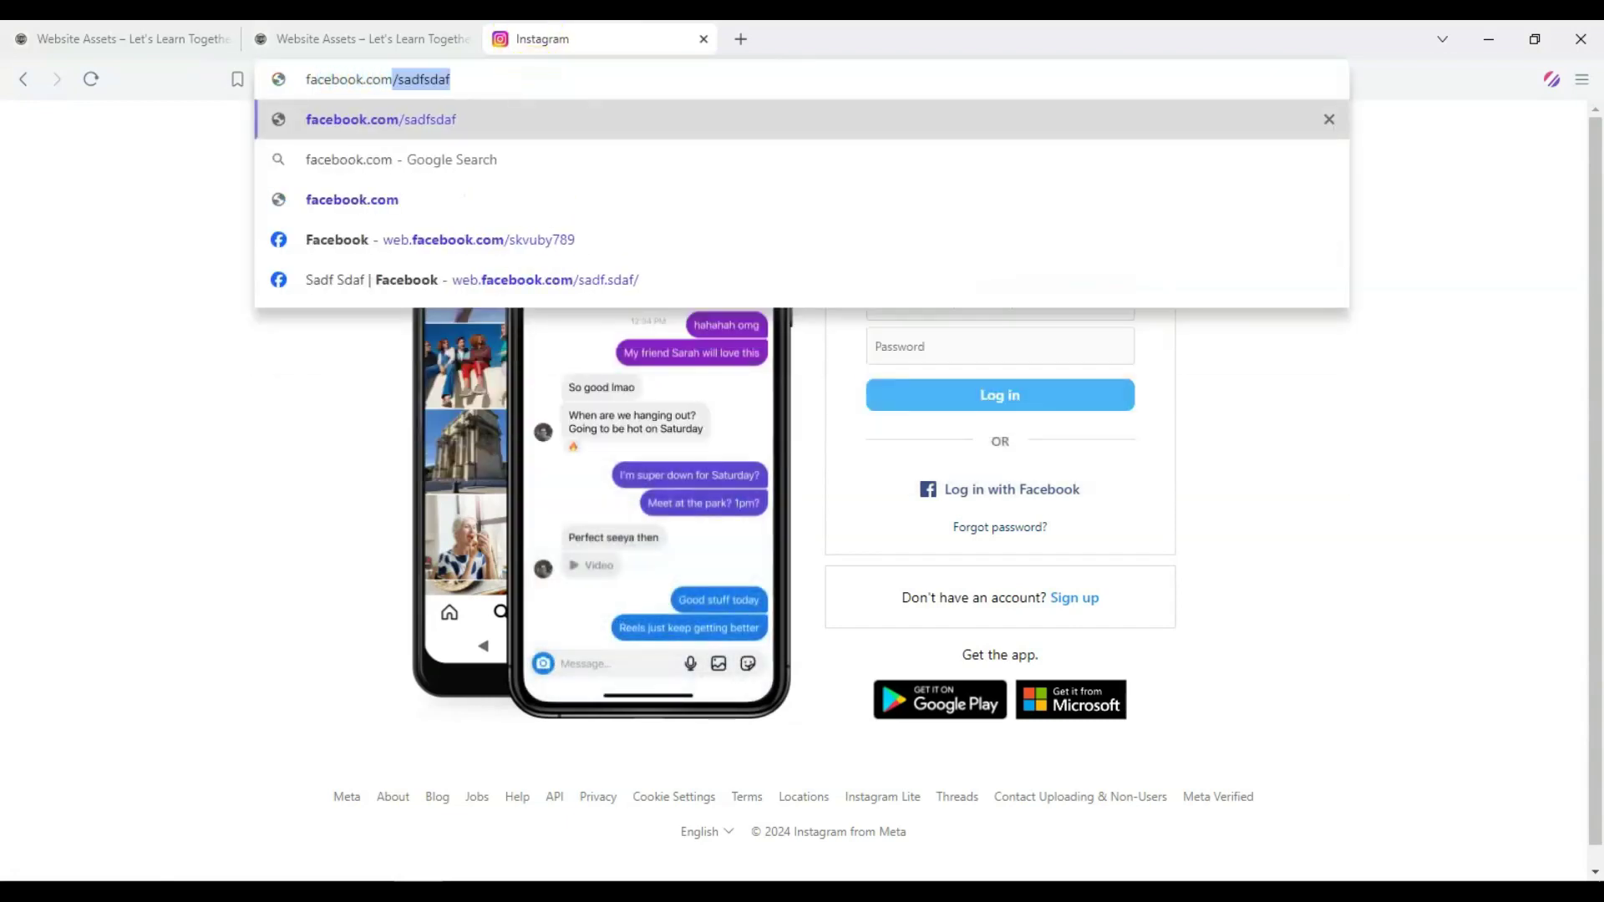
text(/sdfgsdfgdf)
key(Return)
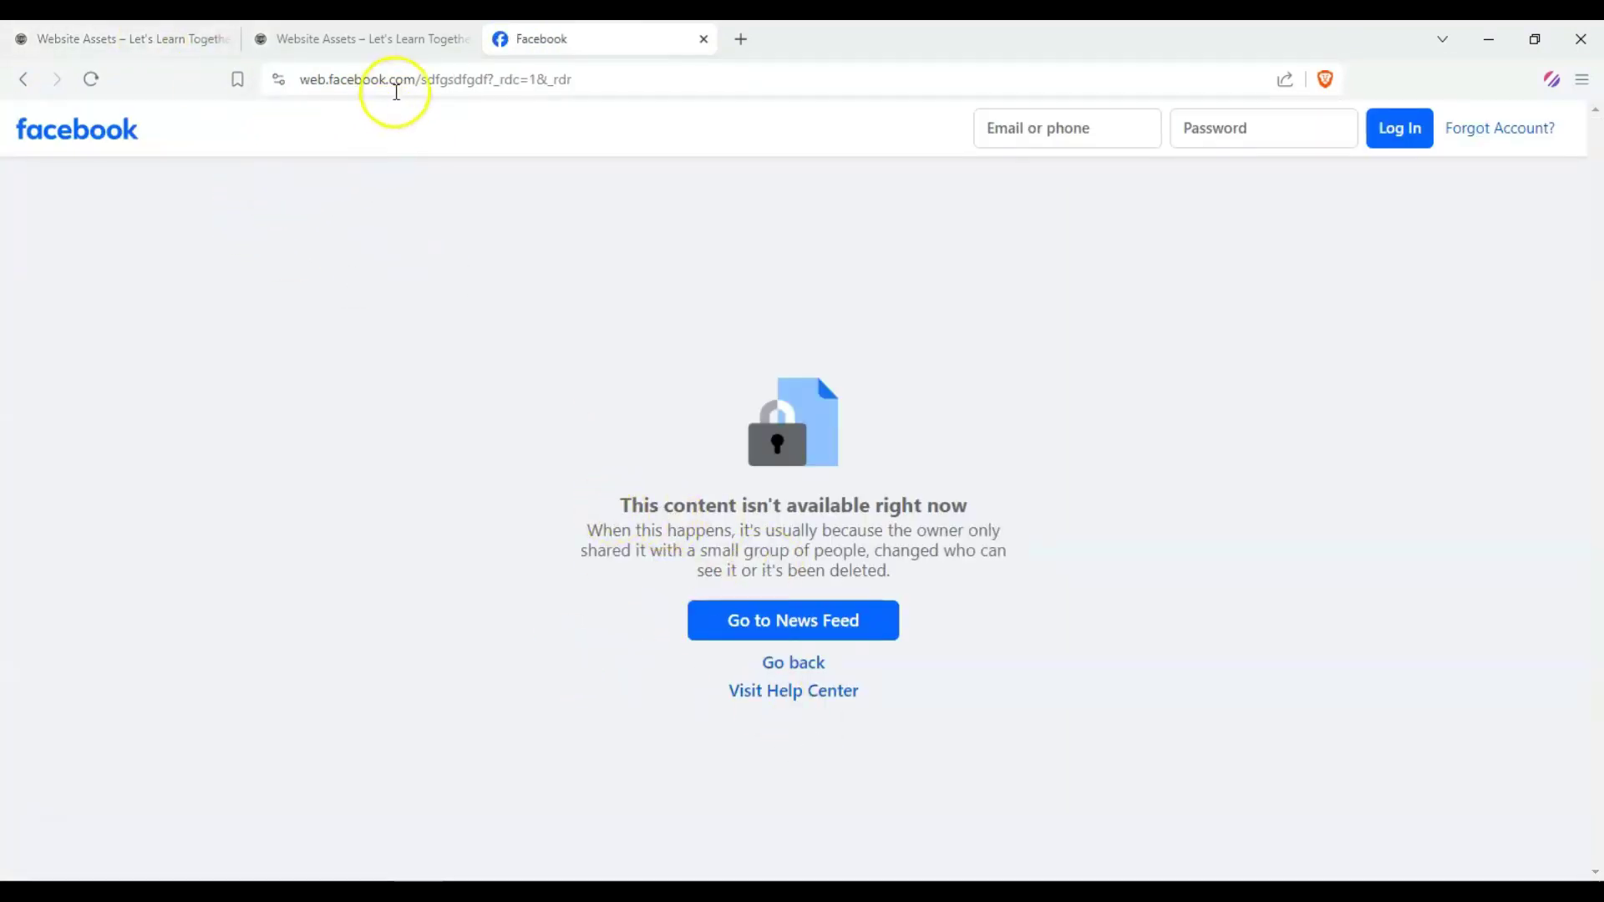
- Highlight the 'This content isn't available right now' heading and explanation
click(372, 79)
click(254, 254)
click(496, 240)
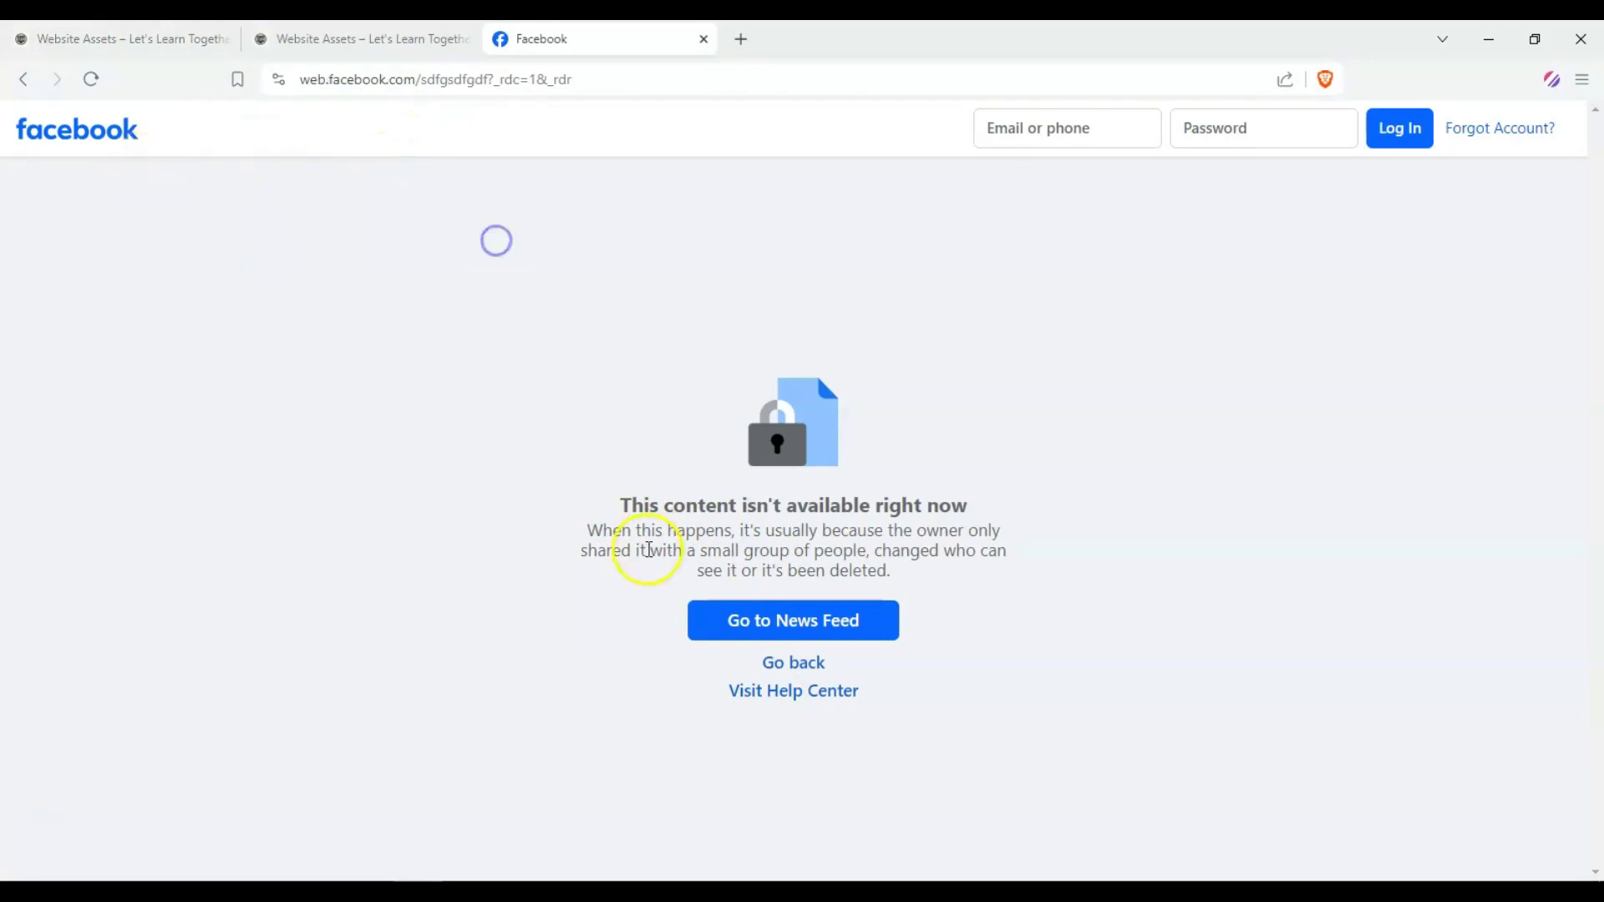
drag(619, 504, 1052, 573)
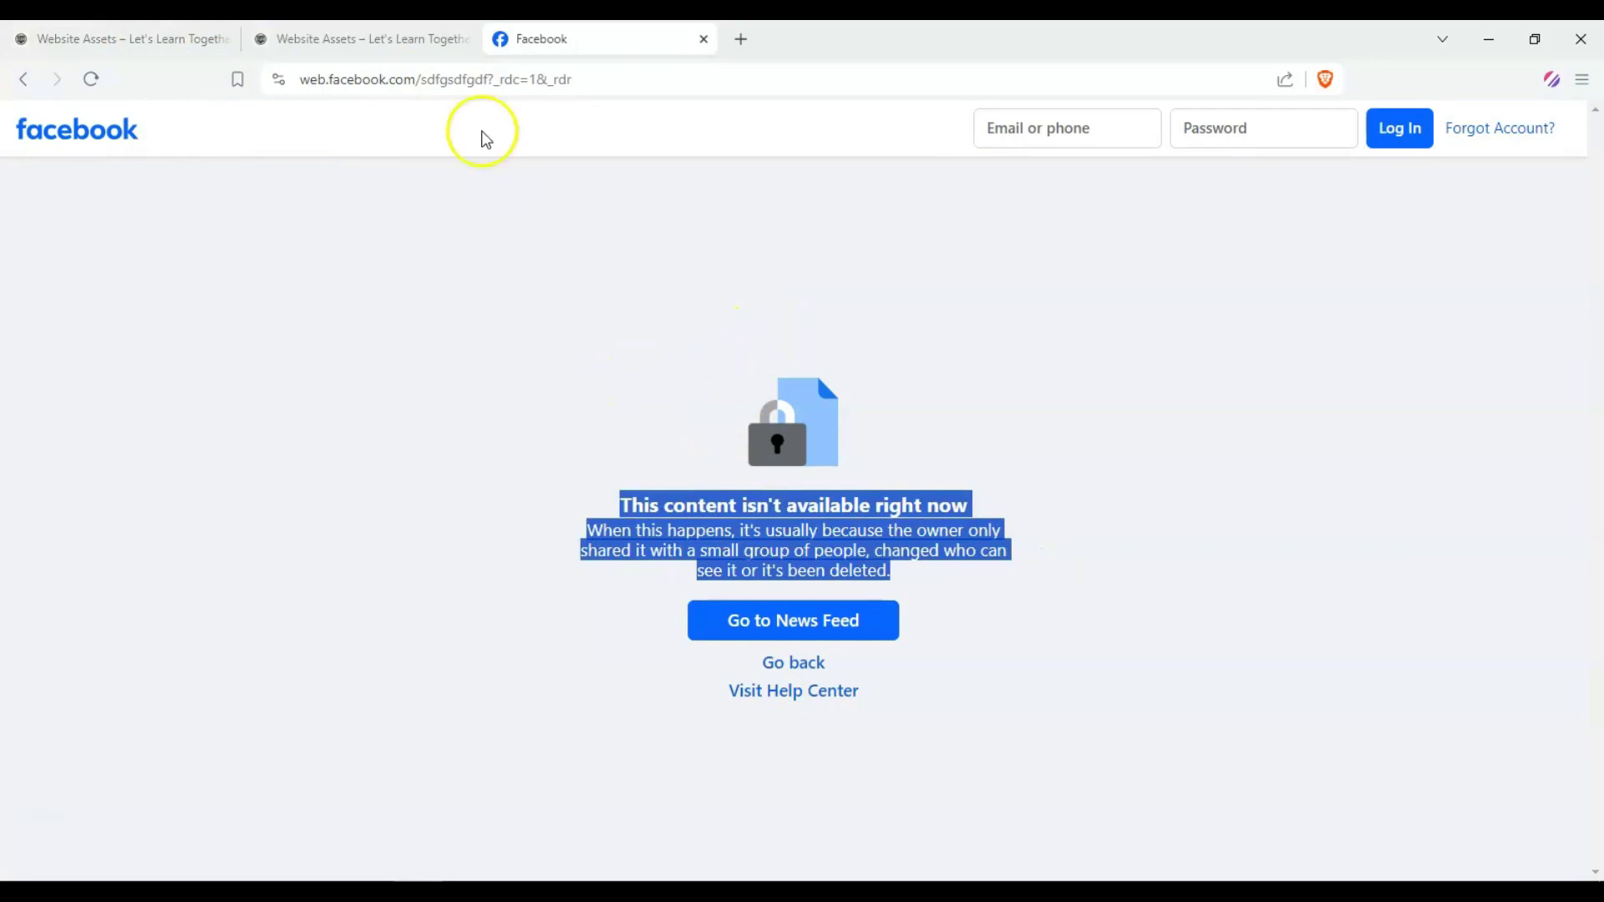
click(538, 459)
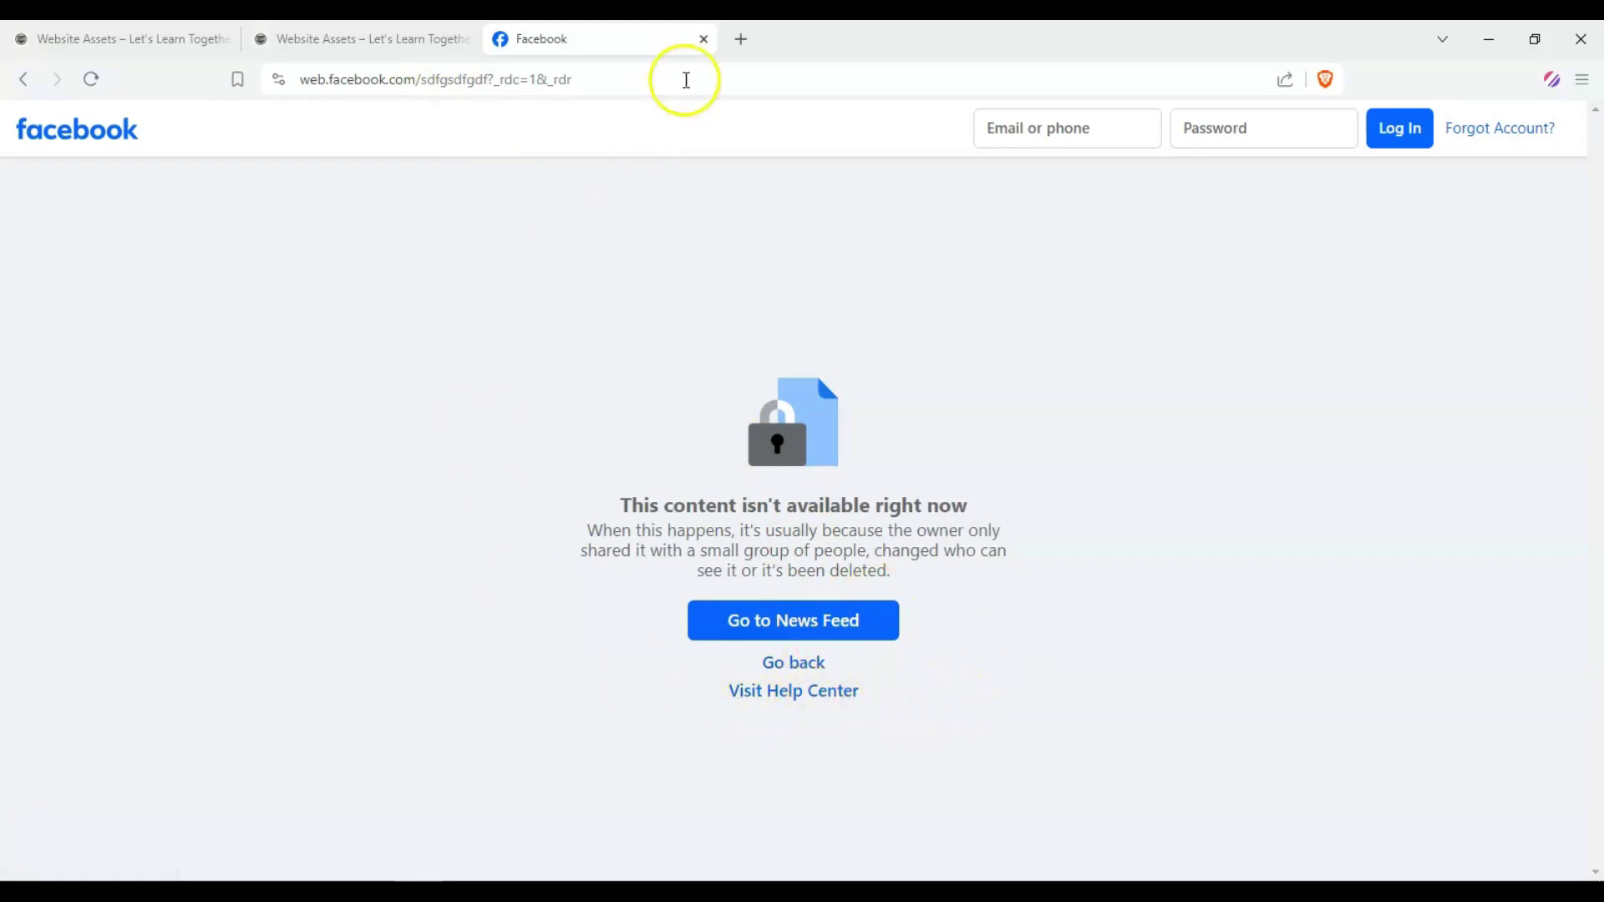
- Close the Facebook tab and load the nonexistent site page ending in kmjgcfkjvuhg
click(703, 38)
click(484, 86)
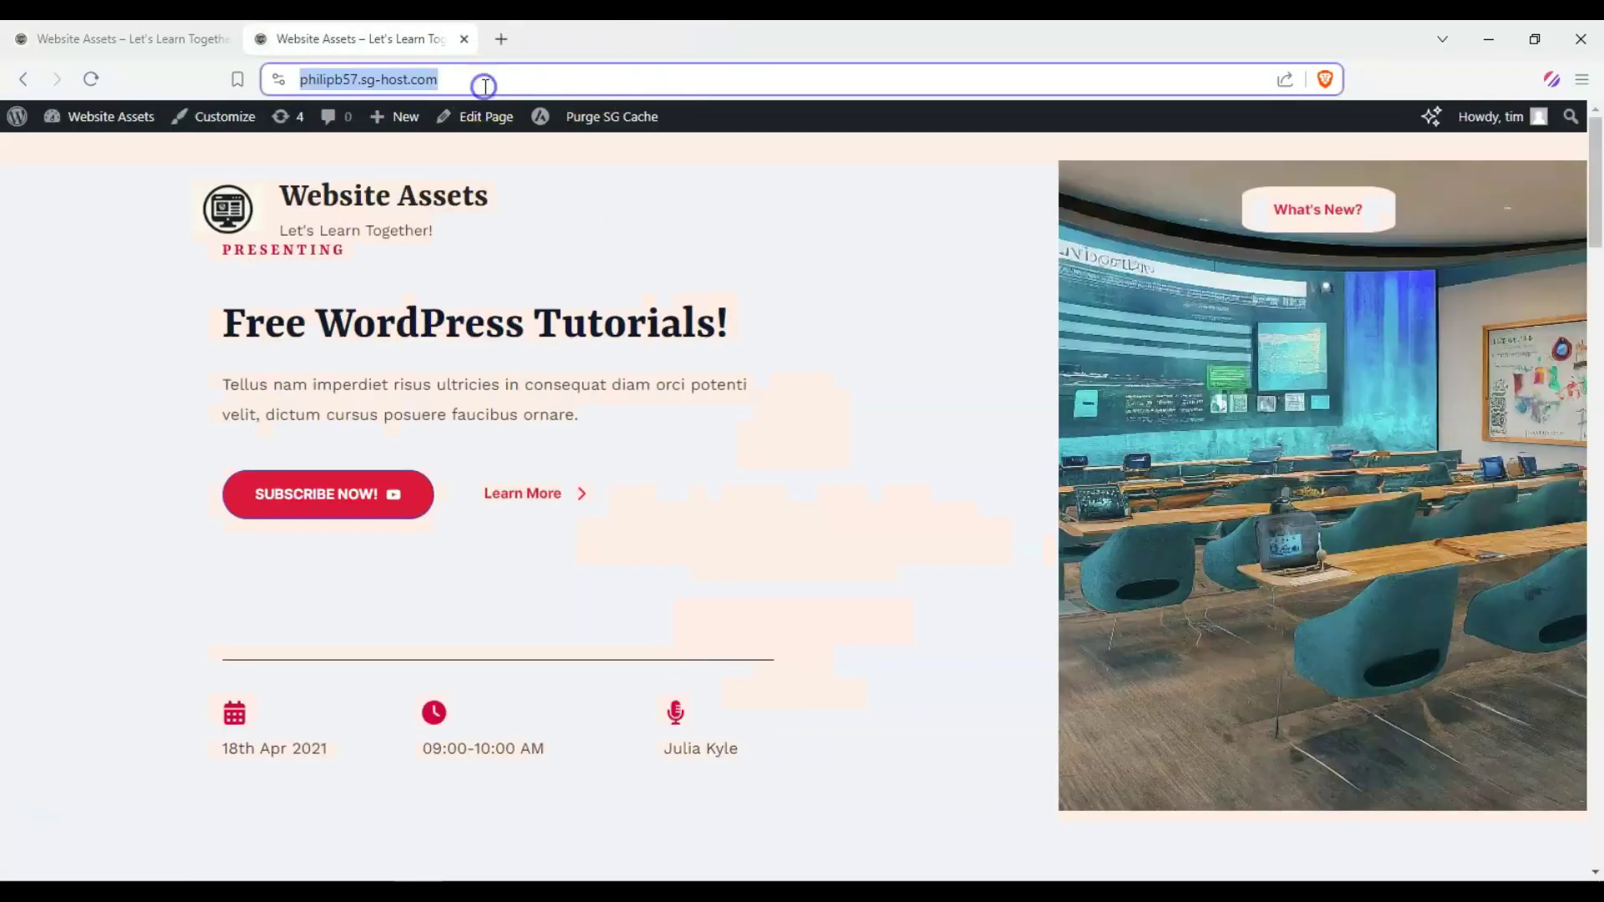
key(End)
text(kmjgcfkjvuhg)
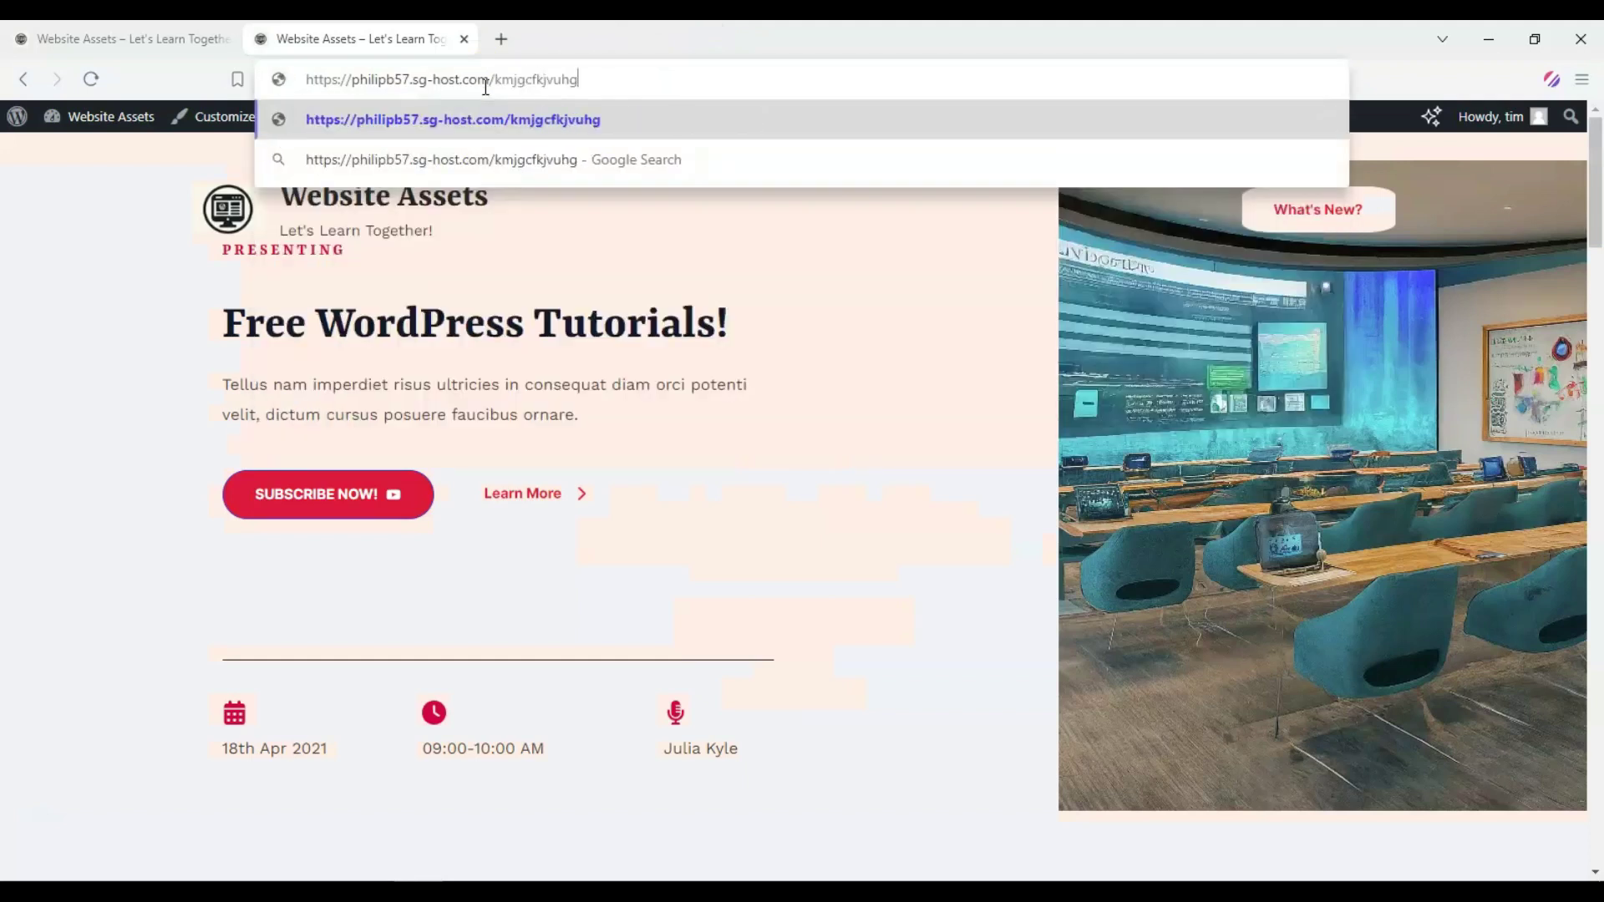
key(Return)
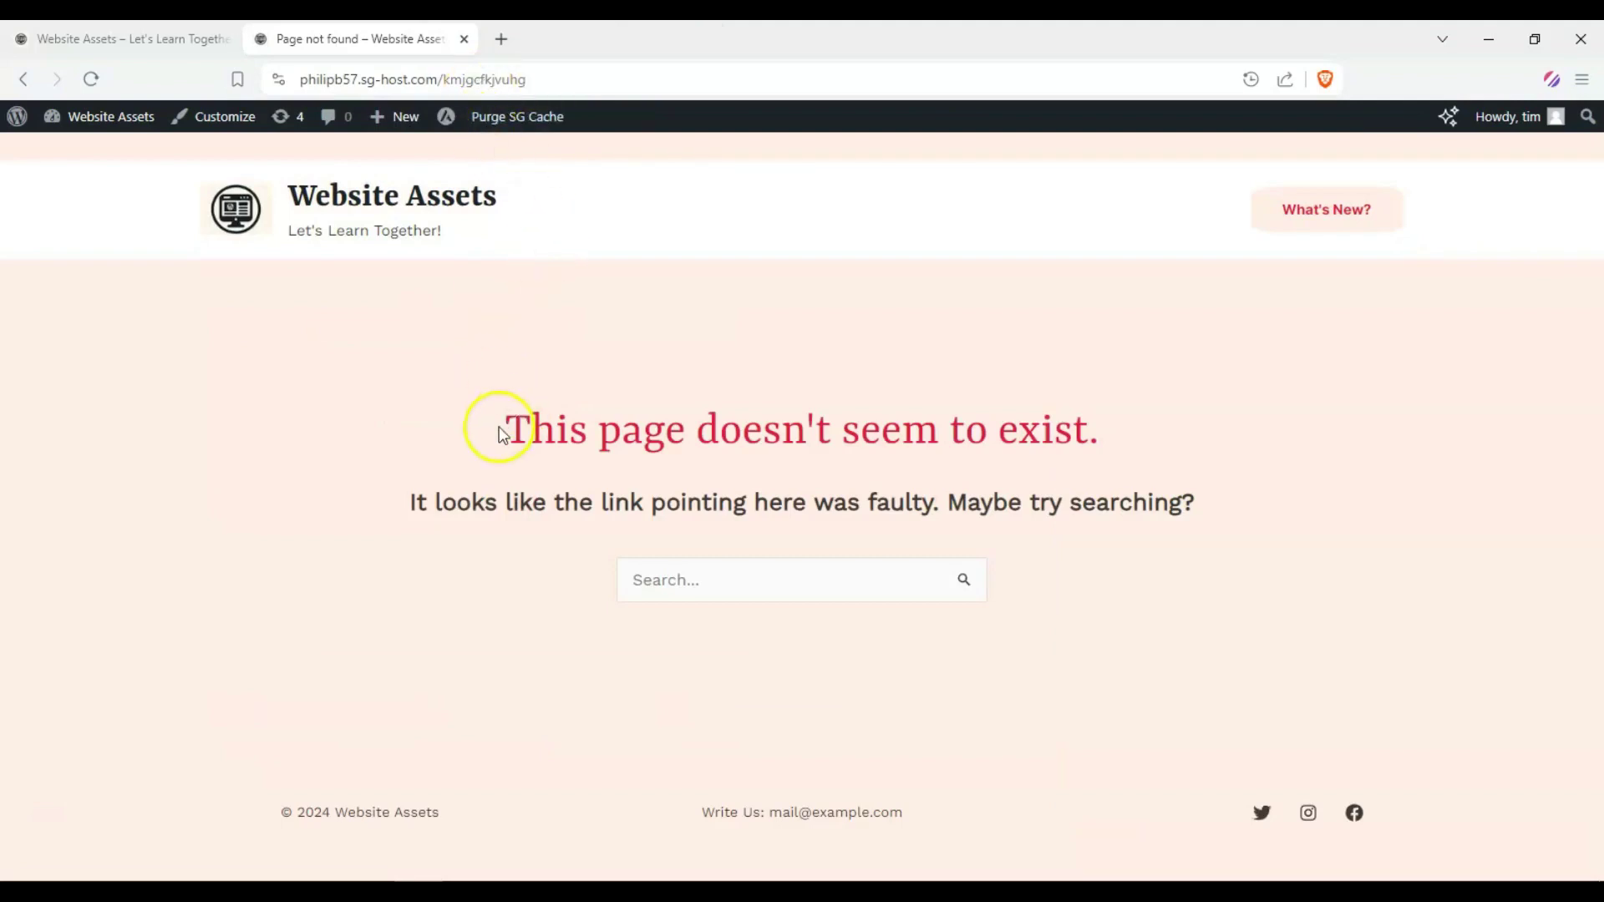
- Highlight the site's 404 heading and faulty-link message, then return to the homepage
drag(503, 435, 1017, 458)
click(1057, 435)
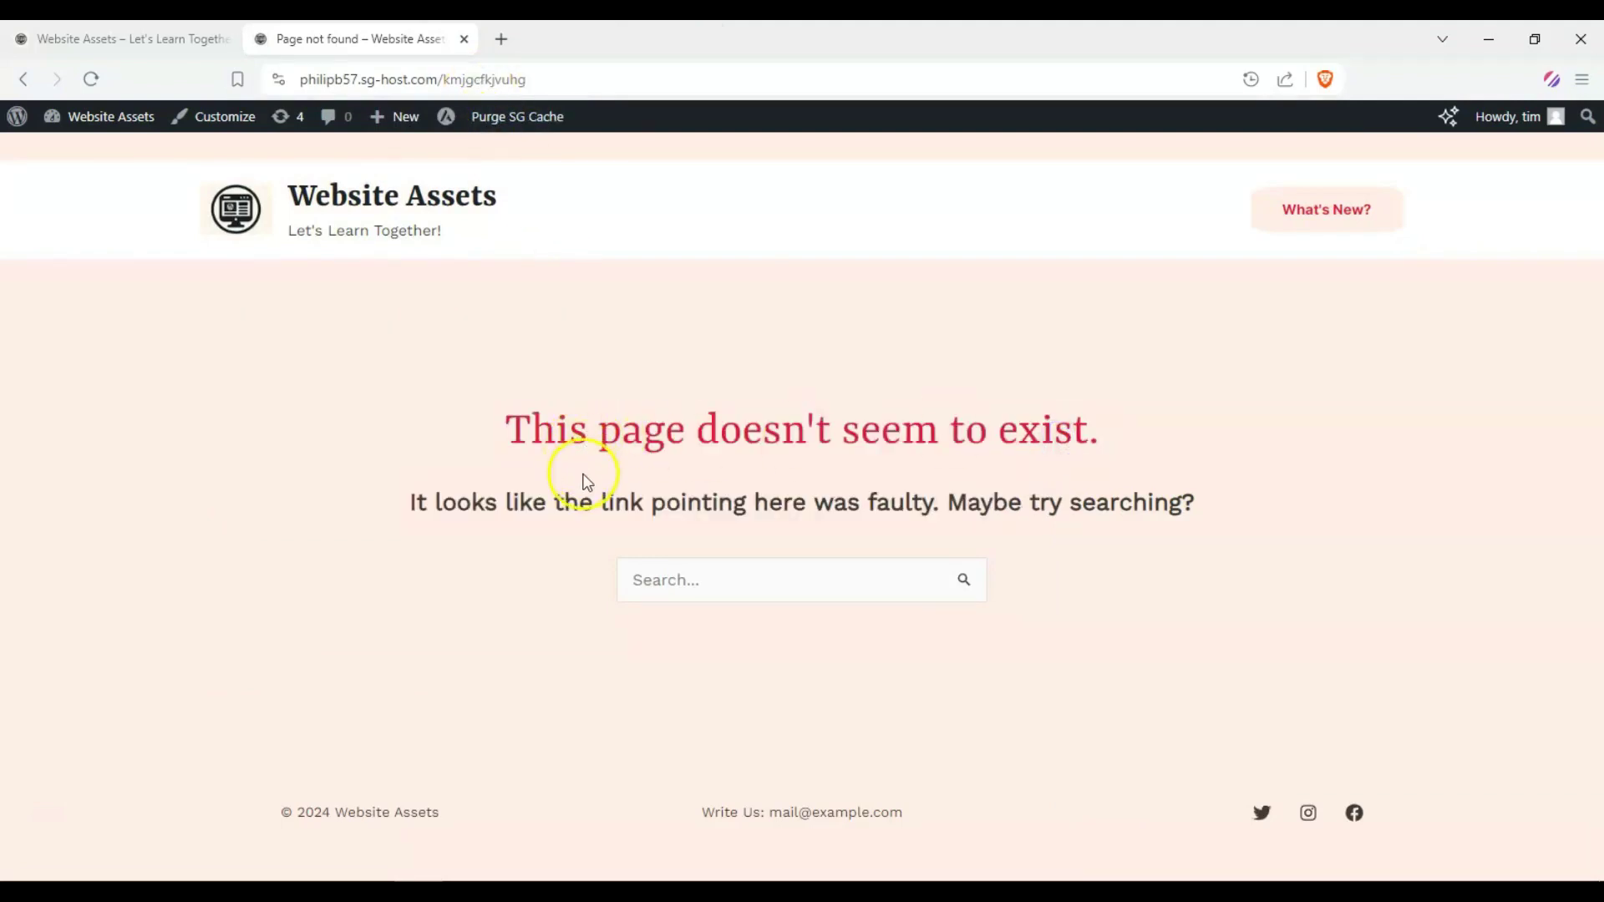
drag(568, 502, 809, 502)
click(809, 504)
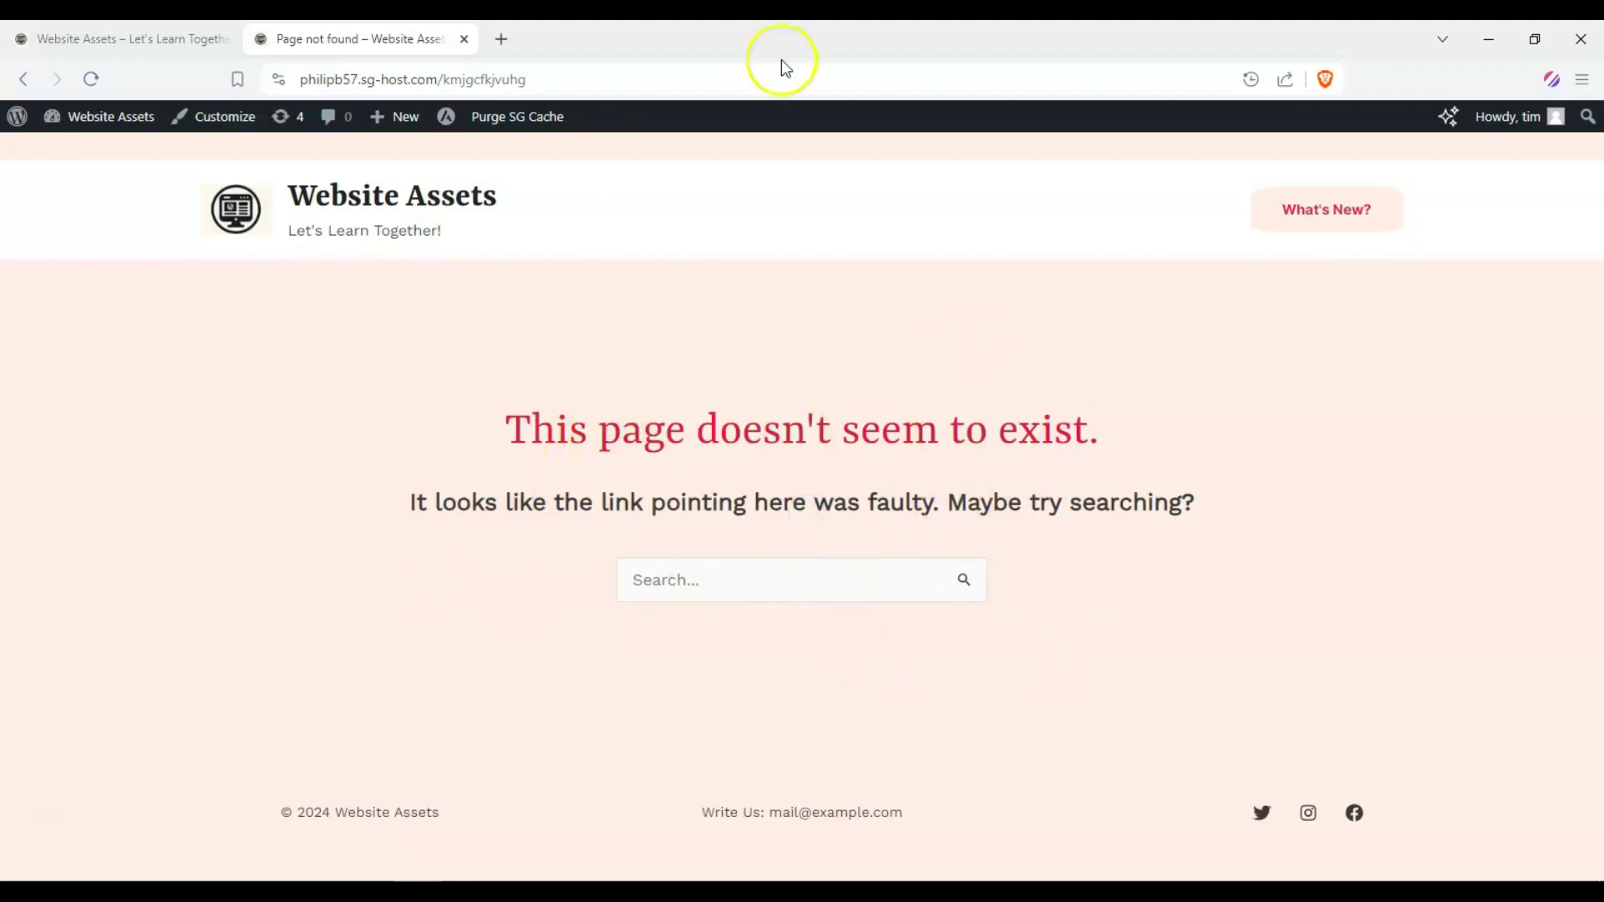
click(331, 213)
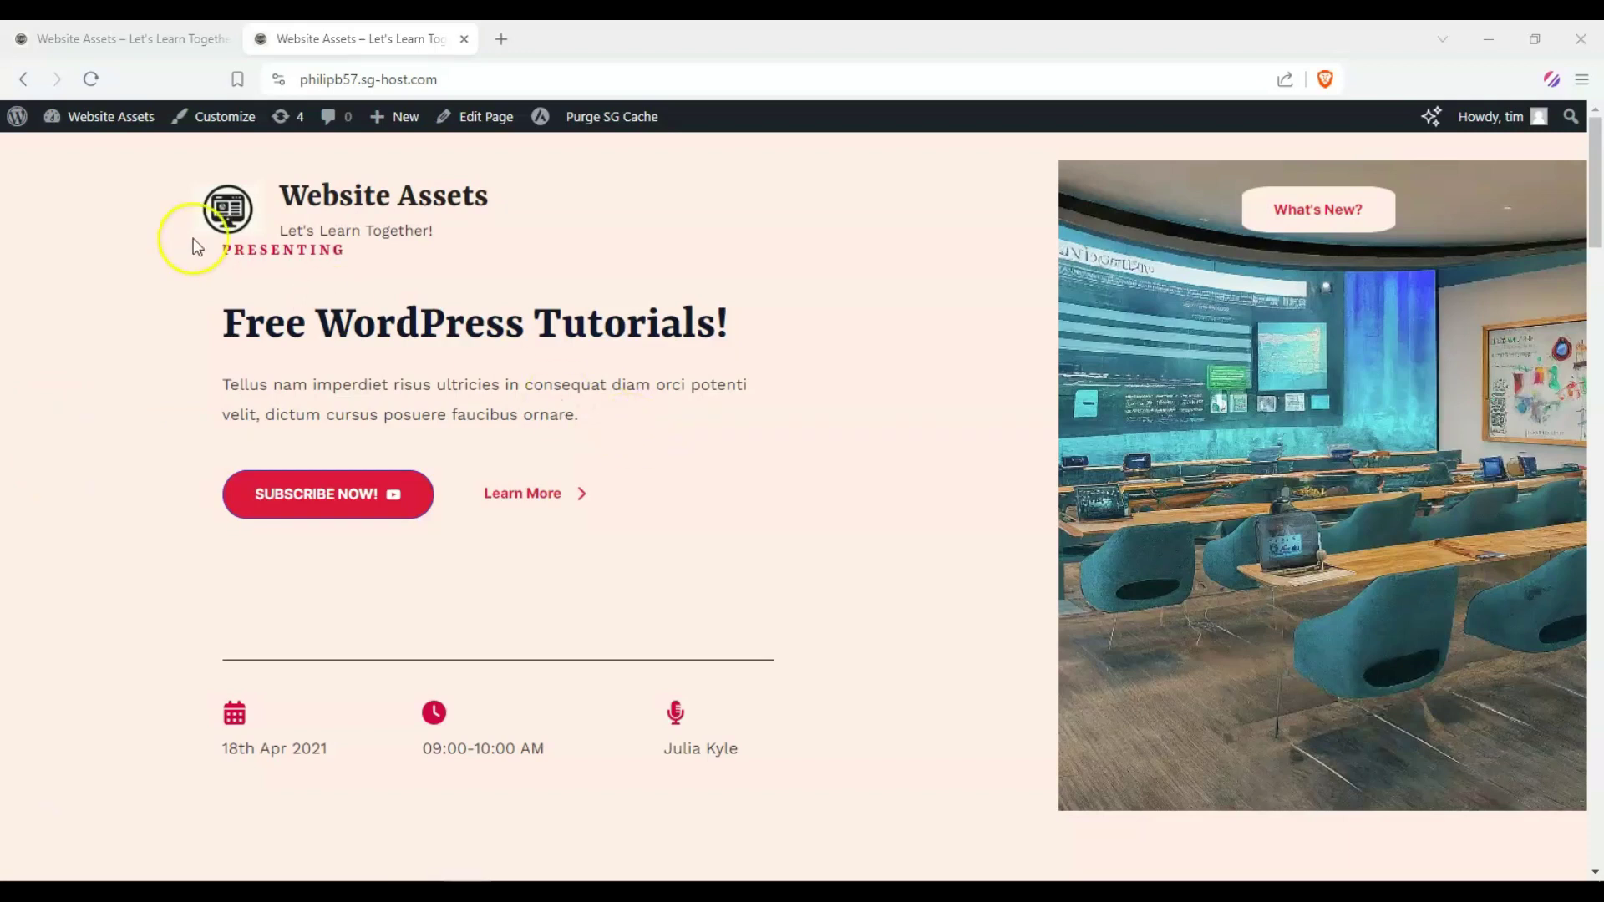
- Go to the WordPress Dashboard and open Astra's Site Builder
click(170, 40)
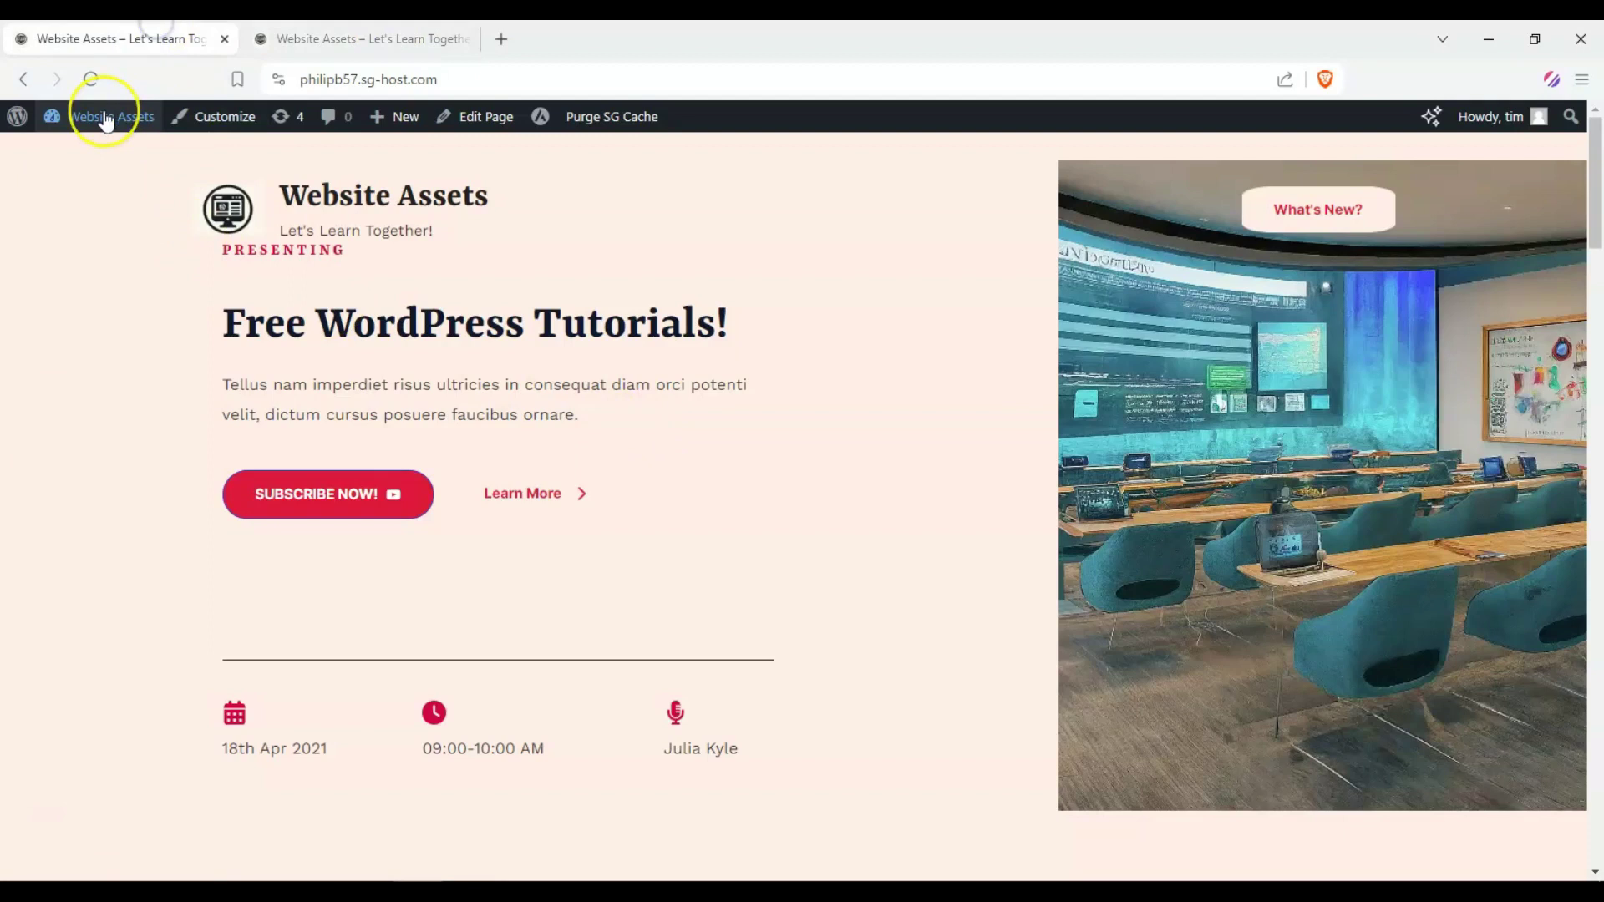
mouse_move(106, 121)
click(94, 154)
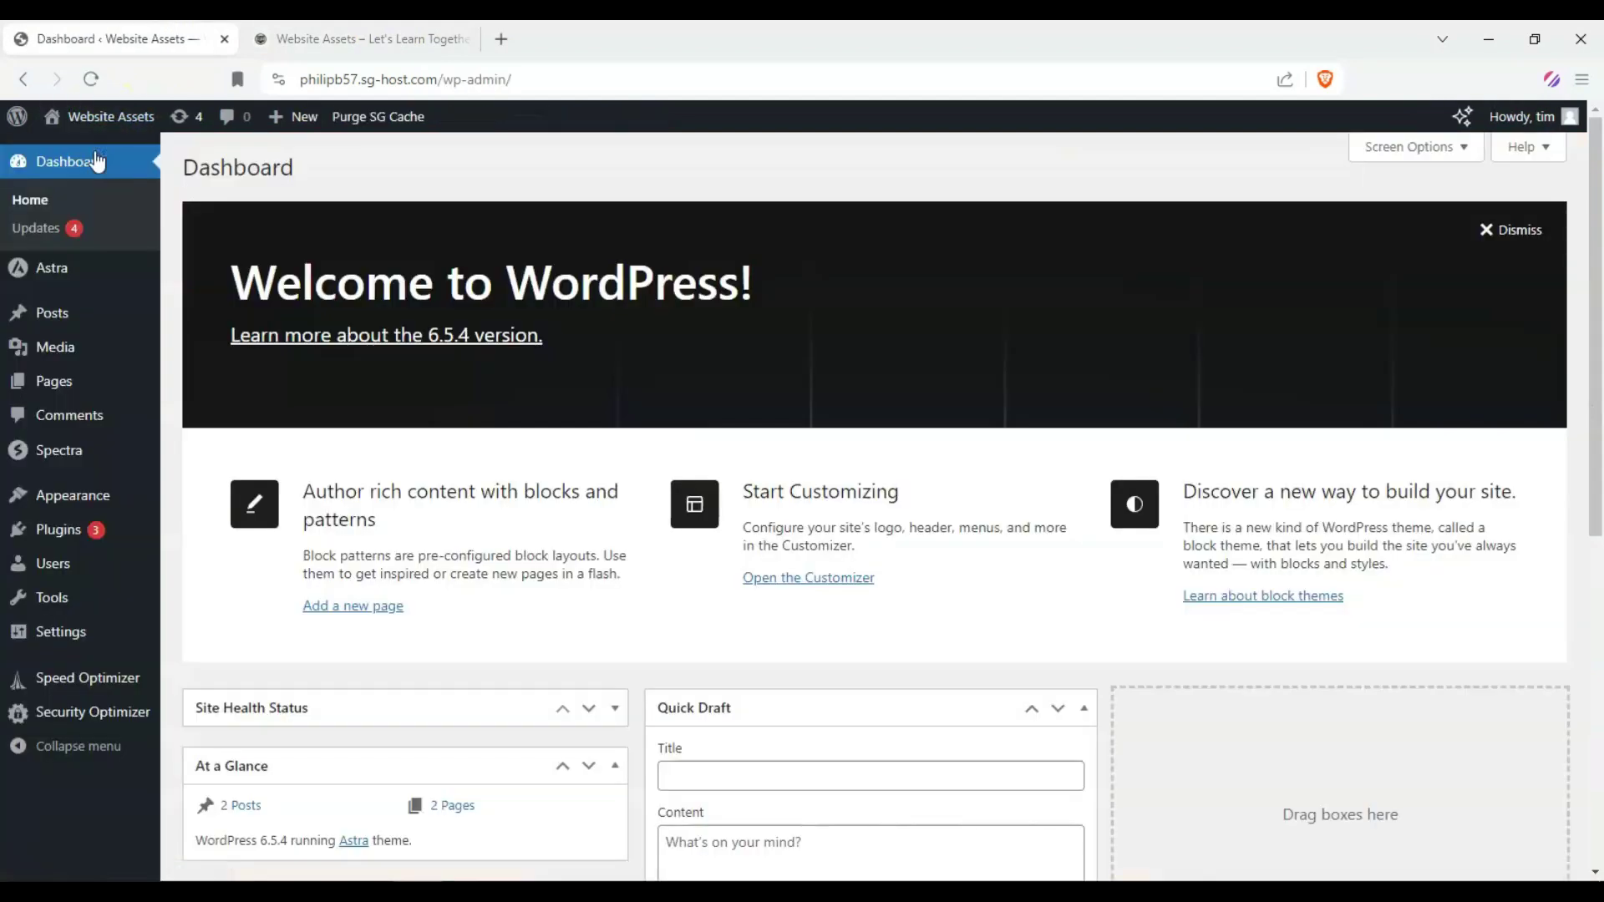
mouse_move(87, 265)
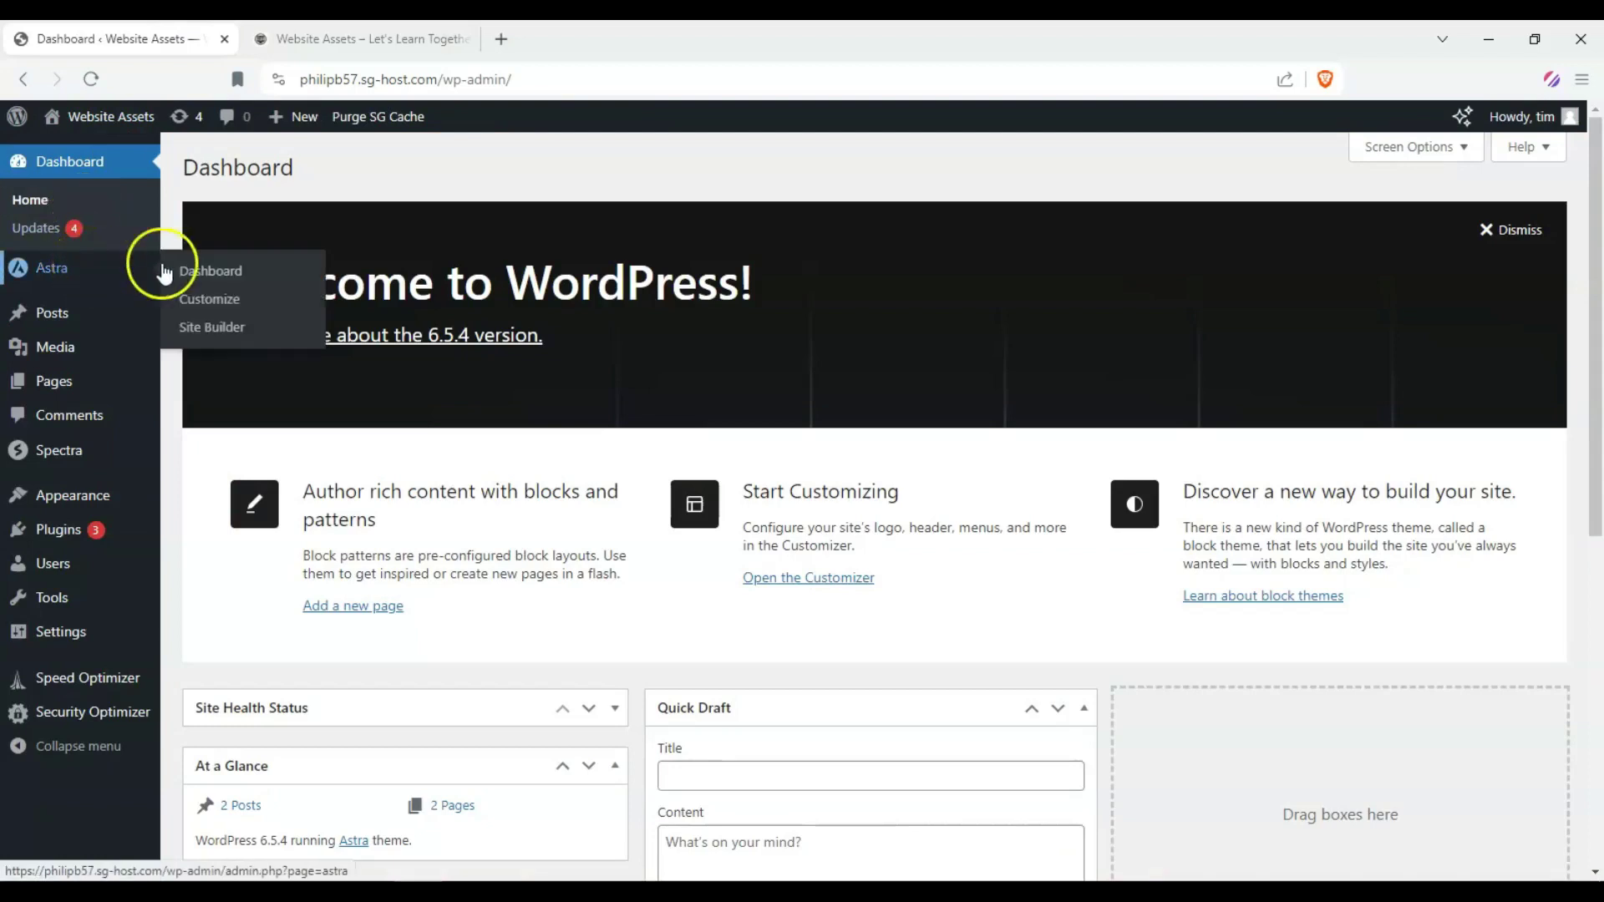
click(214, 327)
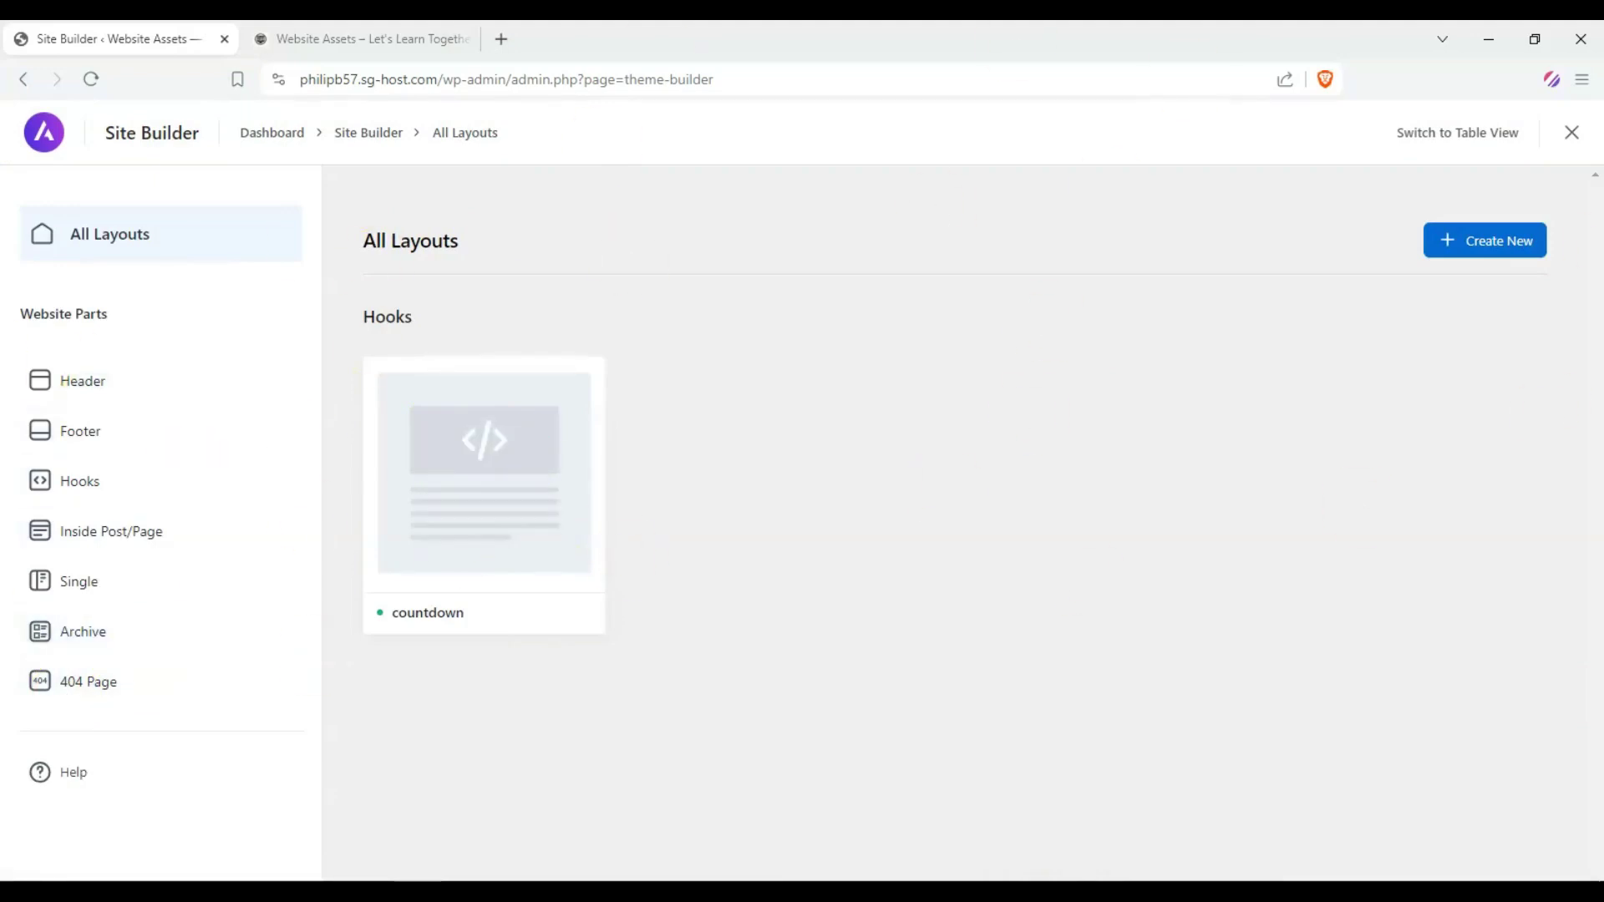
- Show the 404 Page layouts and create a new one
click(90, 697)
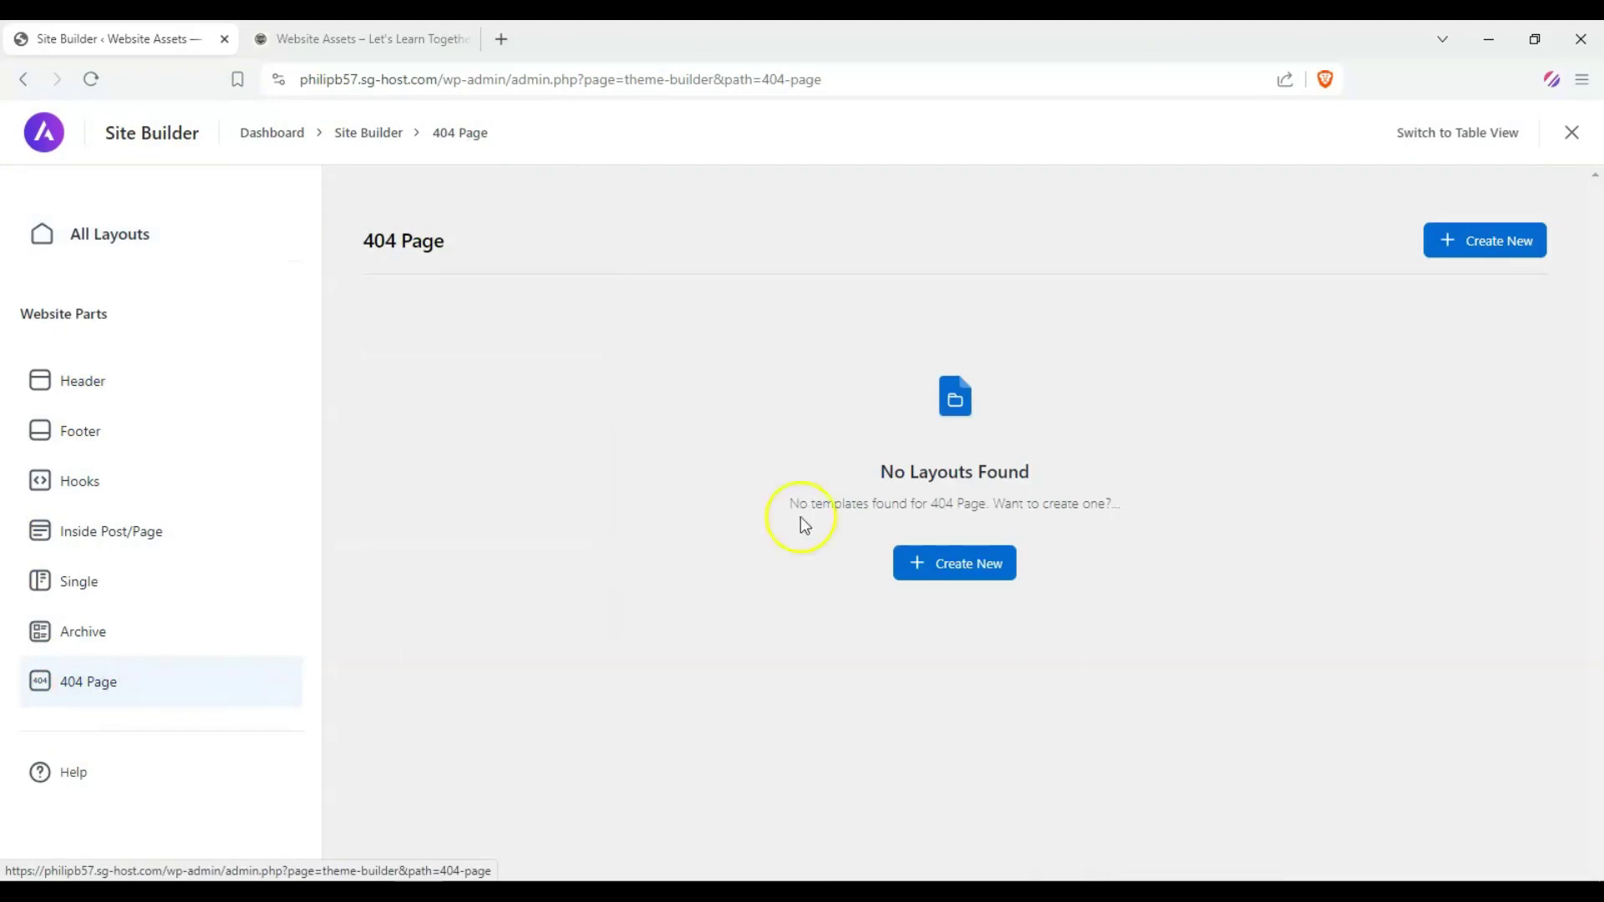
drag(866, 437, 1217, 473)
click(1217, 472)
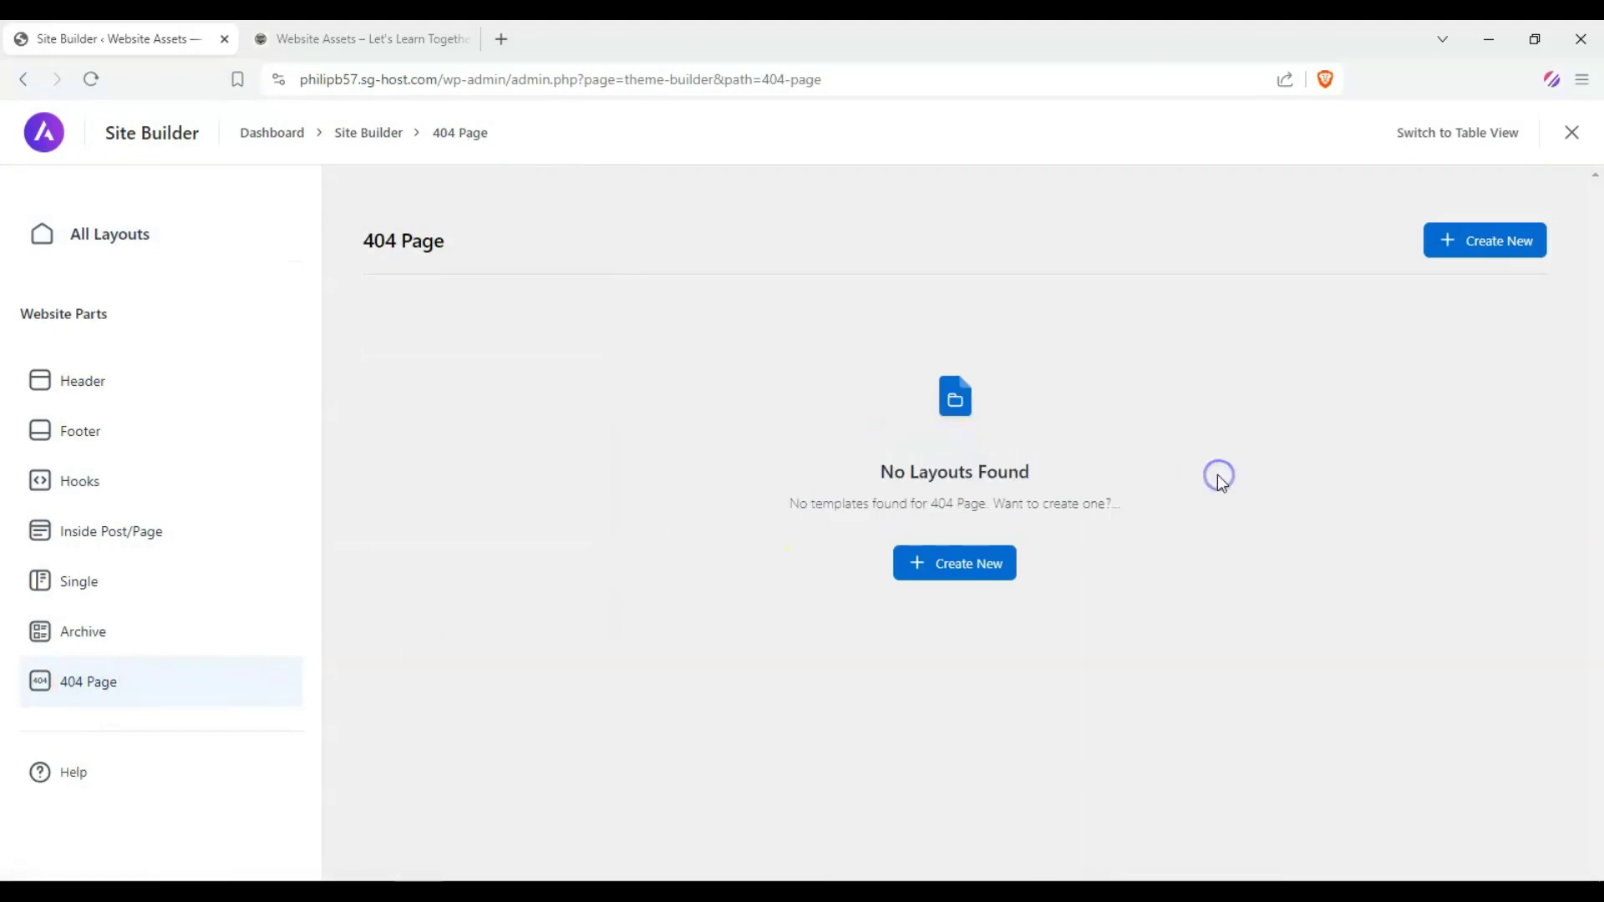
click(1006, 564)
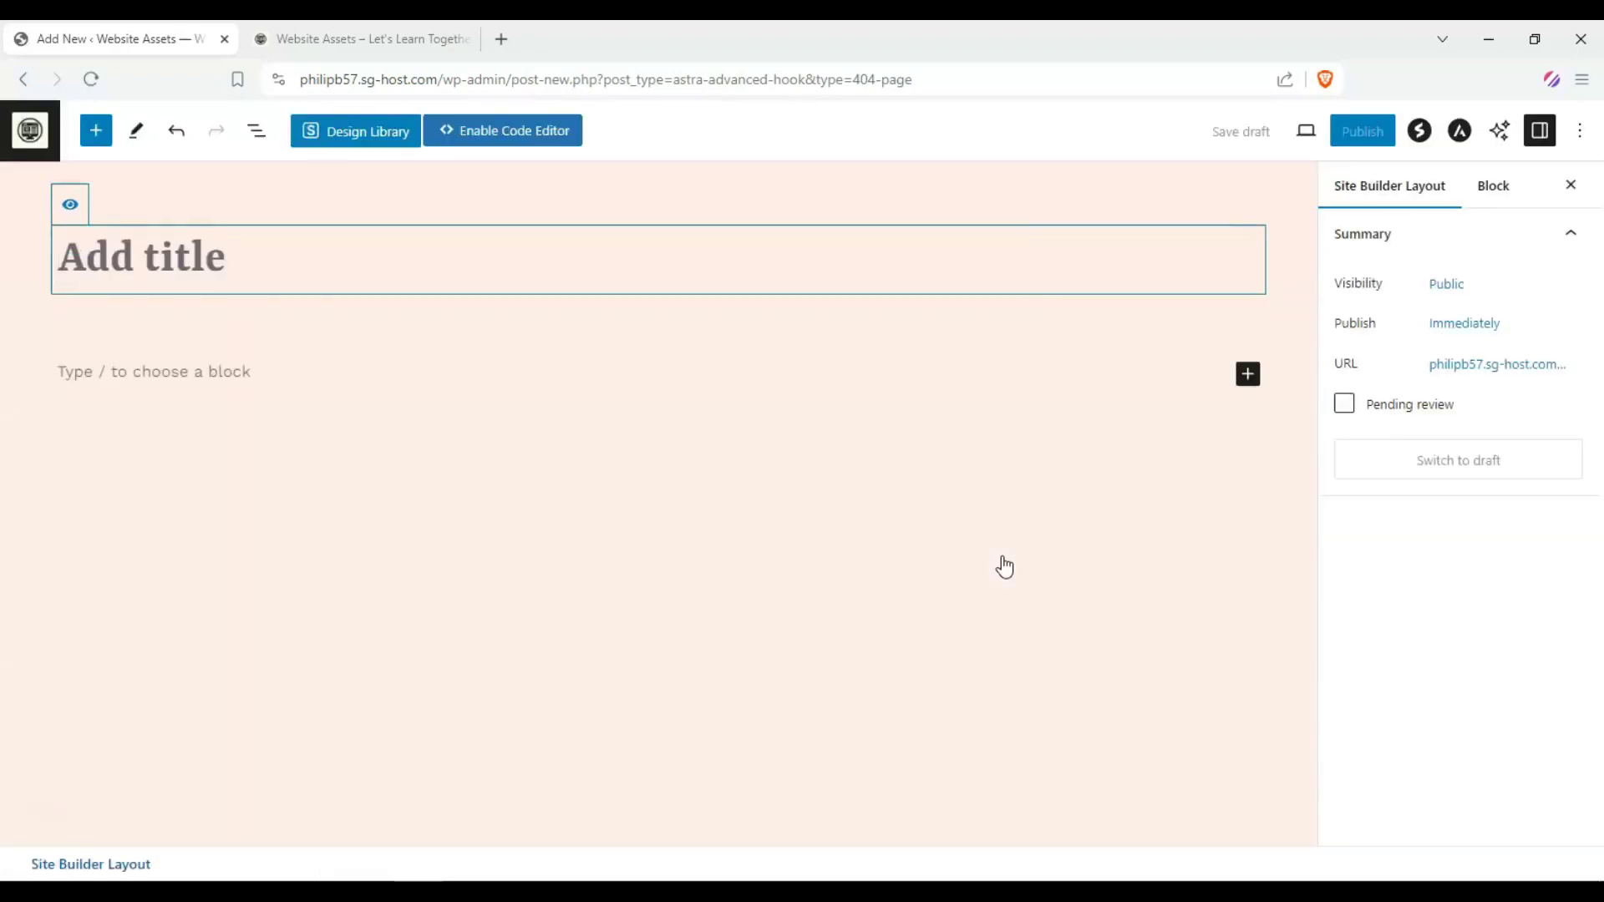
- Enter '404 page does not exist' as the layout title and click the canvas to save the draft
click(960, 541)
click(216, 263)
text(404 pa)
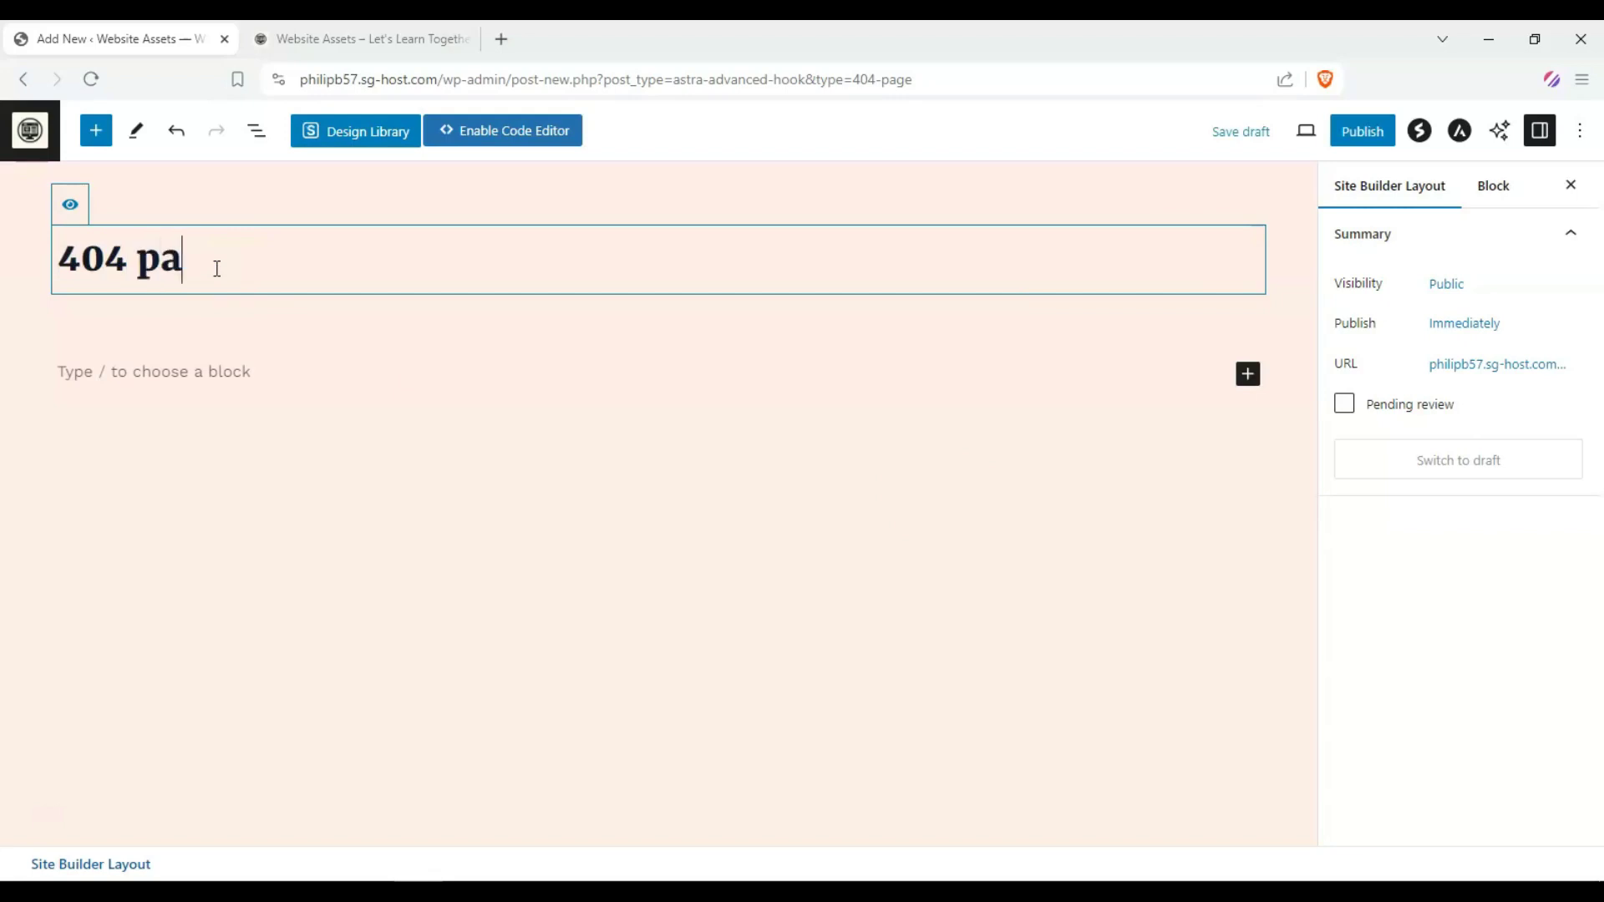
text(ge does not exist.)
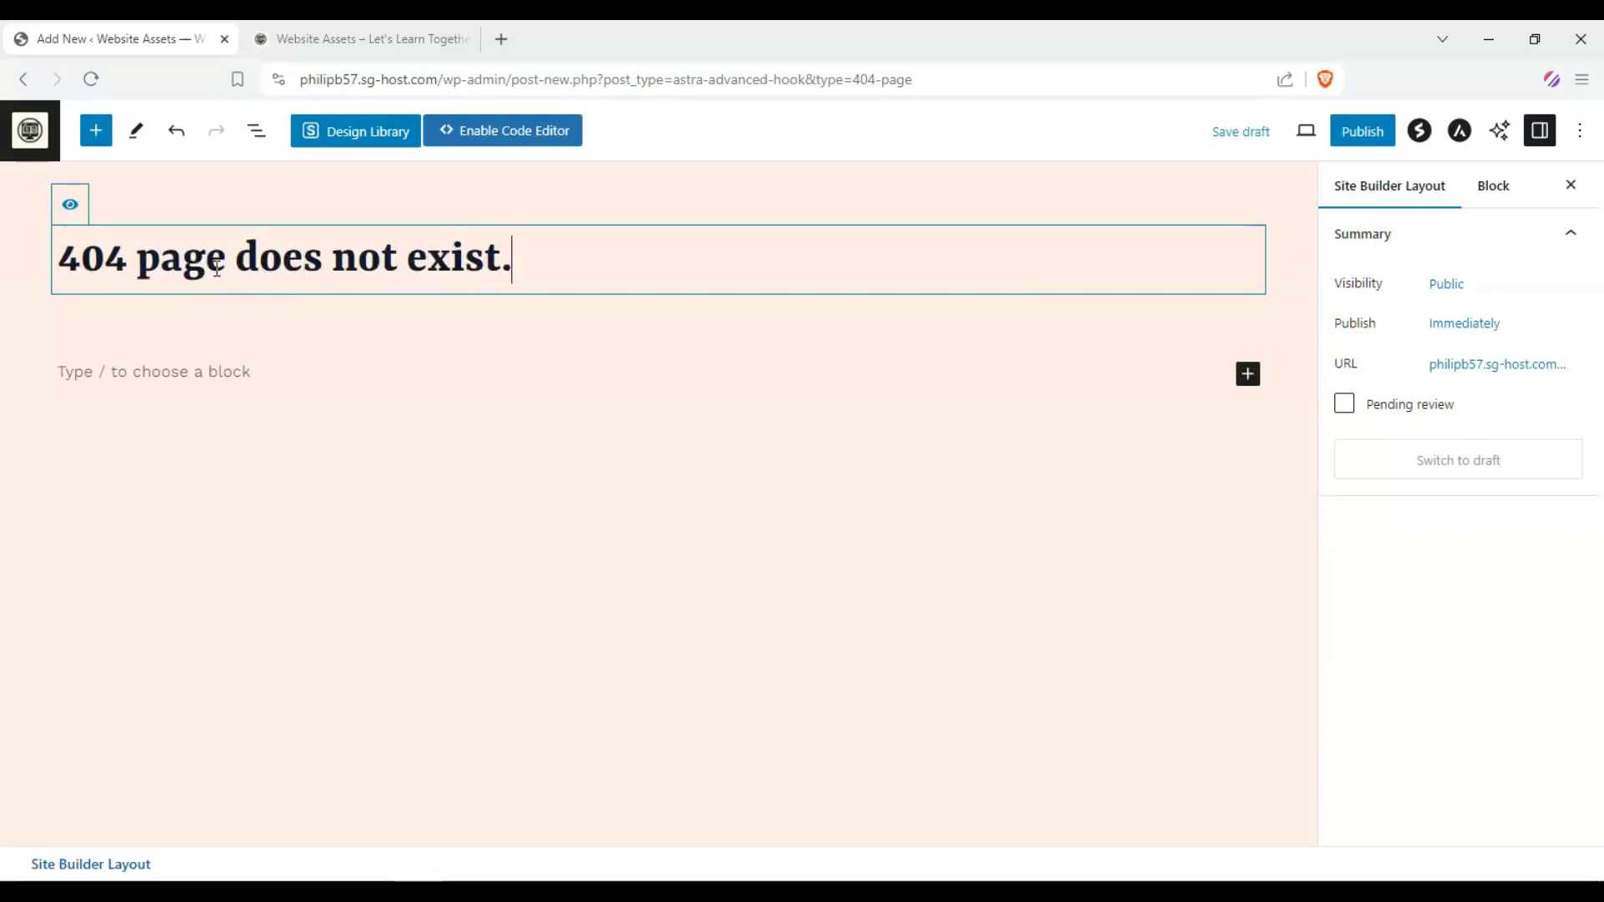
click(657, 630)
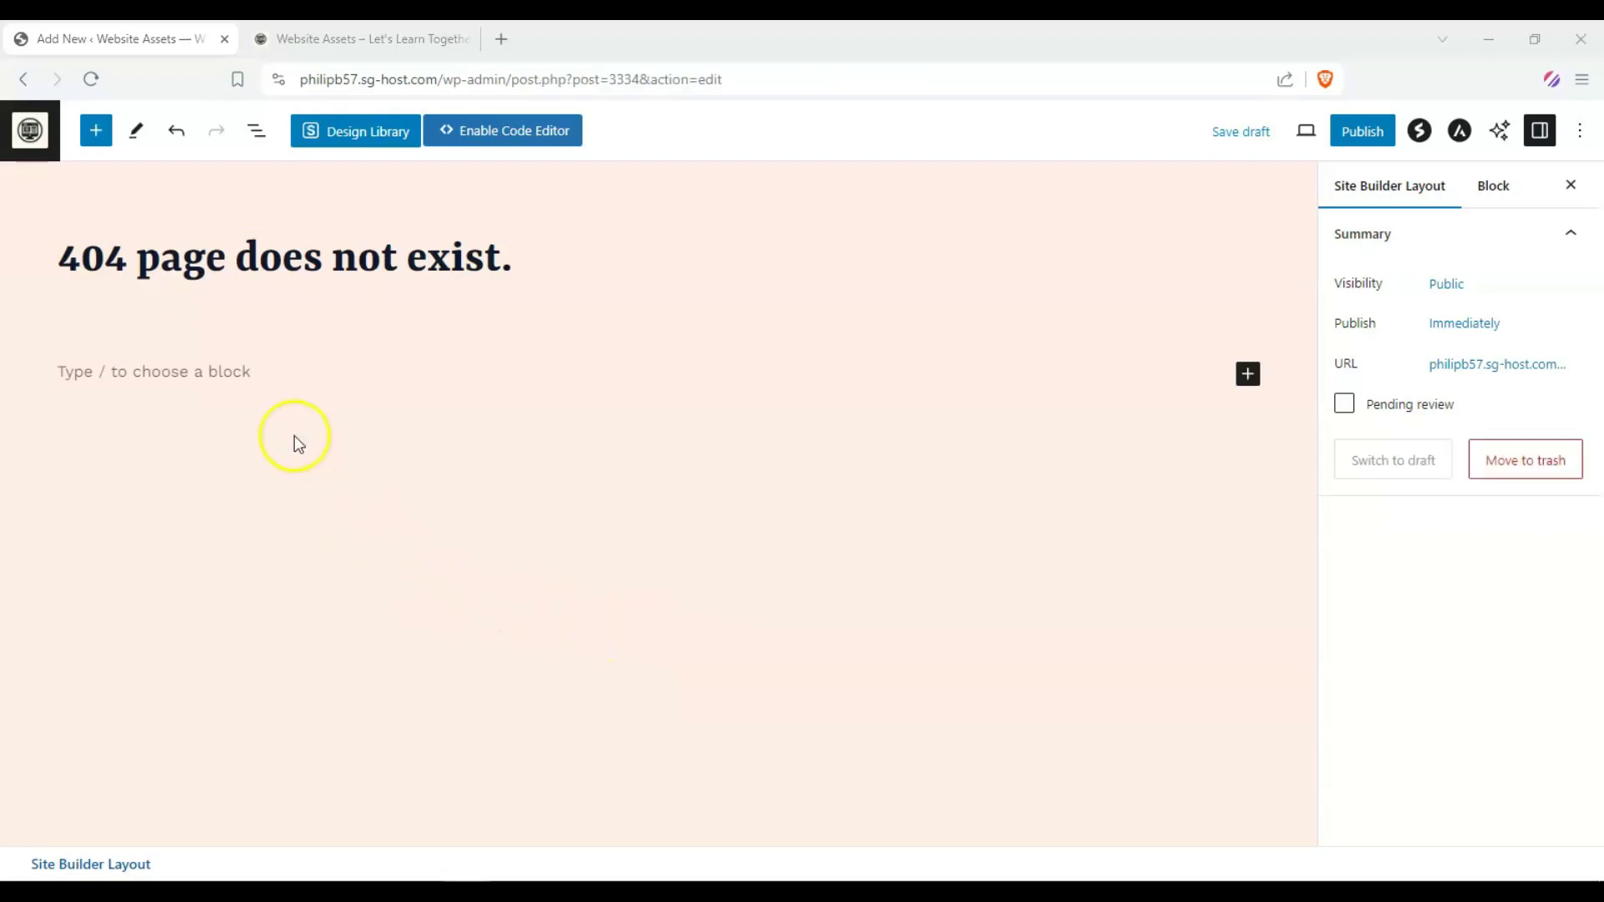
- Type the paragraph 'Sorry, the page you are trying to access does not exist. or the li...', fixing typos
click(300, 376)
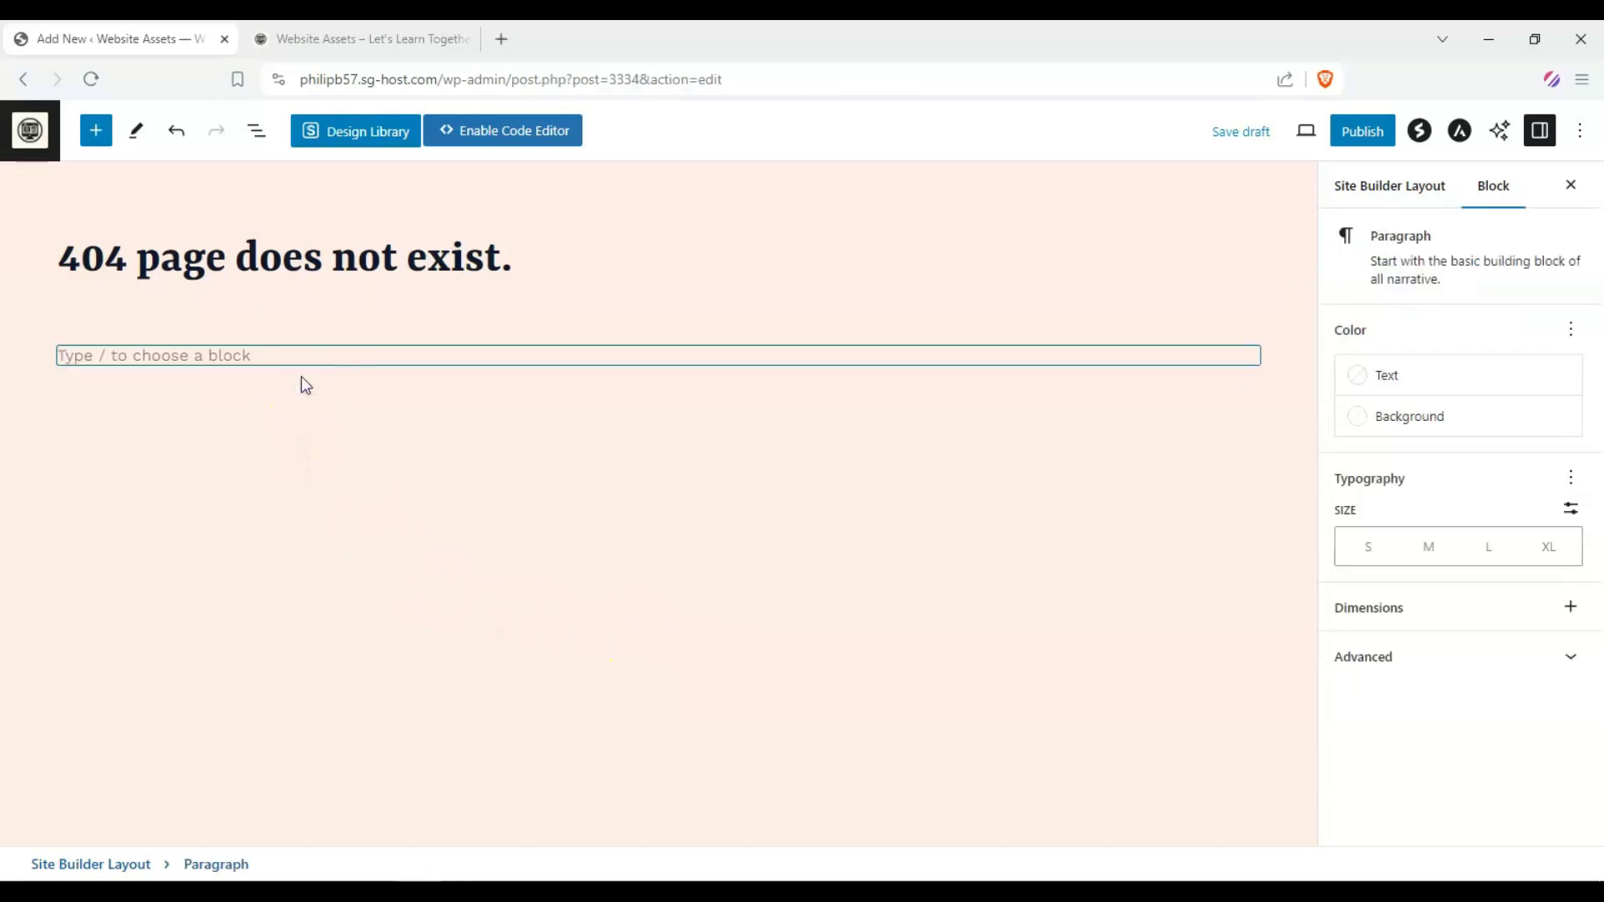
text(Sorry, )
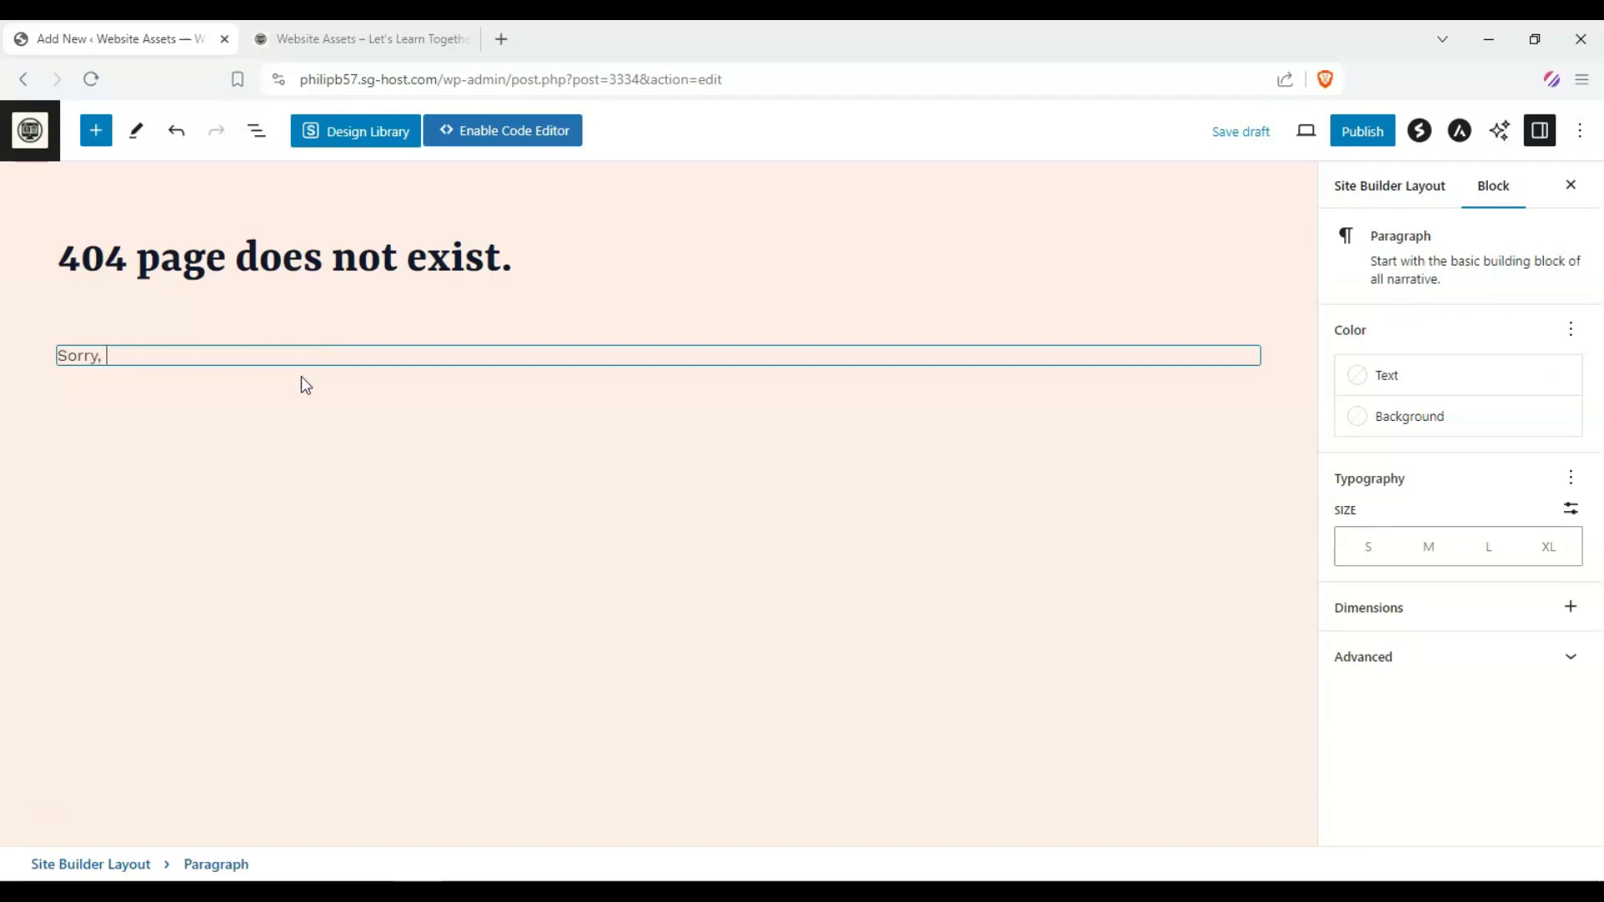
text(the pag)
key(BackSpace)
key(BackSpace)
text(age  yuopage  yuo)
key(BackSpace)
key(BackSpace)
text(op)
key(BackSpace)
text(u are trying to access)
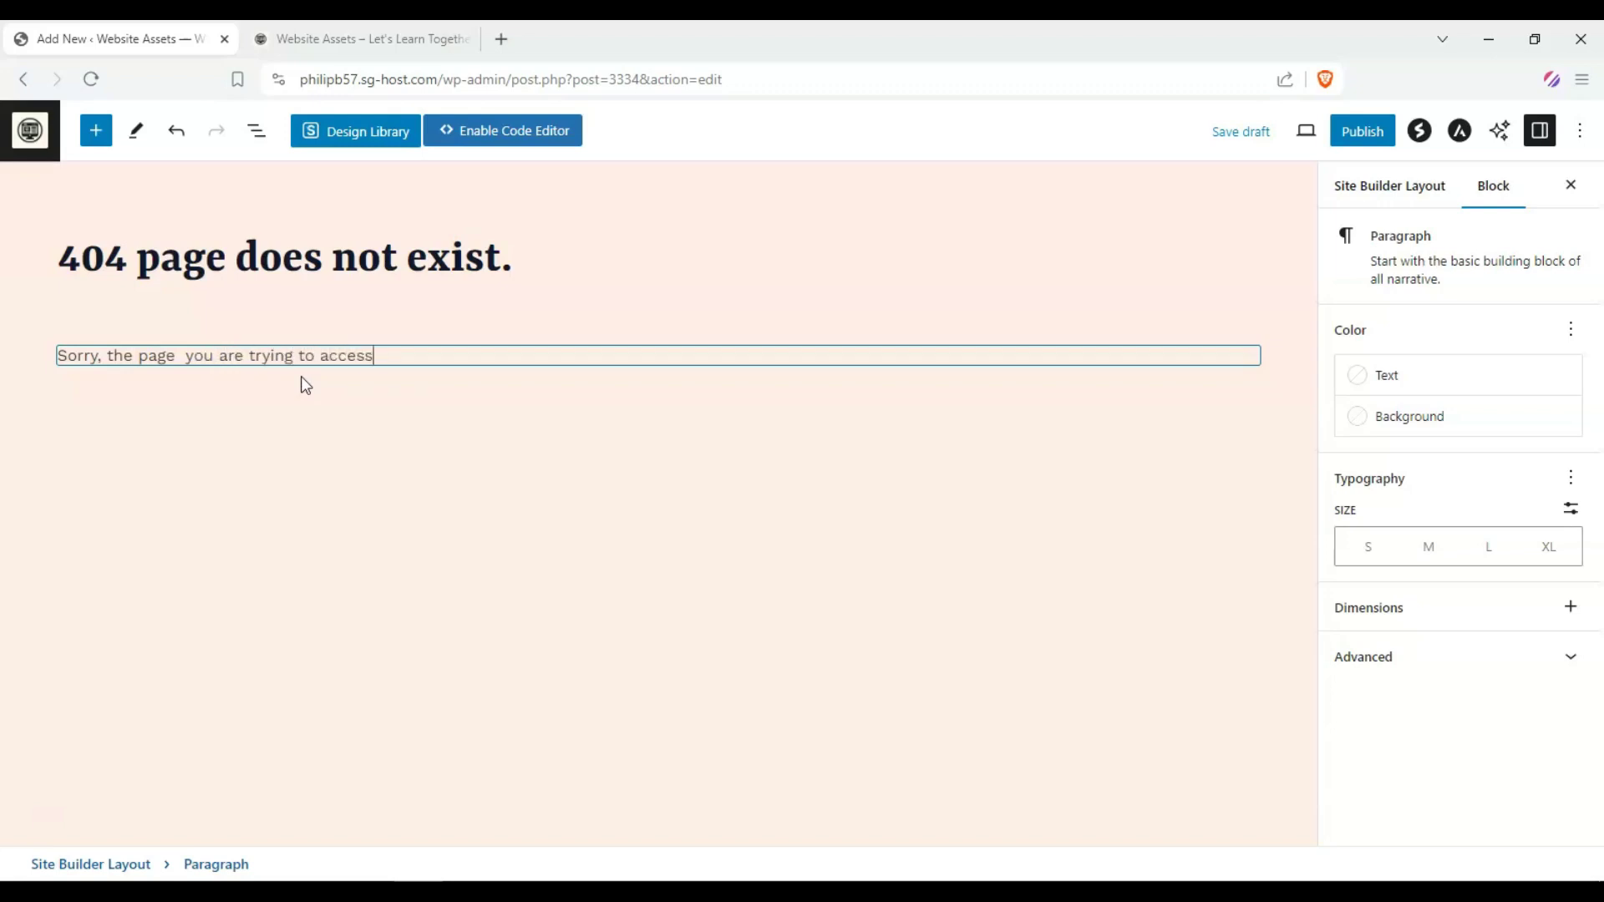
text( does not exist. or the link you are using is broken.)
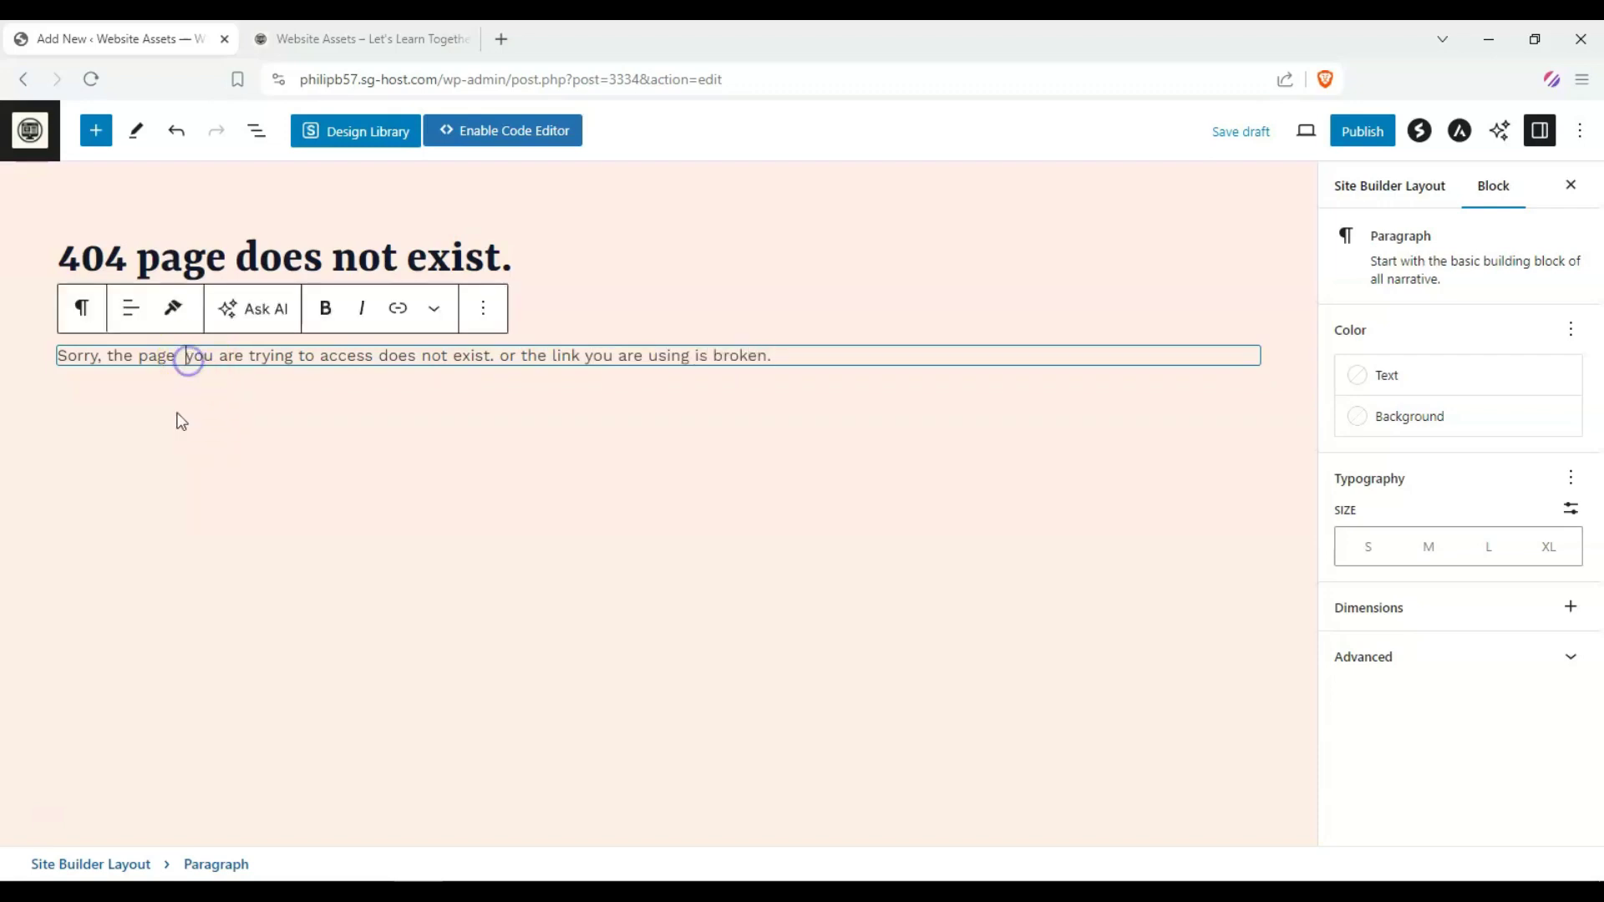
key(BackSpace)
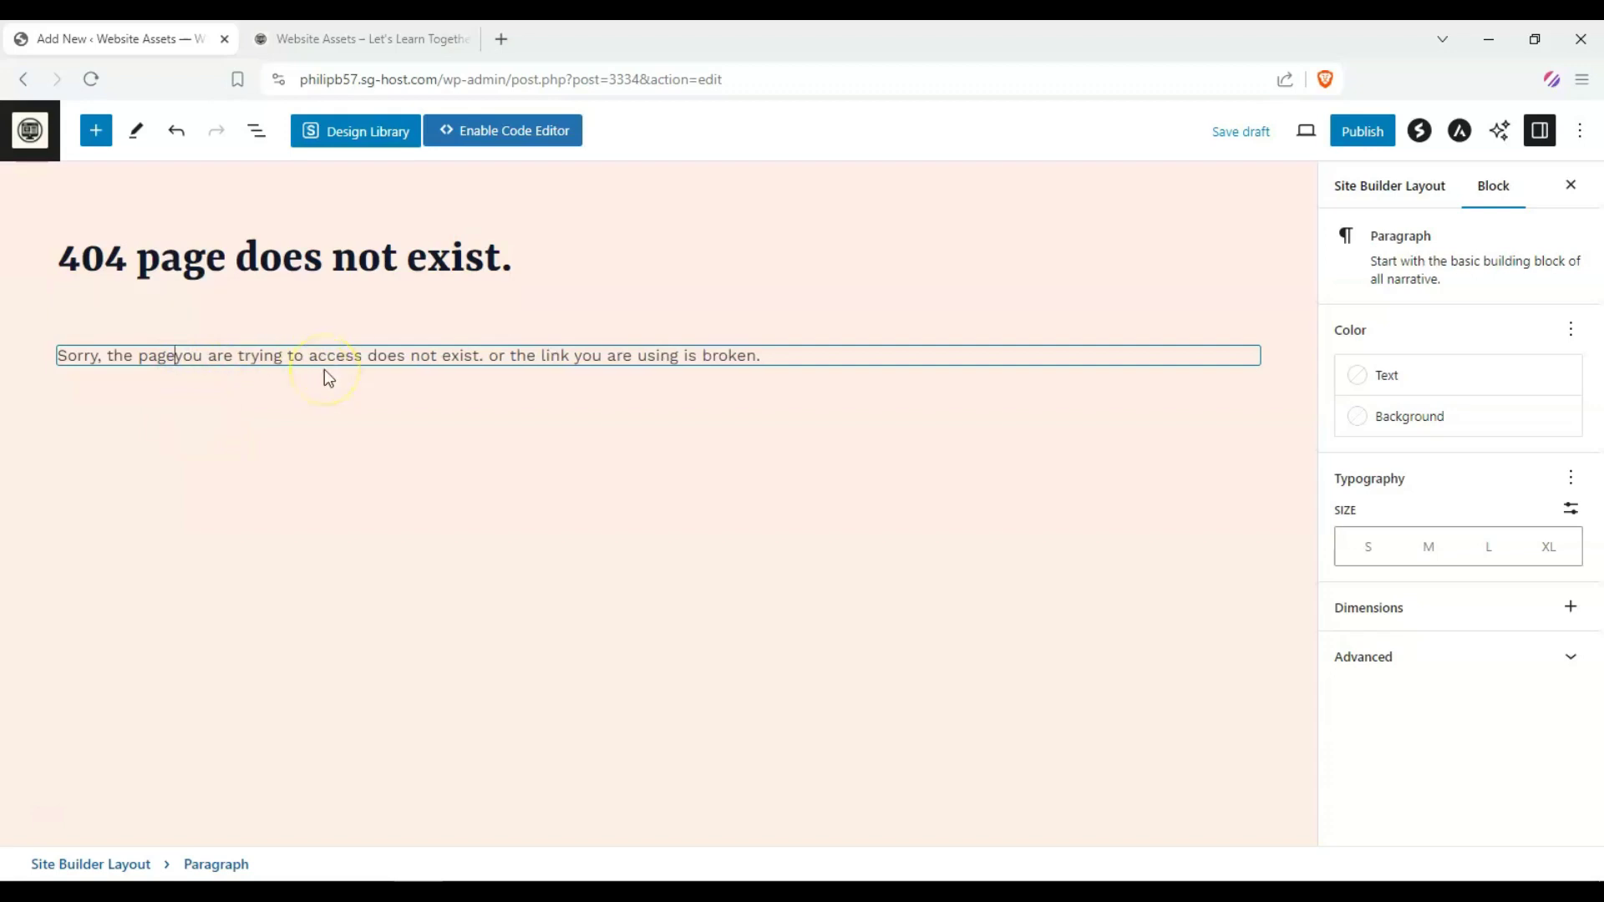
- Select the whole paragraph and toggle Bold on and back off
drag(766, 368, 49, 380)
click(324, 310)
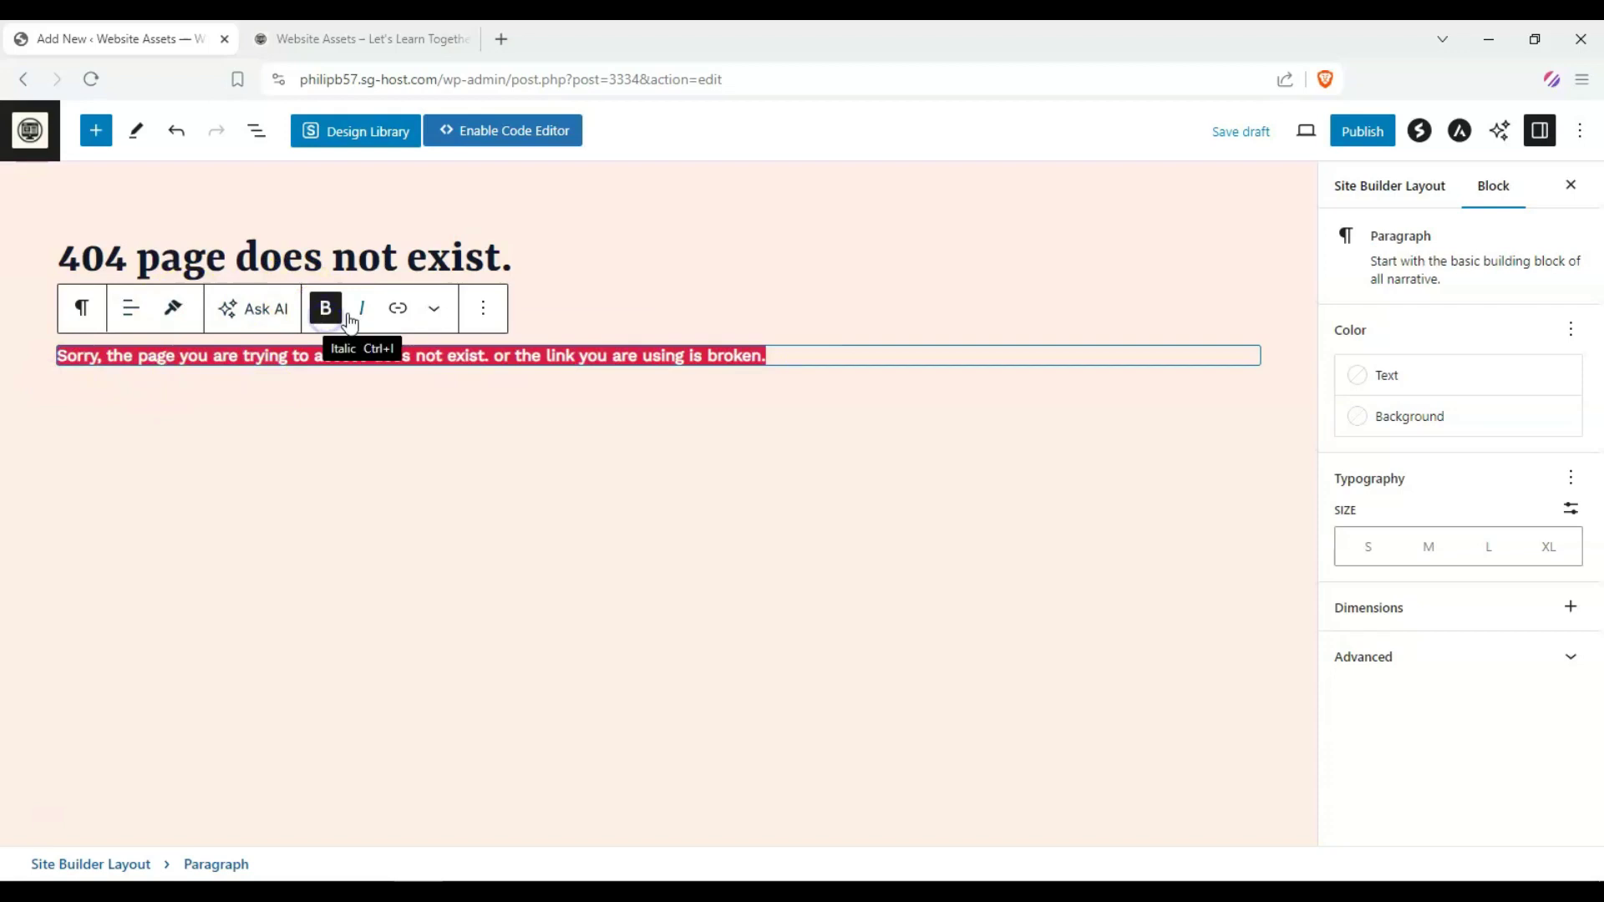
click(324, 308)
click(380, 443)
click(817, 351)
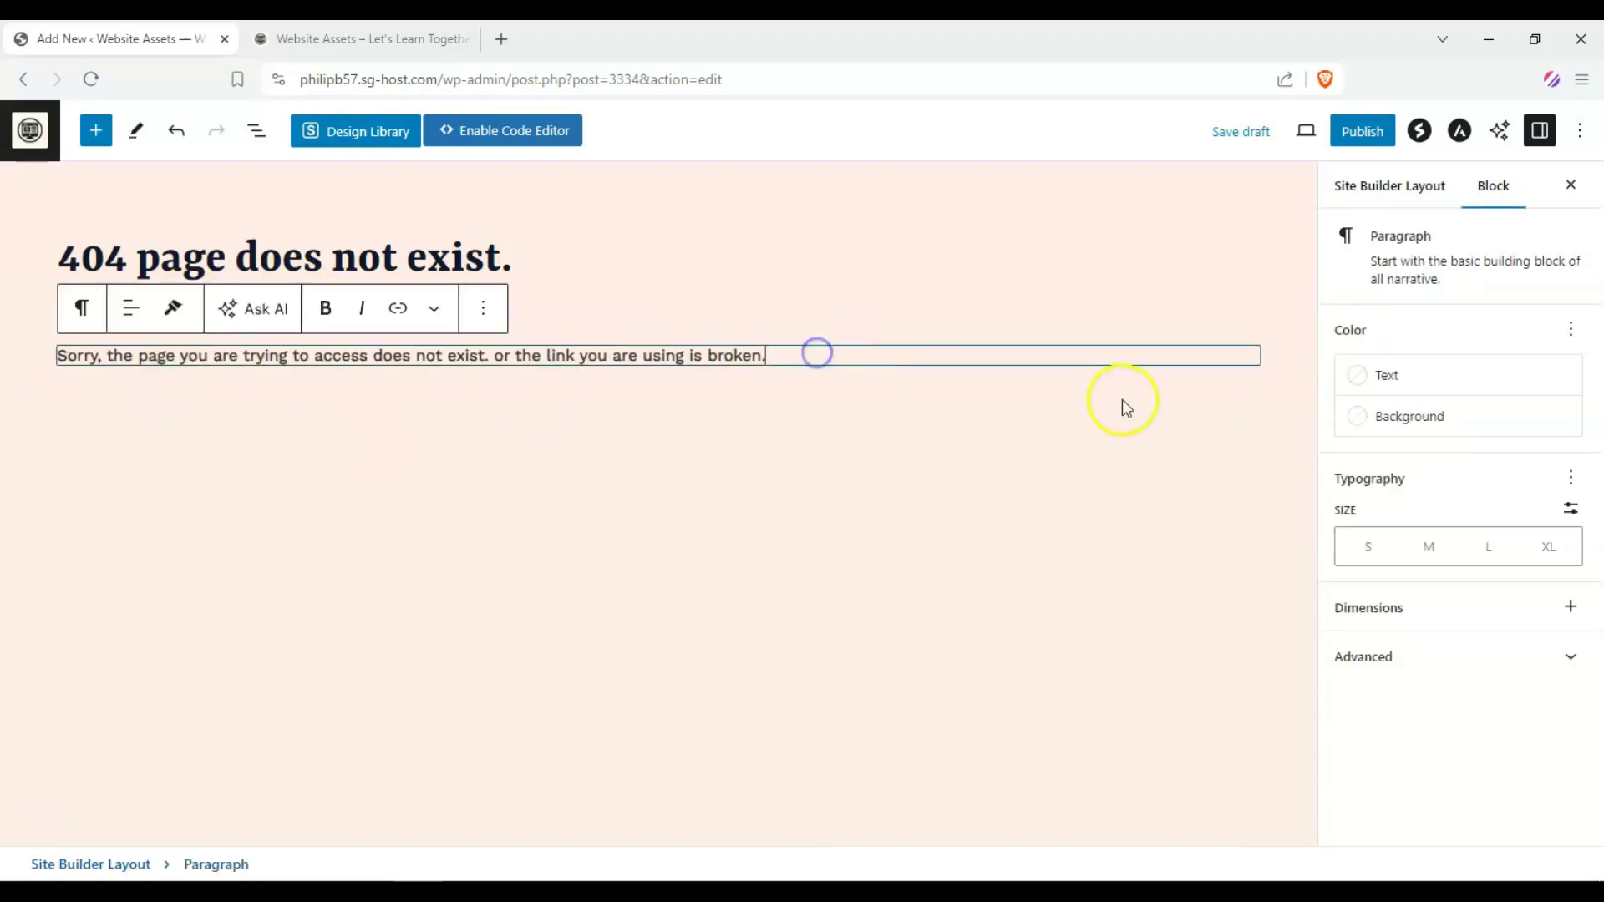
click(1115, 408)
- Insert a Buttons block below the paragraph labelled 'Return Hom'
click(1247, 403)
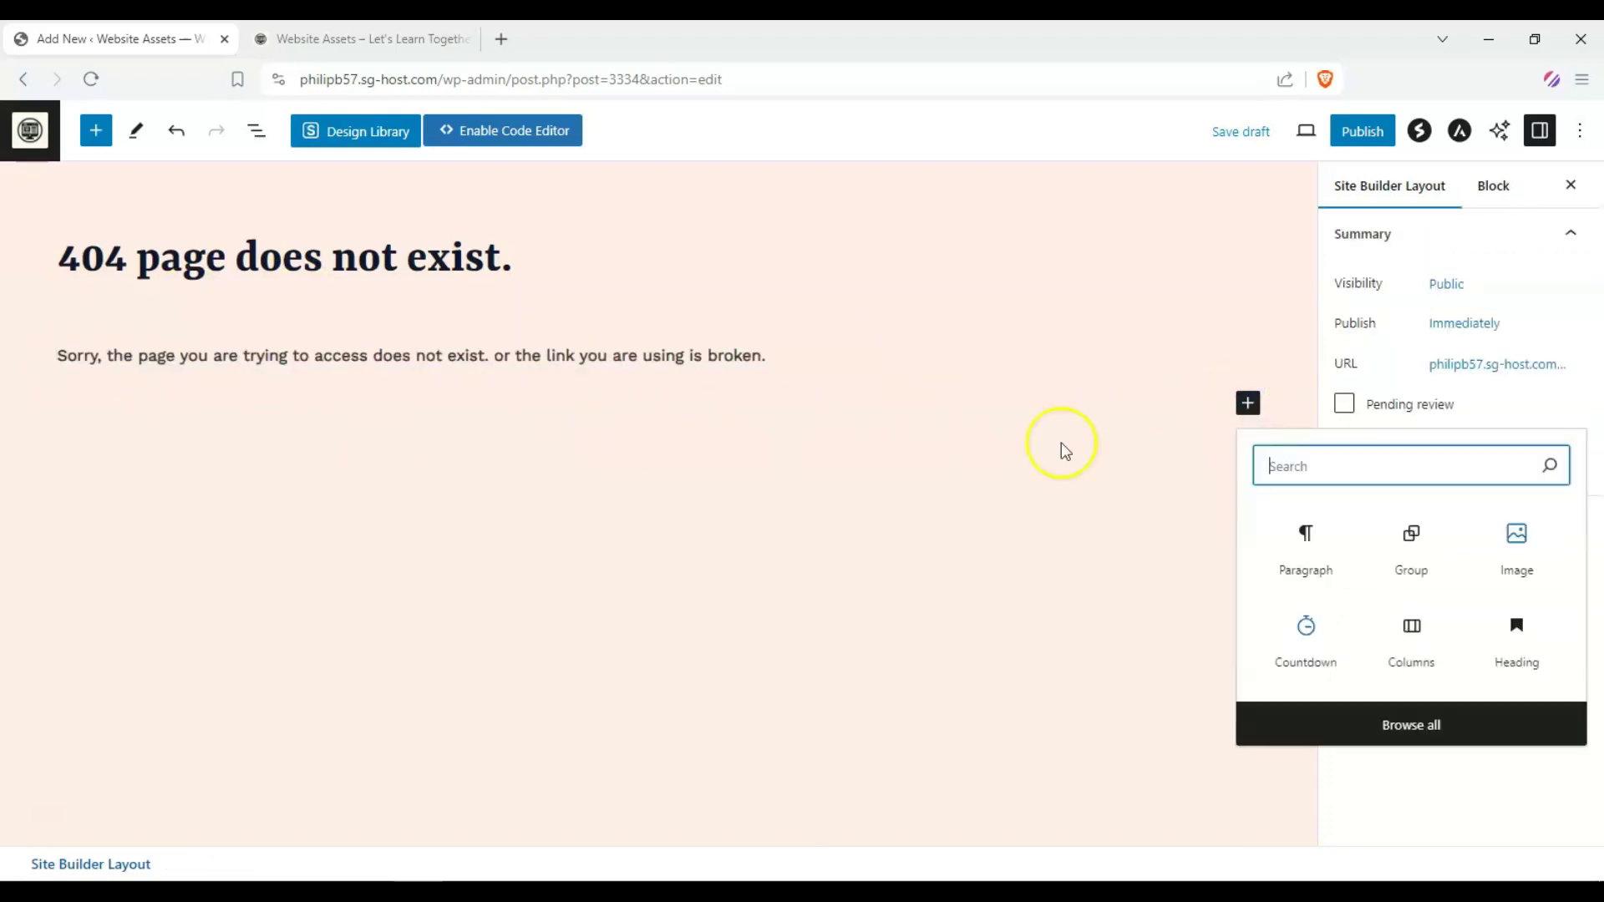
click(1334, 467)
text(bu)
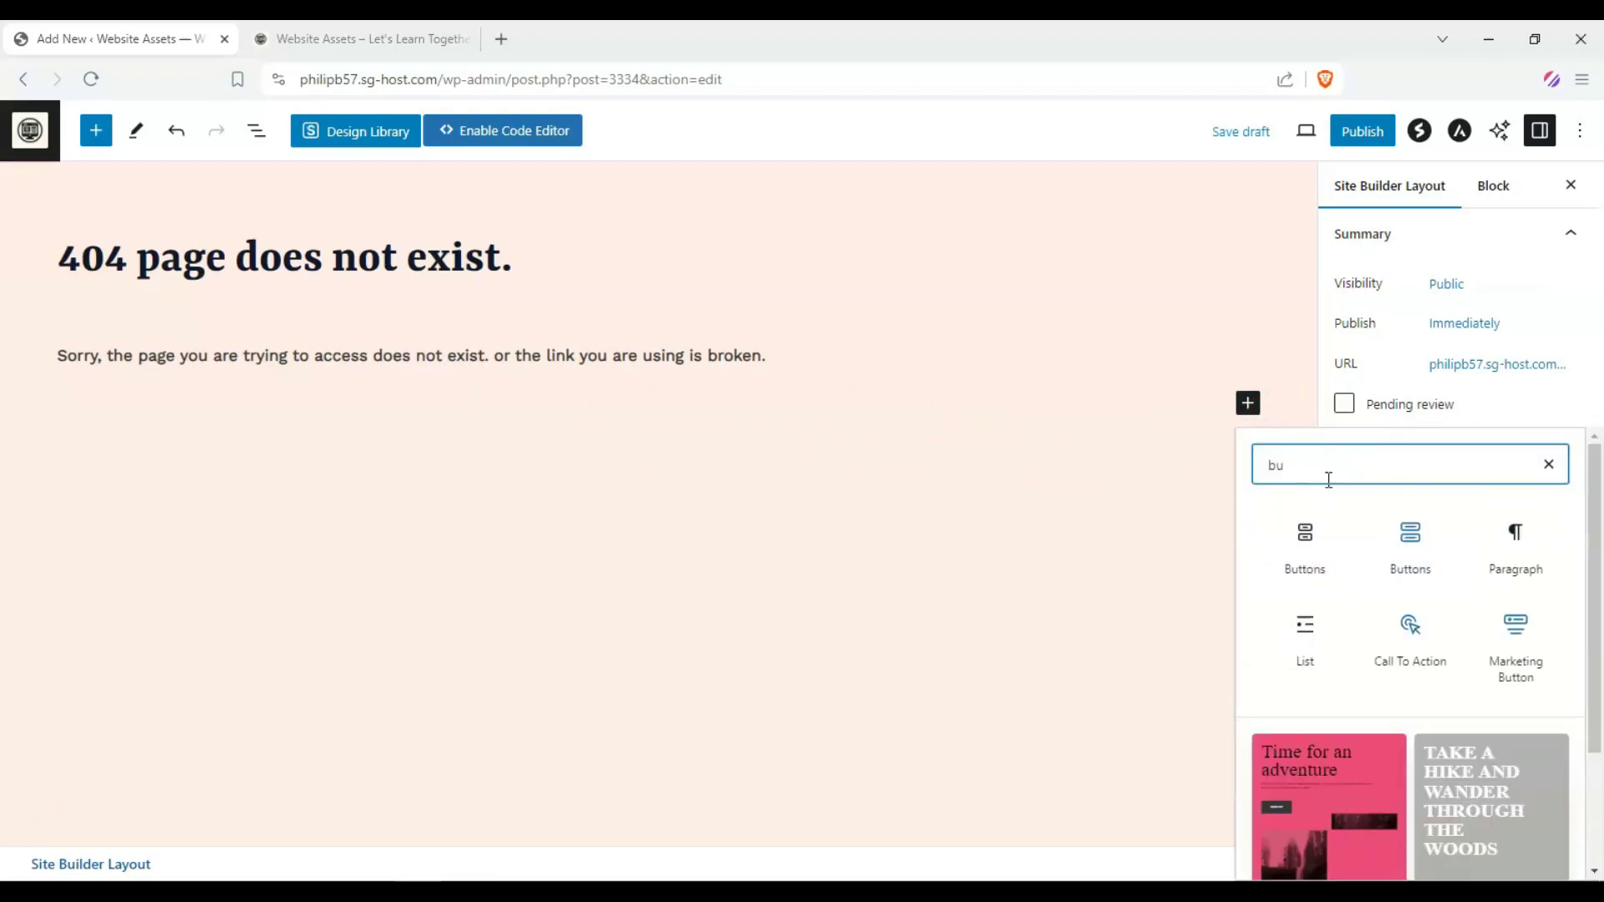
click(1306, 538)
click(152, 405)
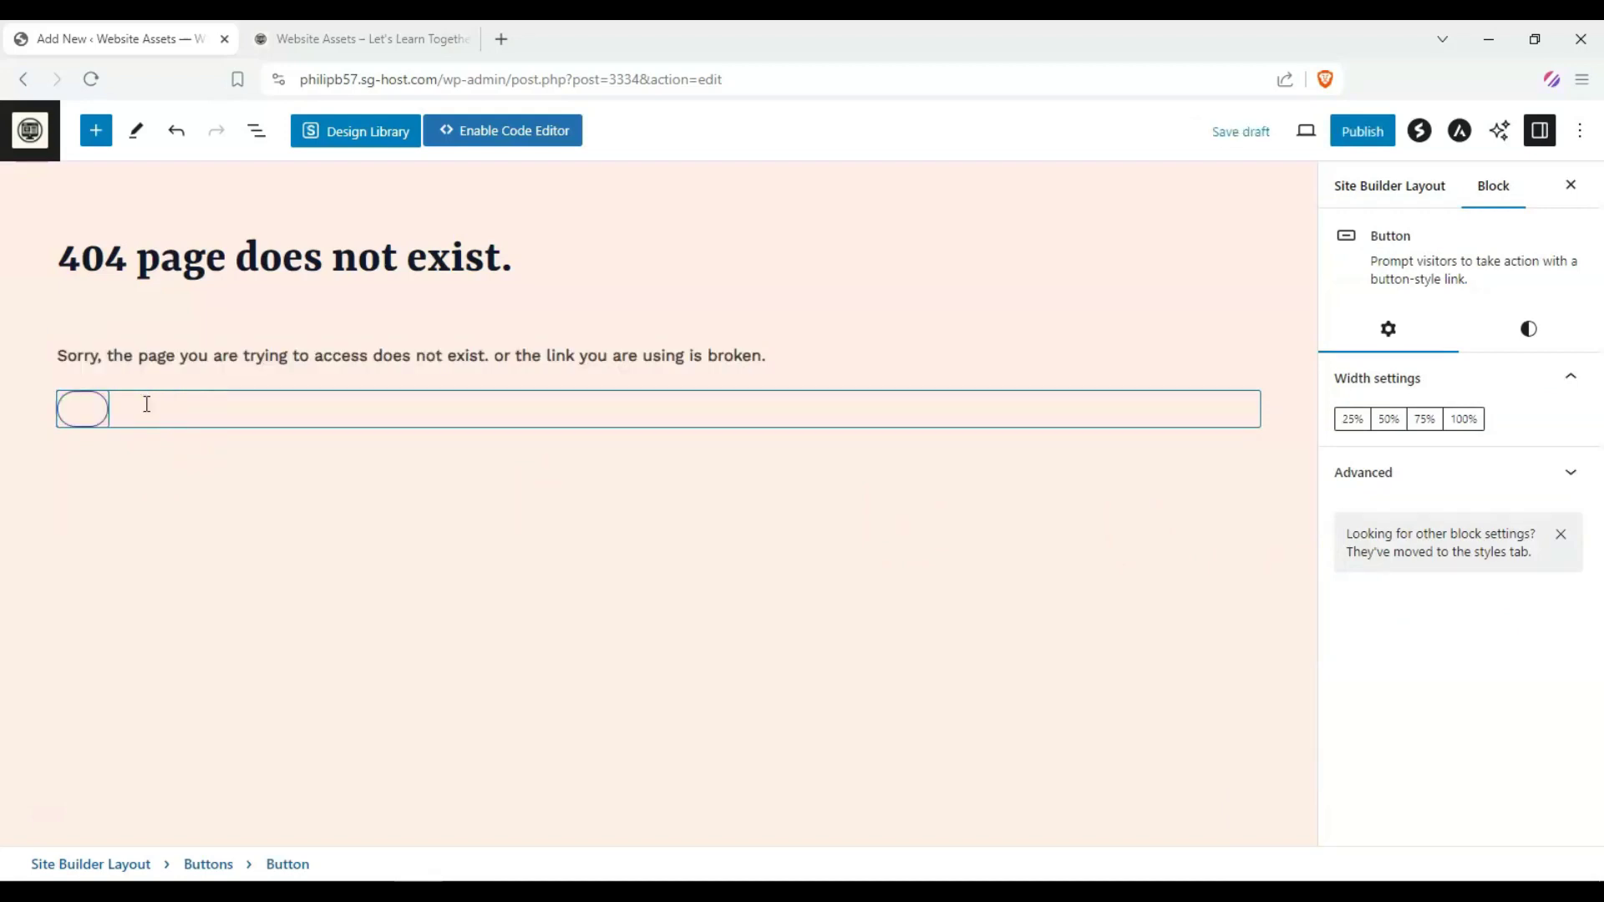
text(Retun Hom?)
click(118, 413)
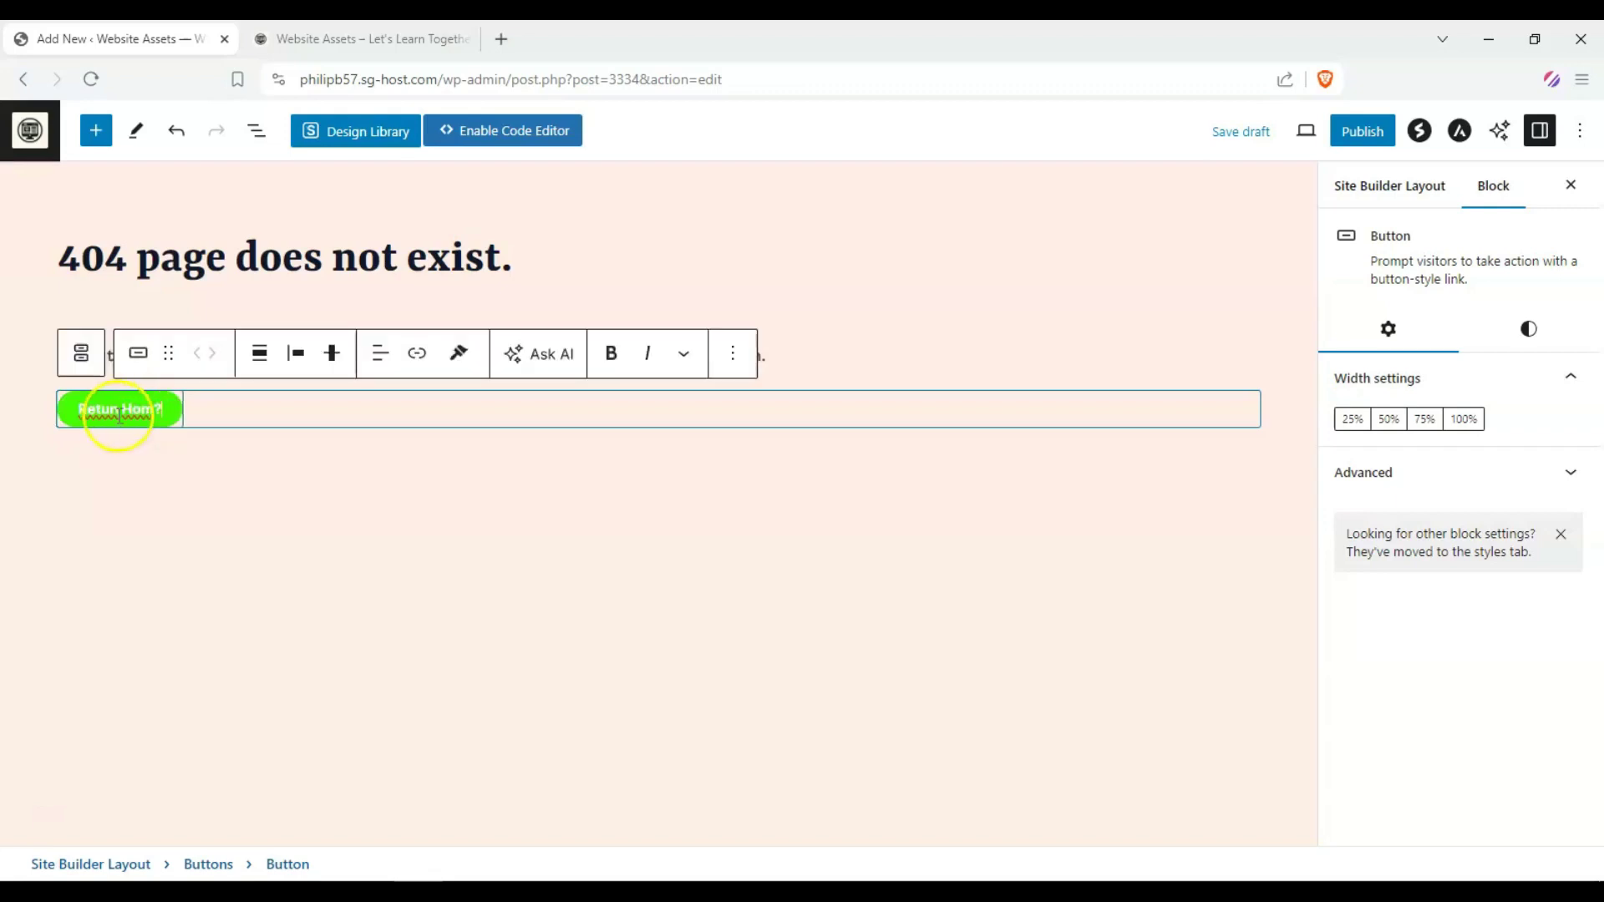
text(r)
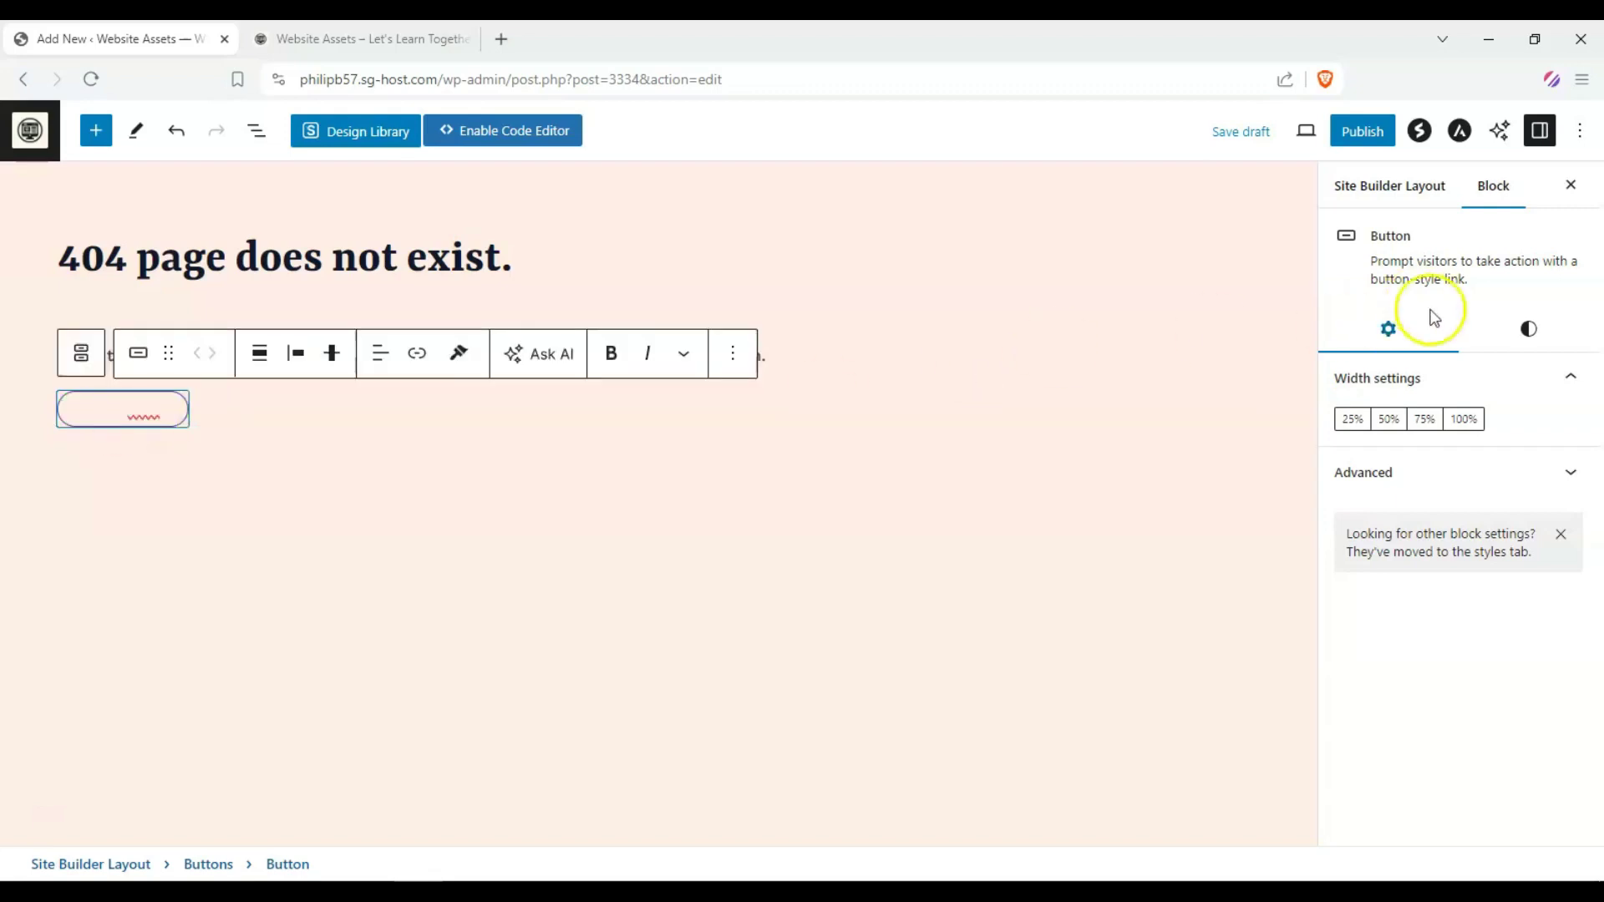
- Give the button black text and a Theme Color 1 red background
click(1518, 336)
click(1446, 535)
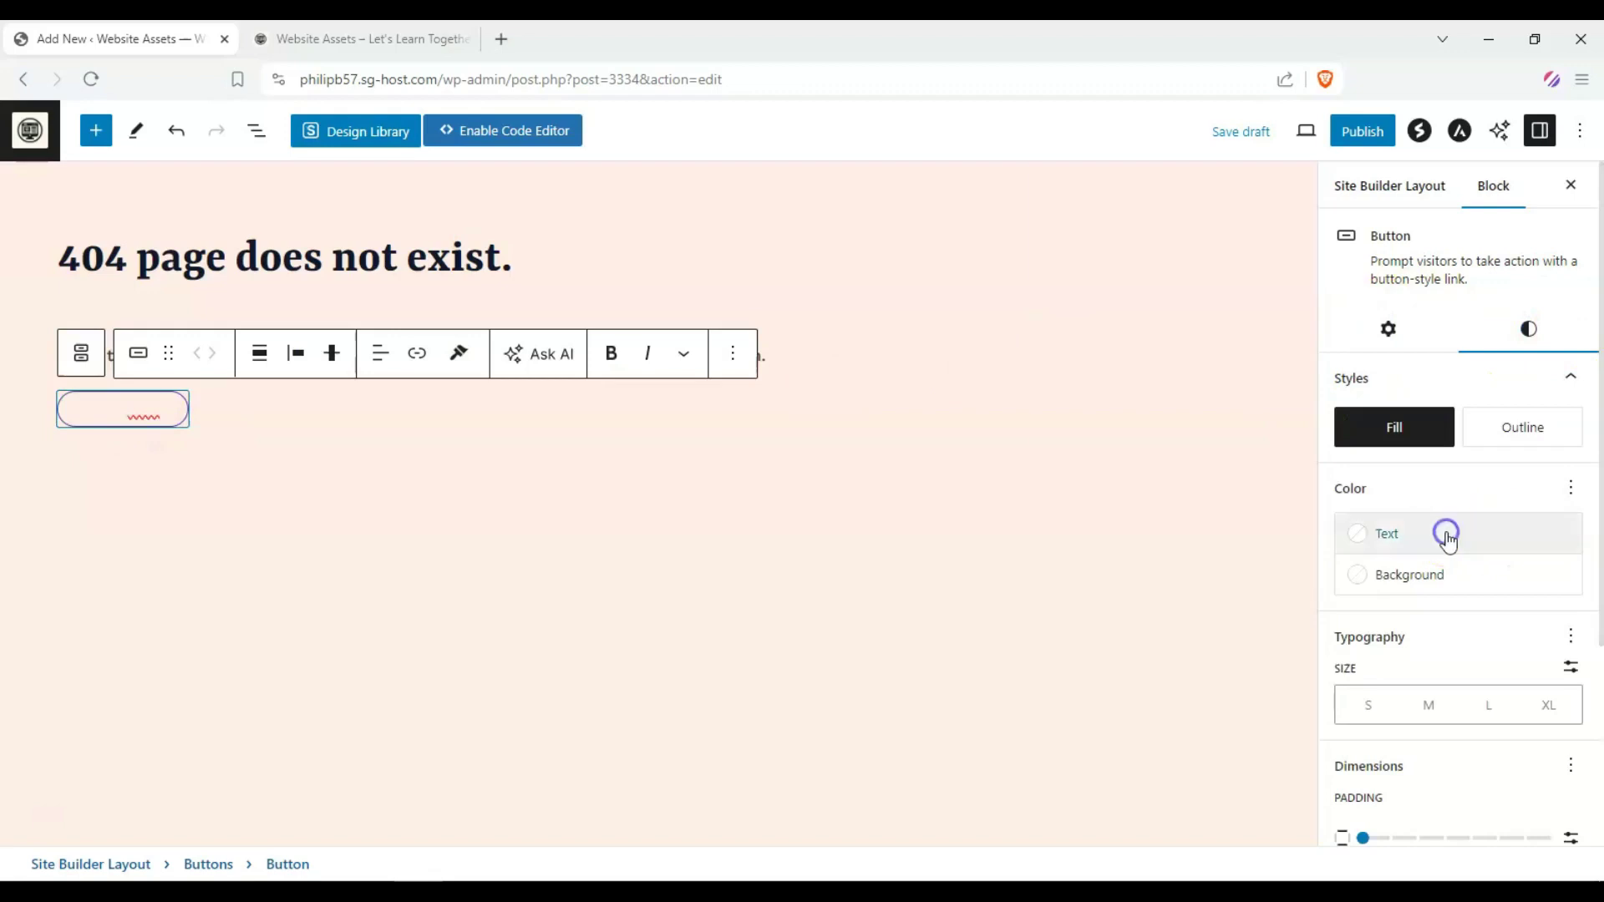
click(1446, 537)
click(1446, 537)
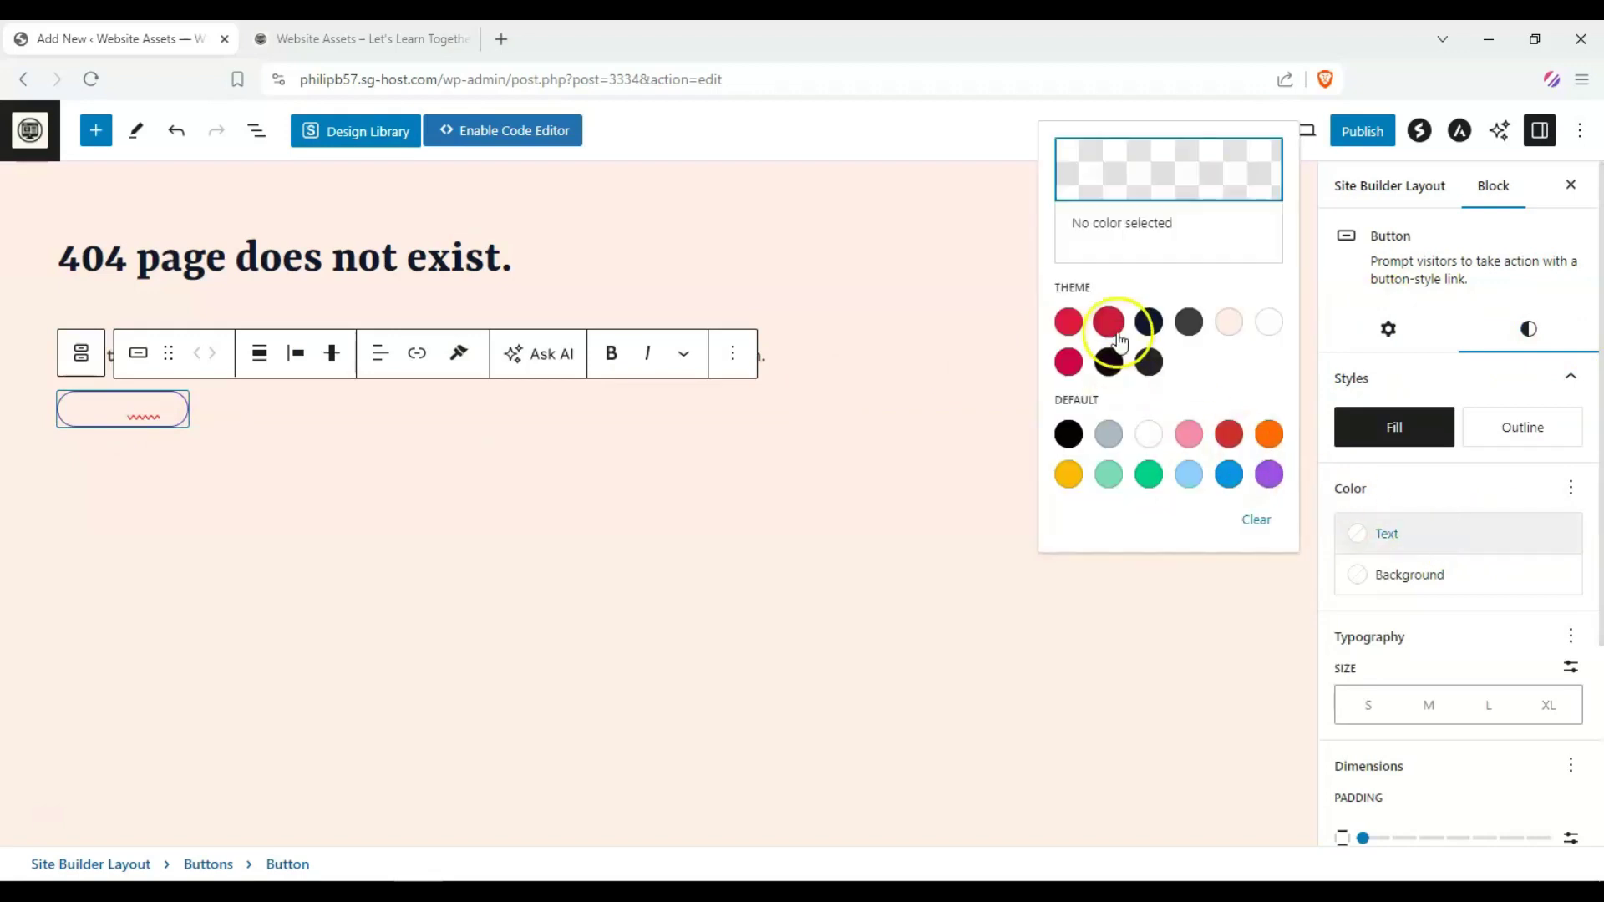
click(1068, 434)
click(1454, 584)
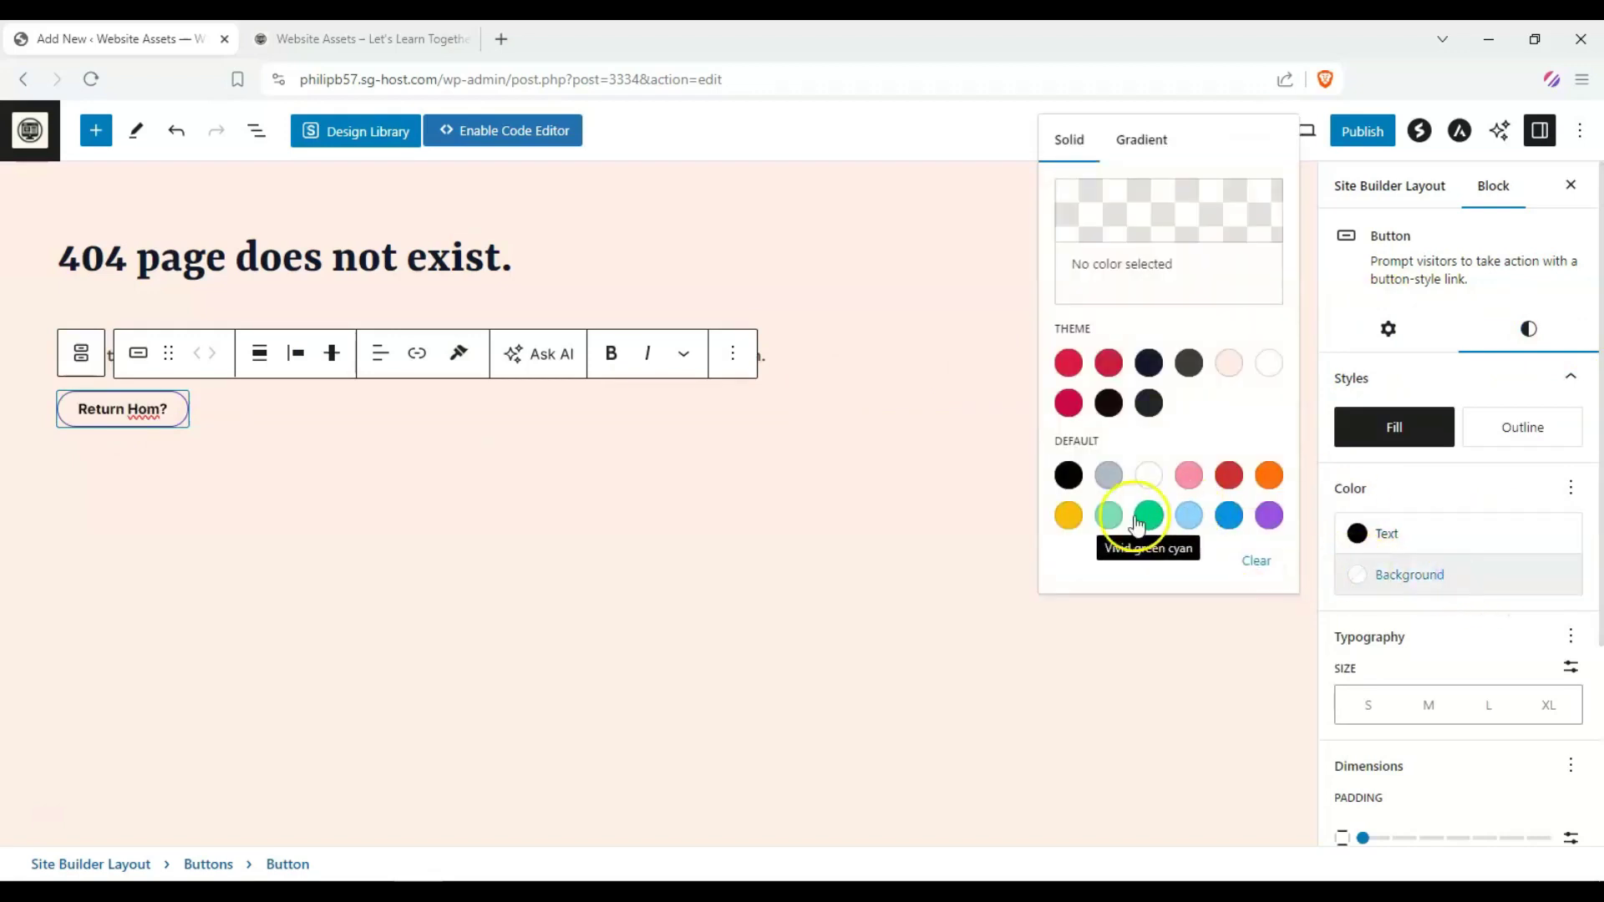
click(1102, 365)
click(1068, 363)
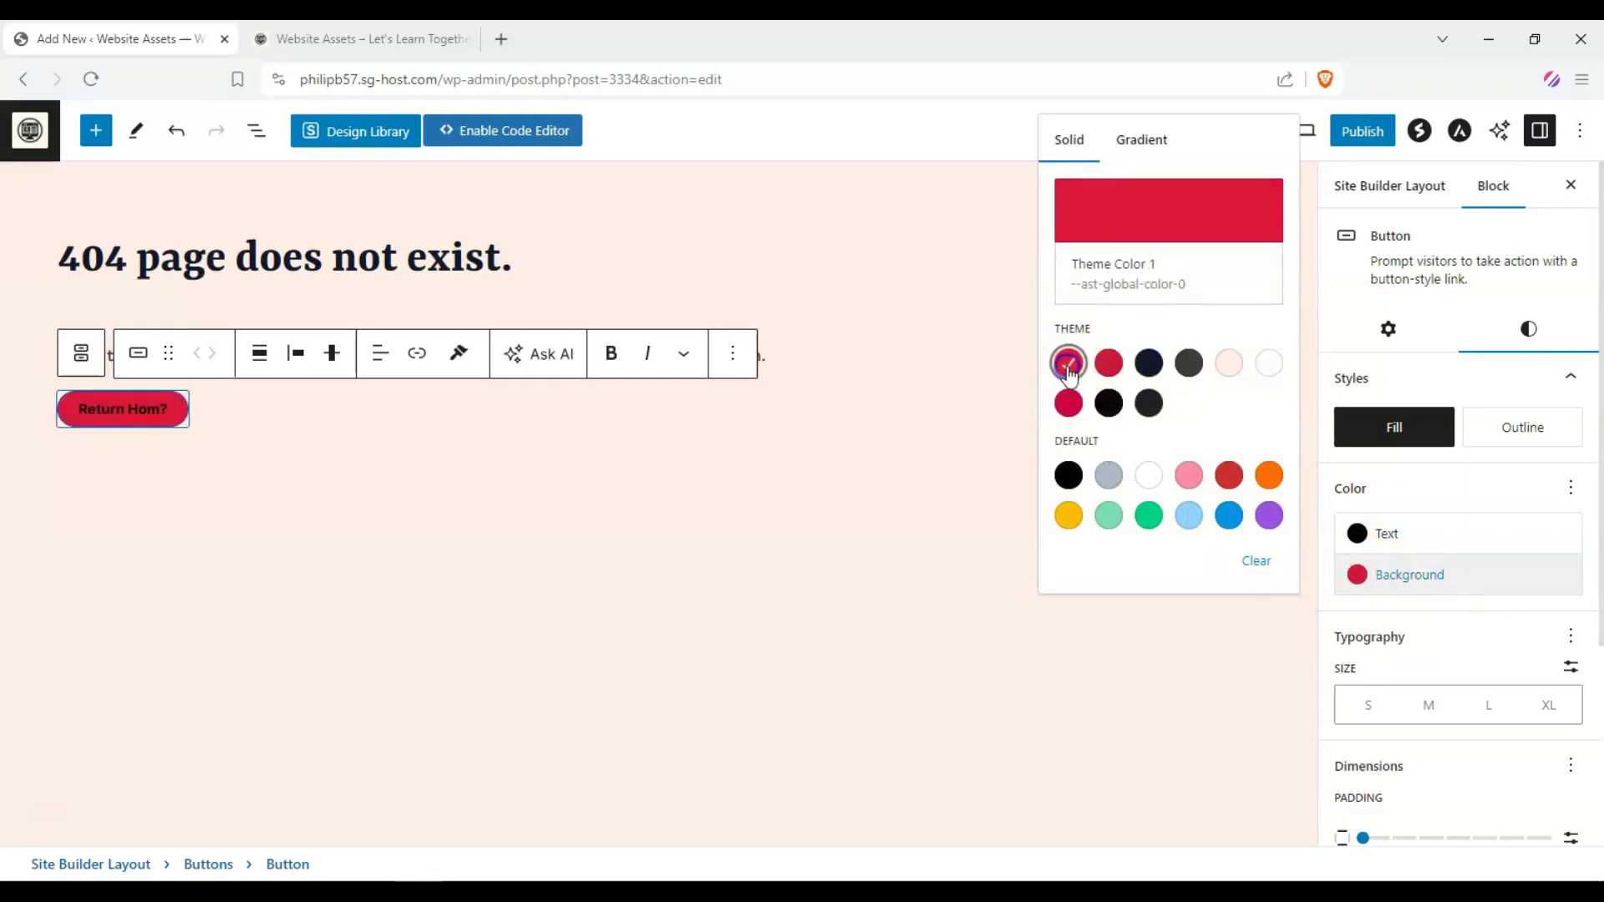
click(133, 399)
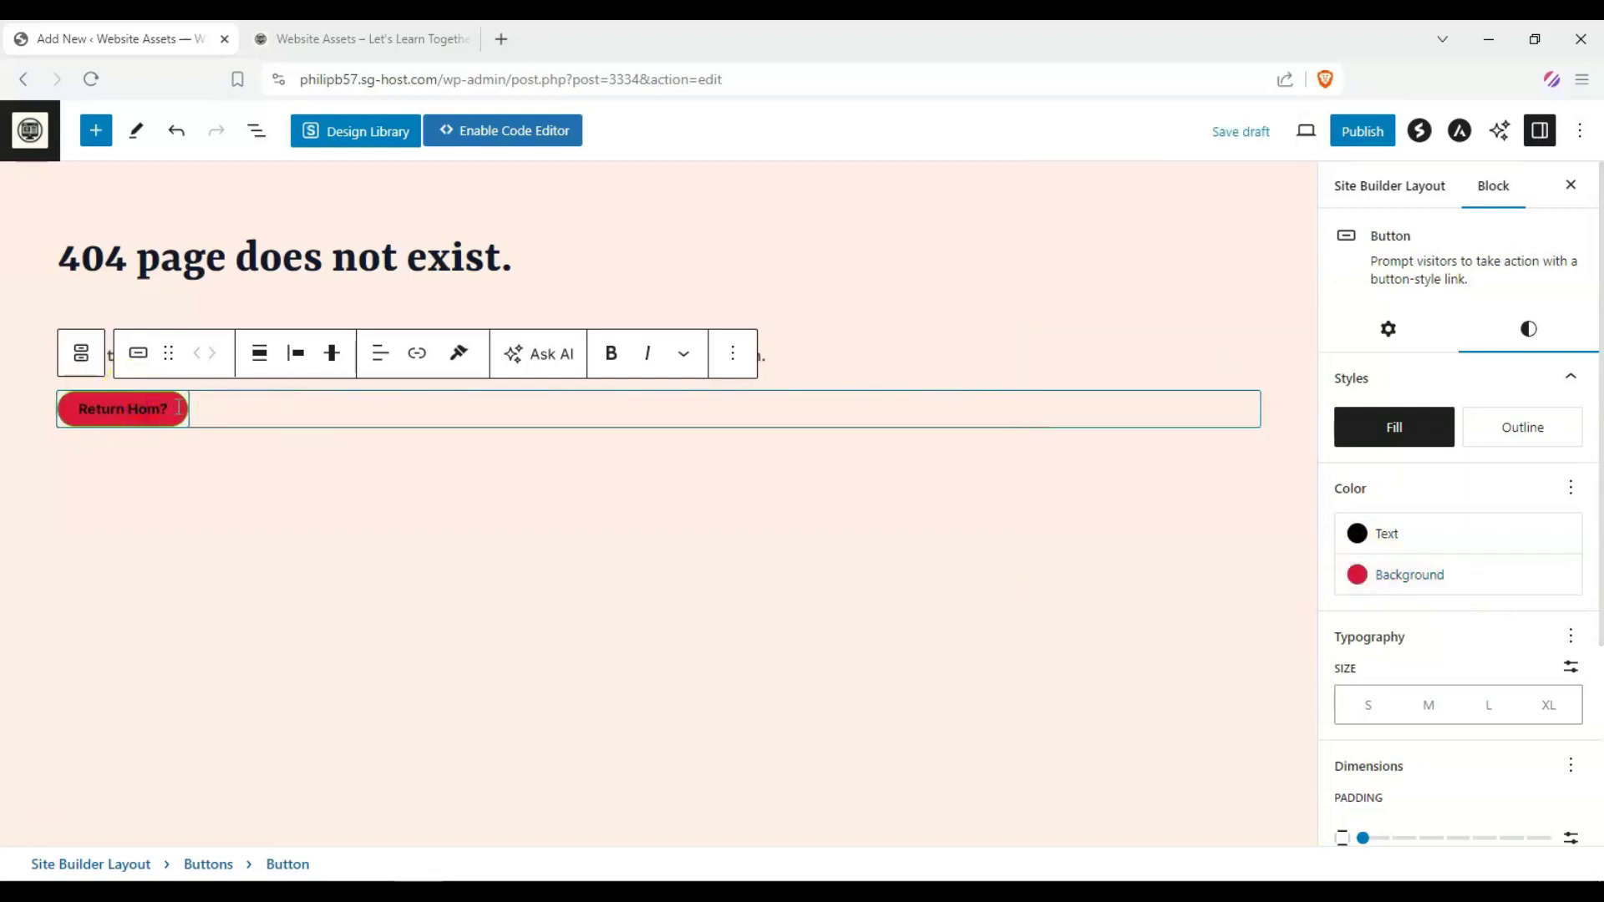
- Add the missing 'e' to the label and switch the button to the Outline style
click(178, 408)
text(e)
scroll(1449, 551, down, 2)
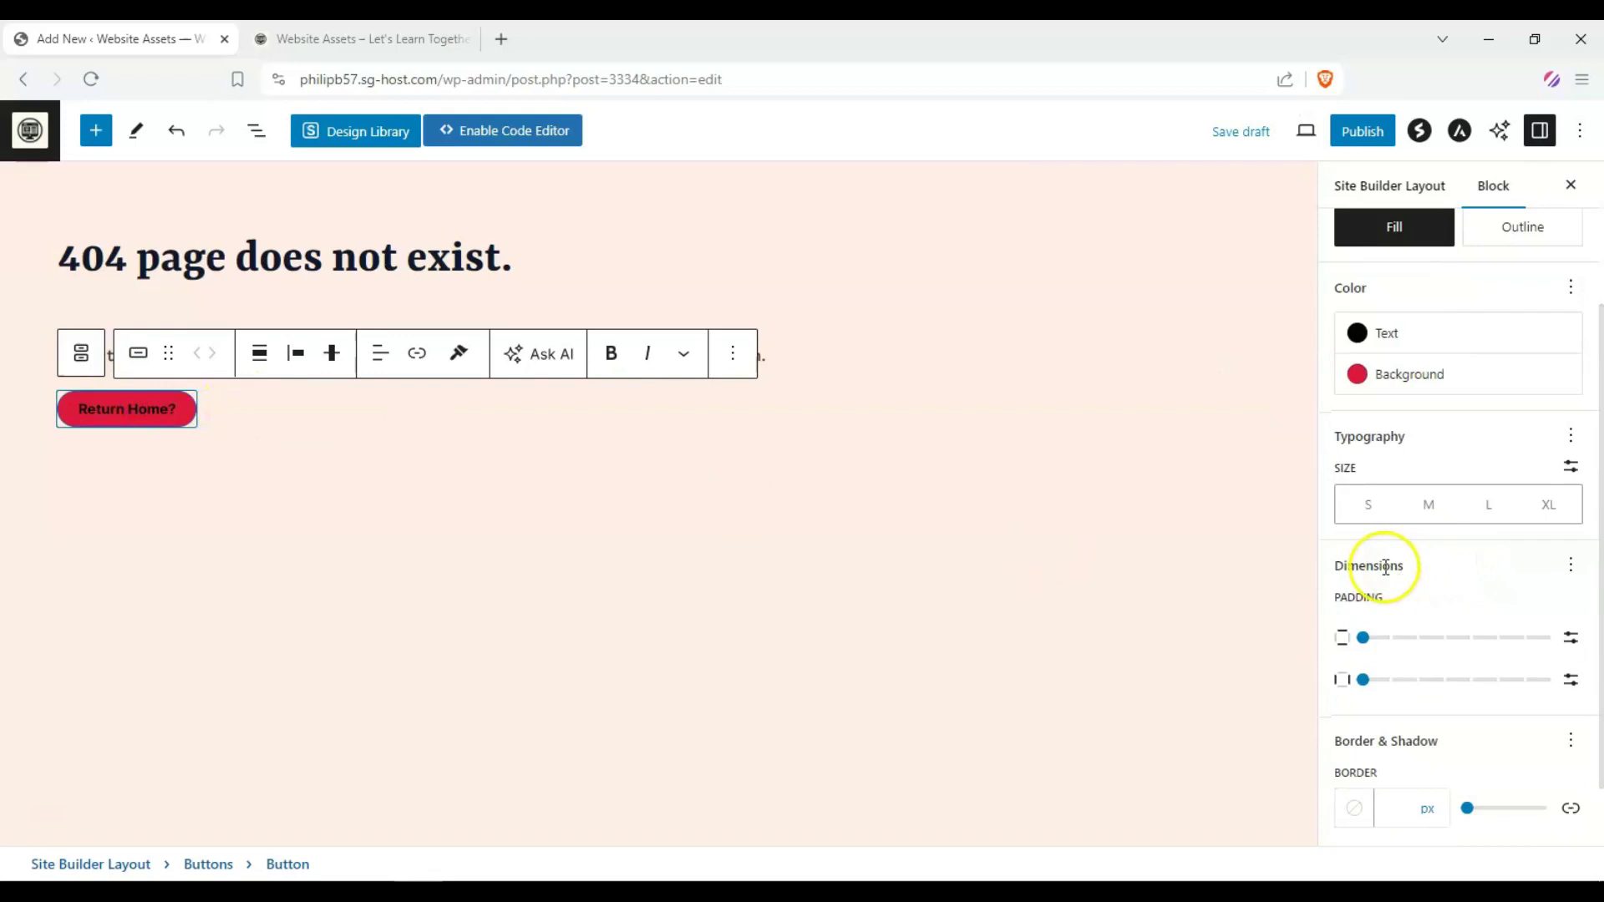
scroll(1400, 615, up, 1)
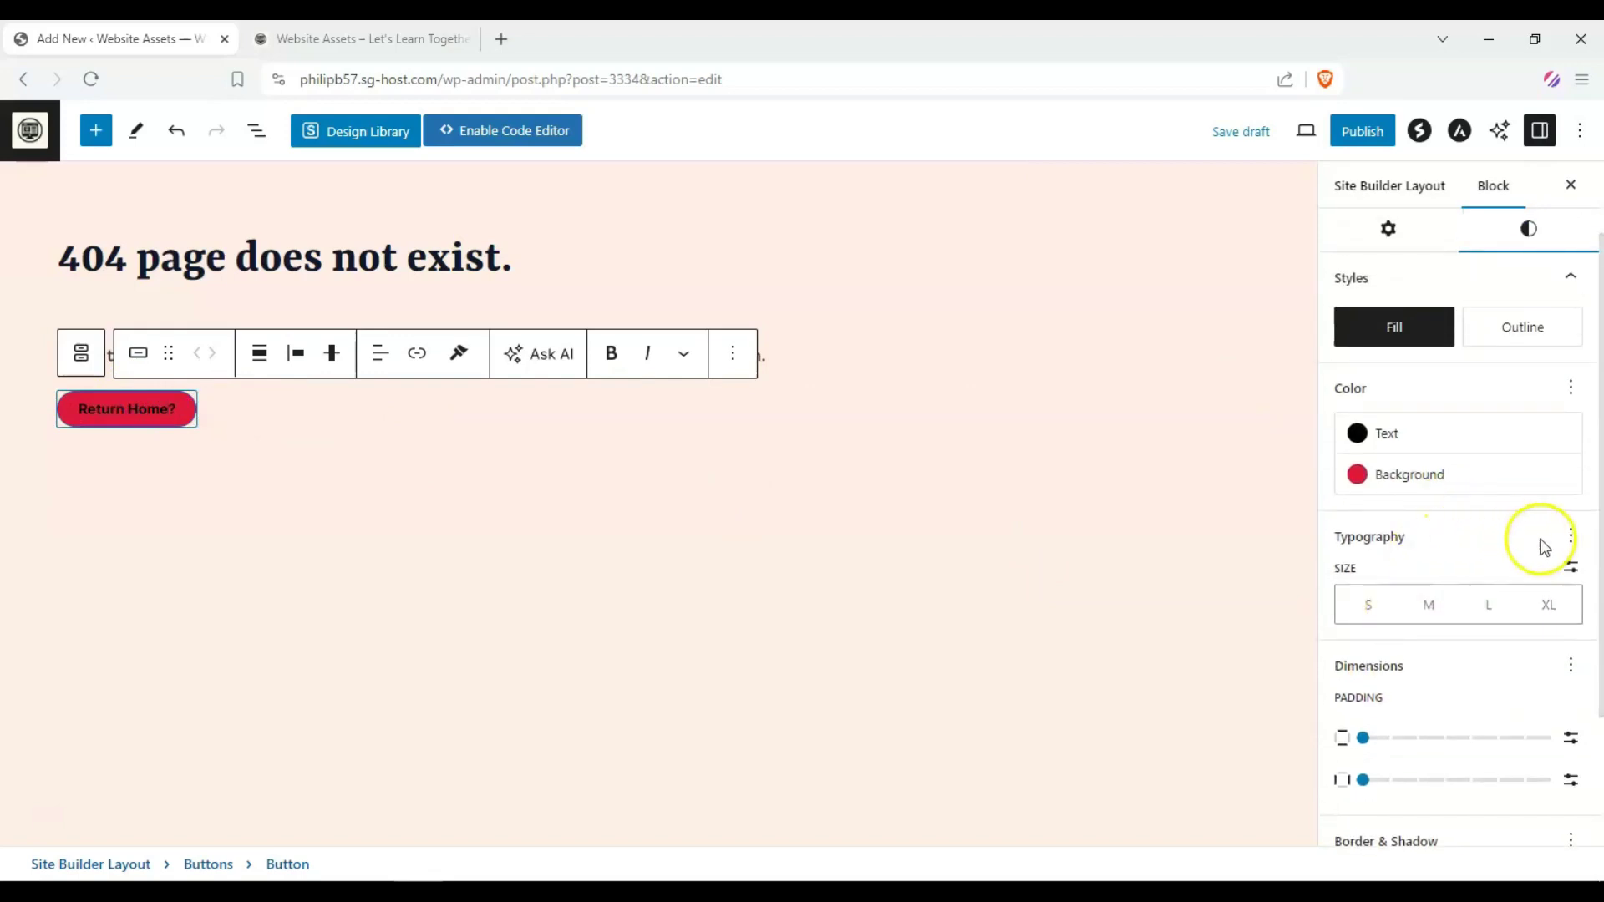
click(1495, 338)
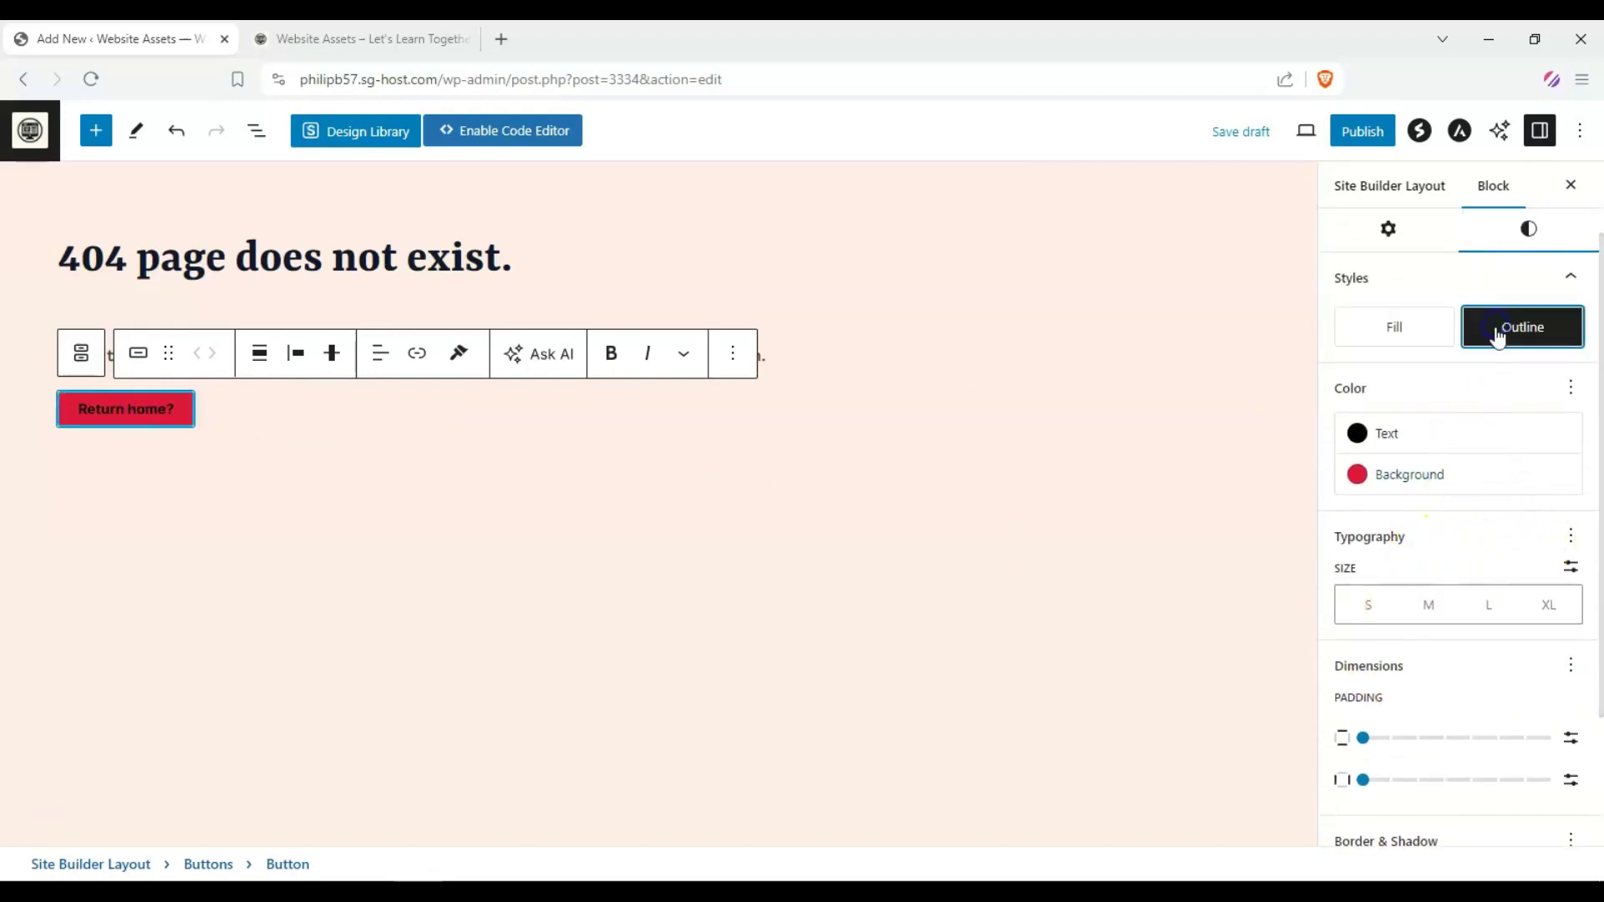
click(690, 543)
- Set the button width to 50%
click(177, 418)
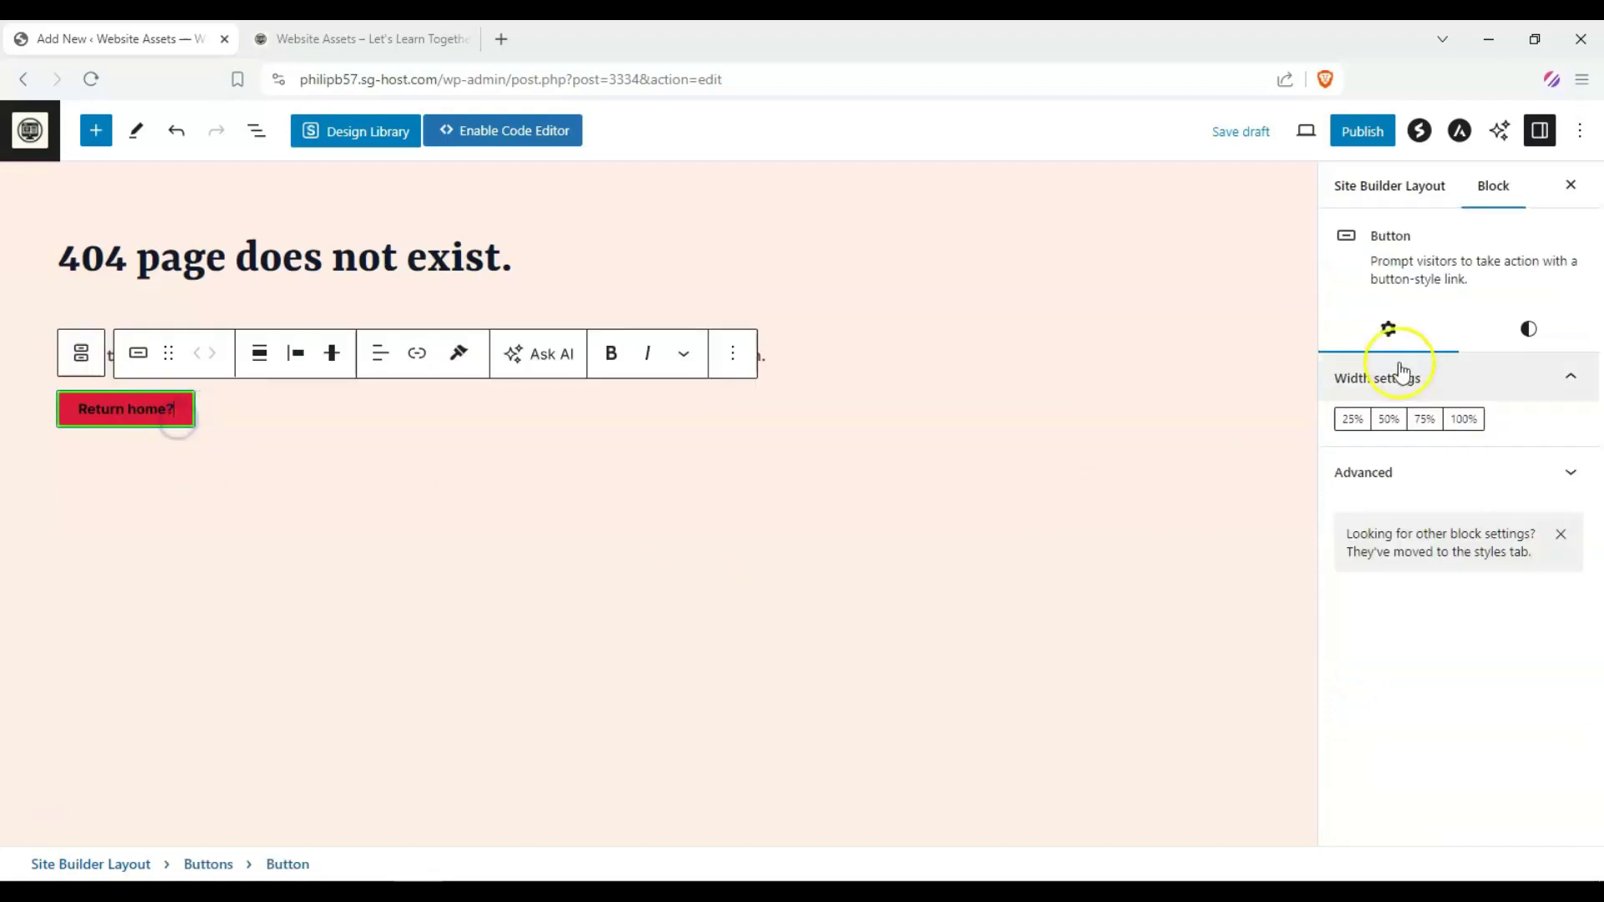
click(1578, 470)
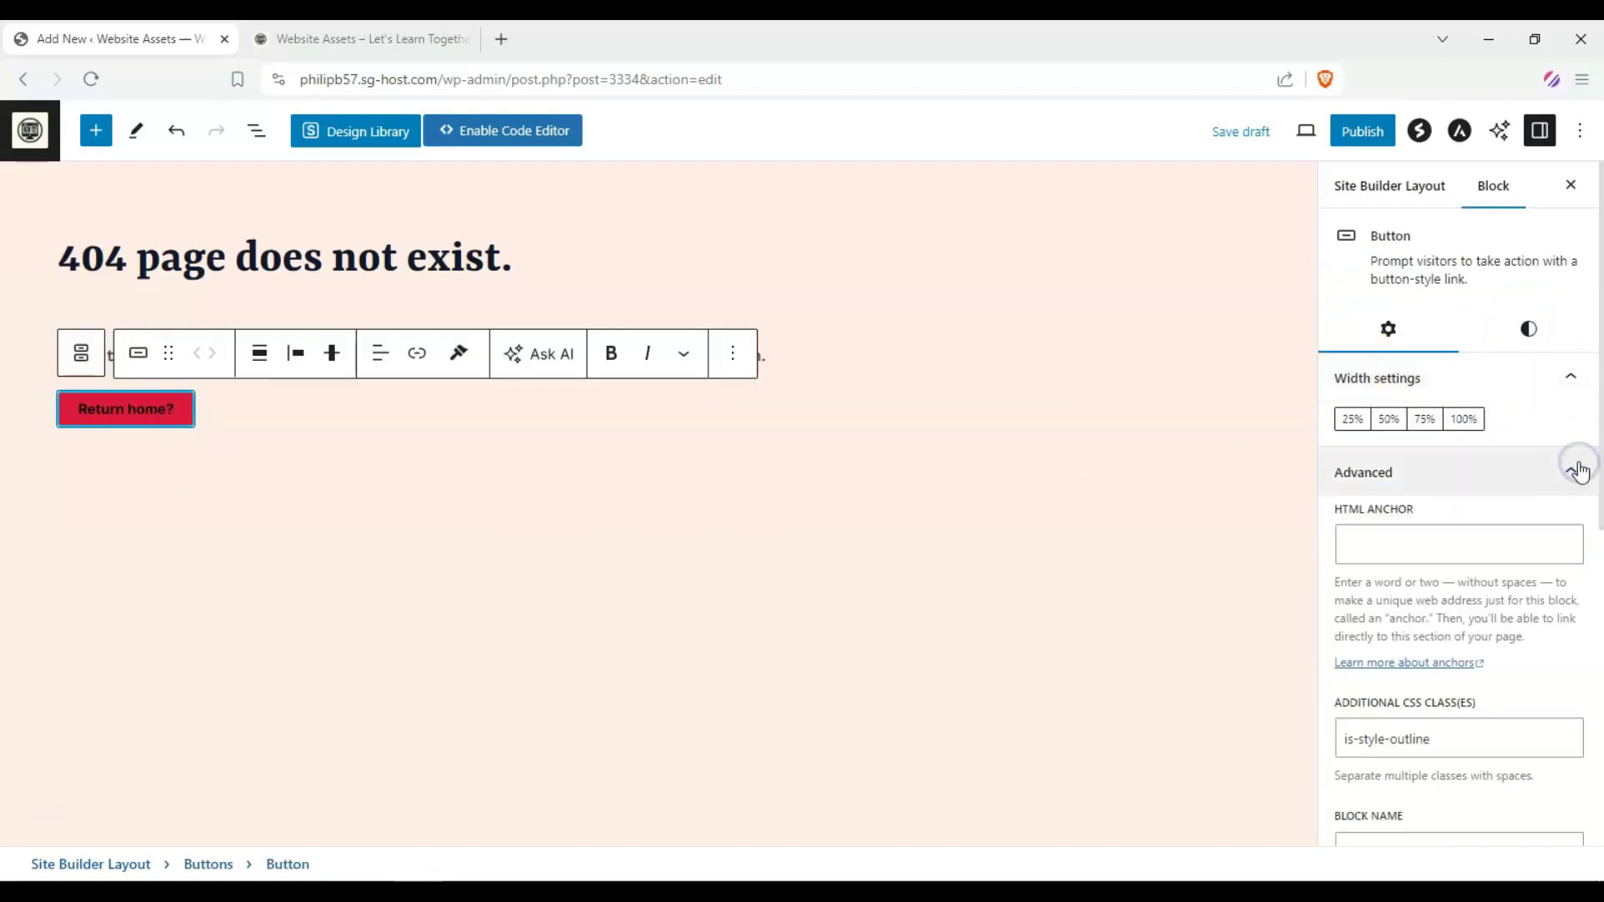
click(1577, 472)
click(1563, 384)
click(1563, 385)
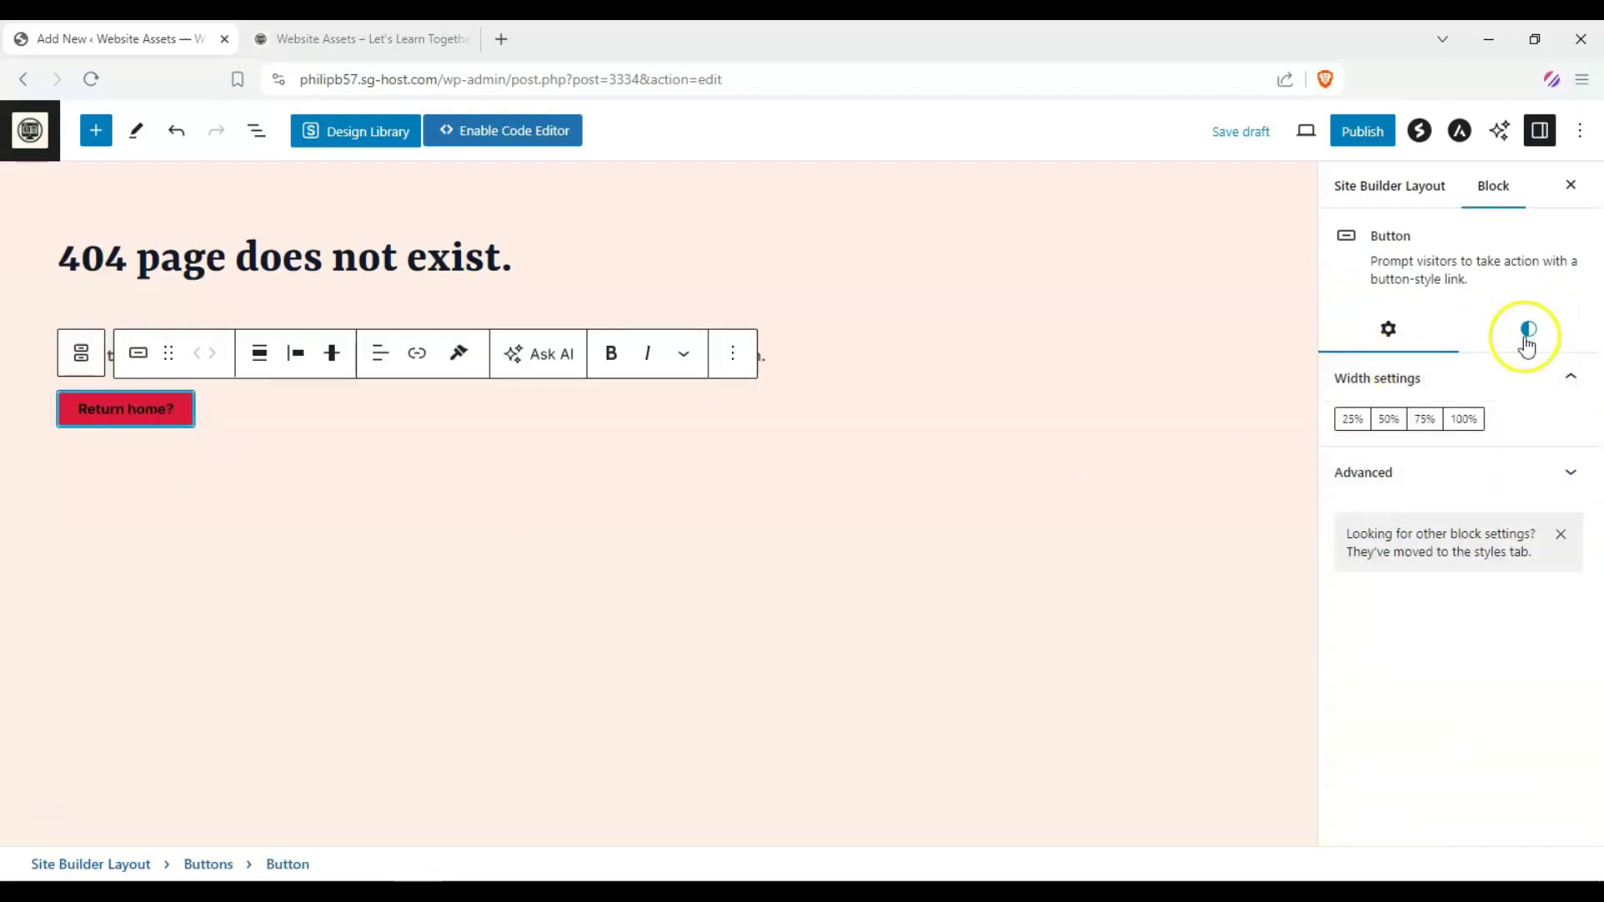
click(1527, 333)
click(1436, 343)
click(1463, 419)
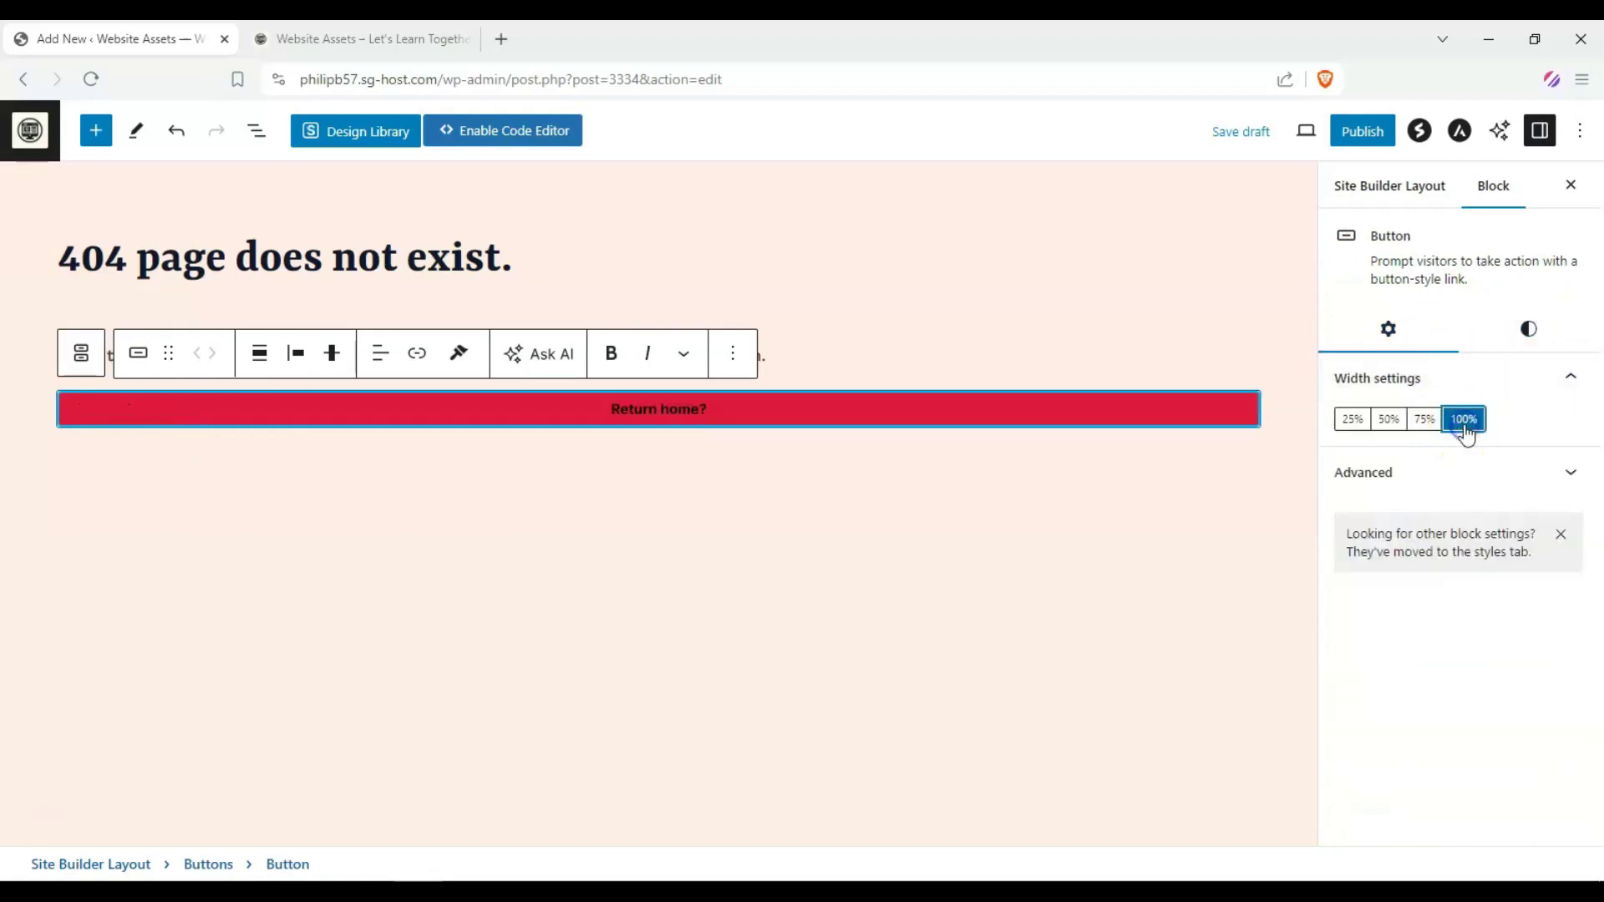
click(1424, 419)
click(1388, 419)
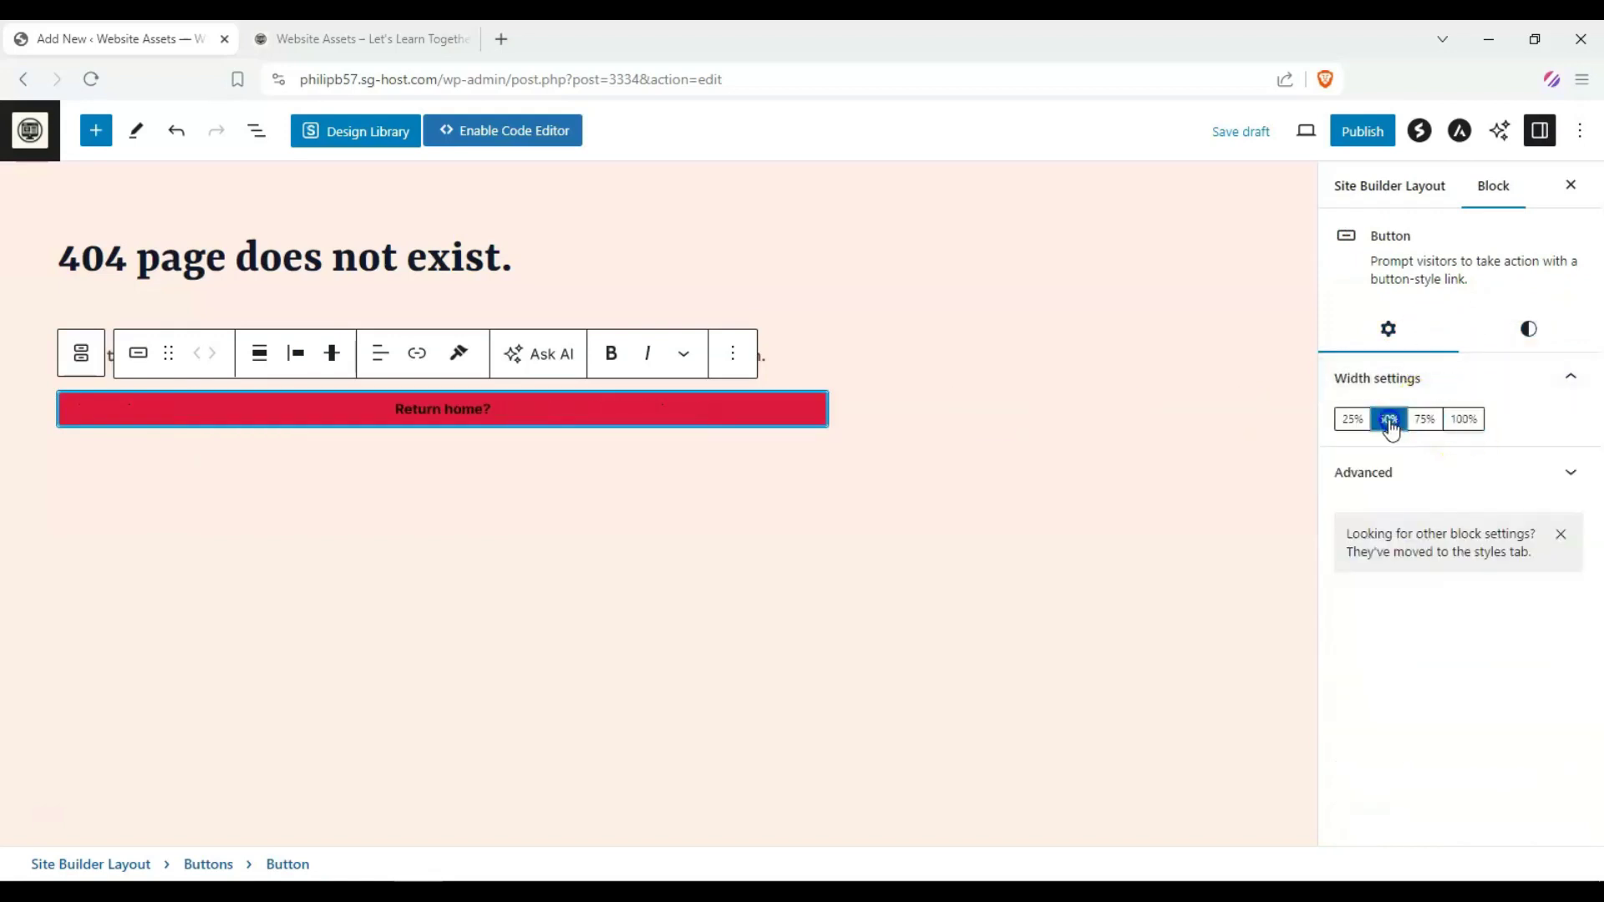
- Centre the button label text, justify the button centre and align it middle
click(380, 353)
click(453, 457)
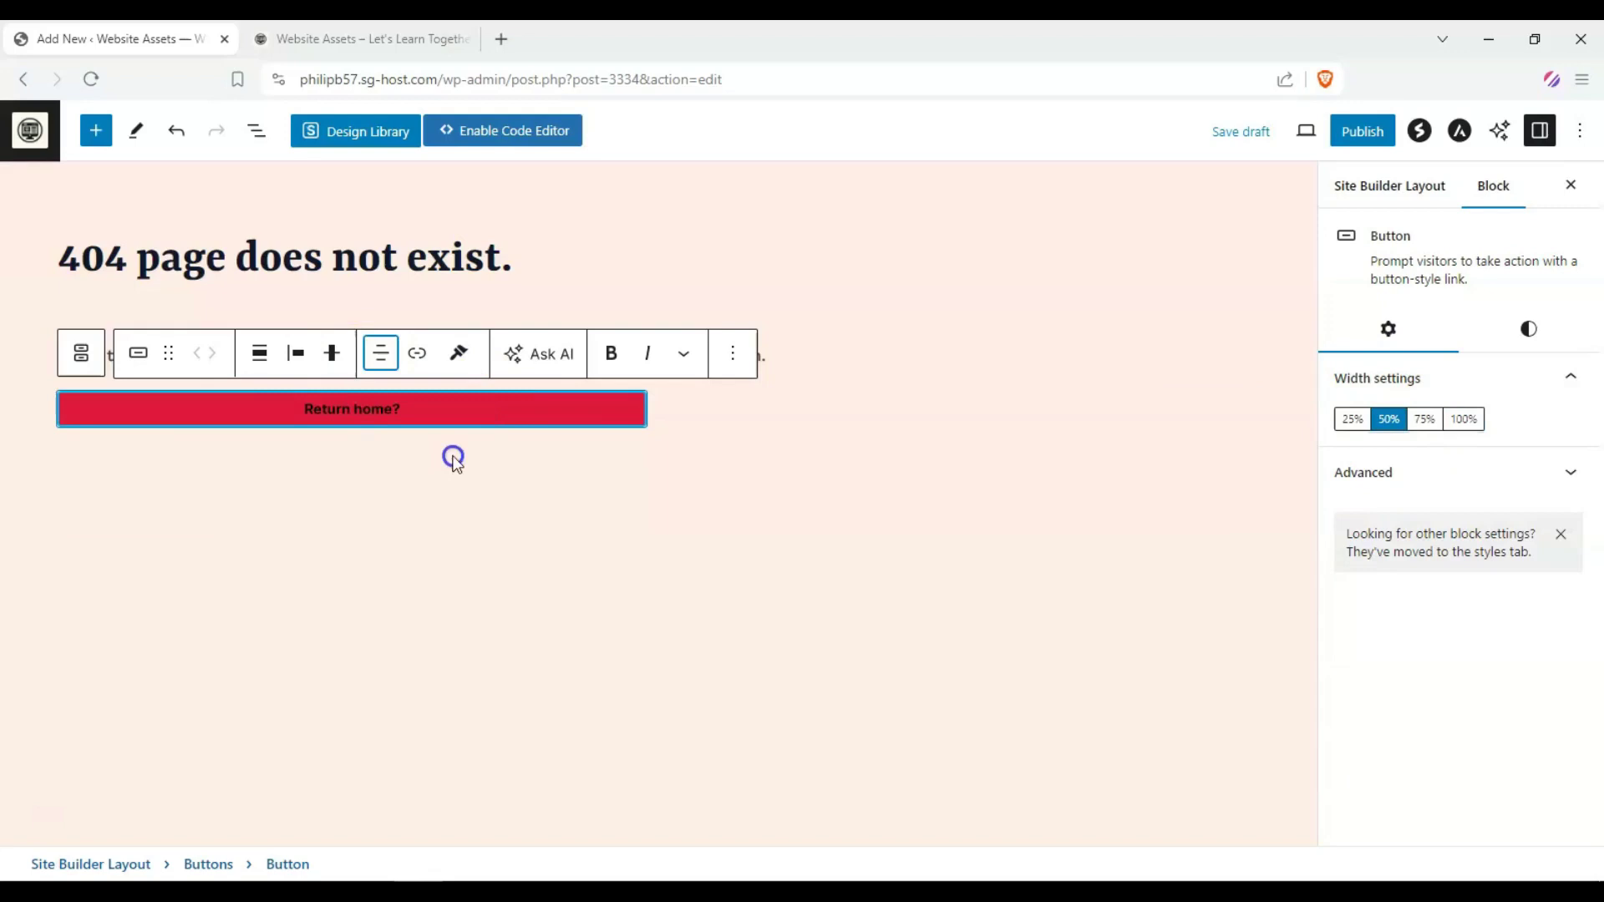
click(300, 361)
click(336, 454)
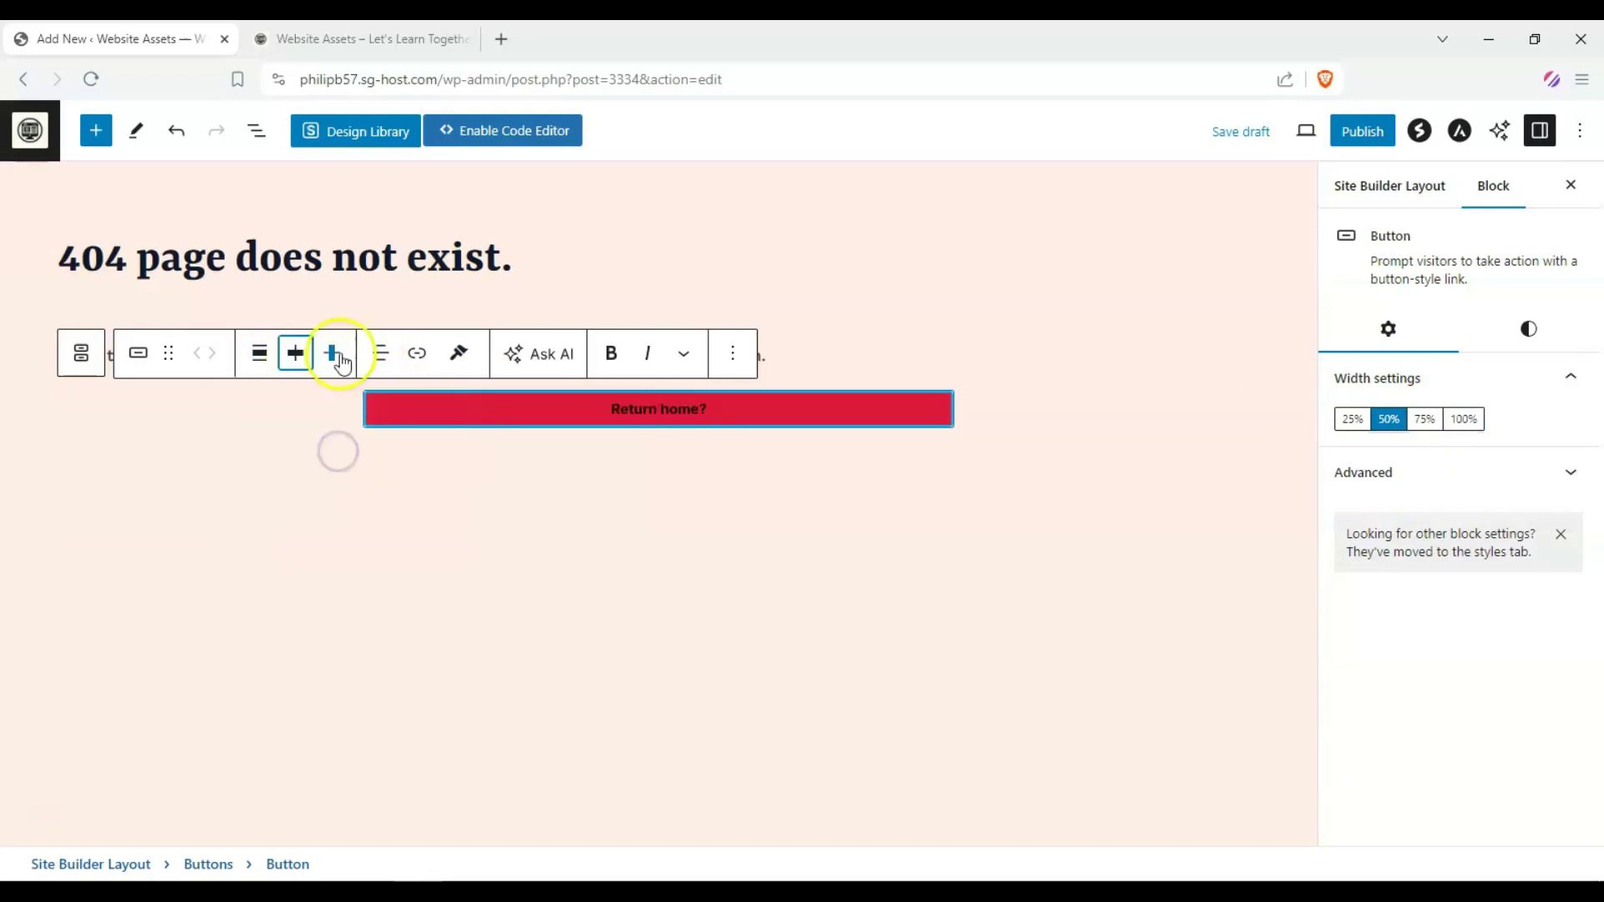
click(331, 352)
click(370, 458)
- Centre the text of the explanation paragraph
click(261, 444)
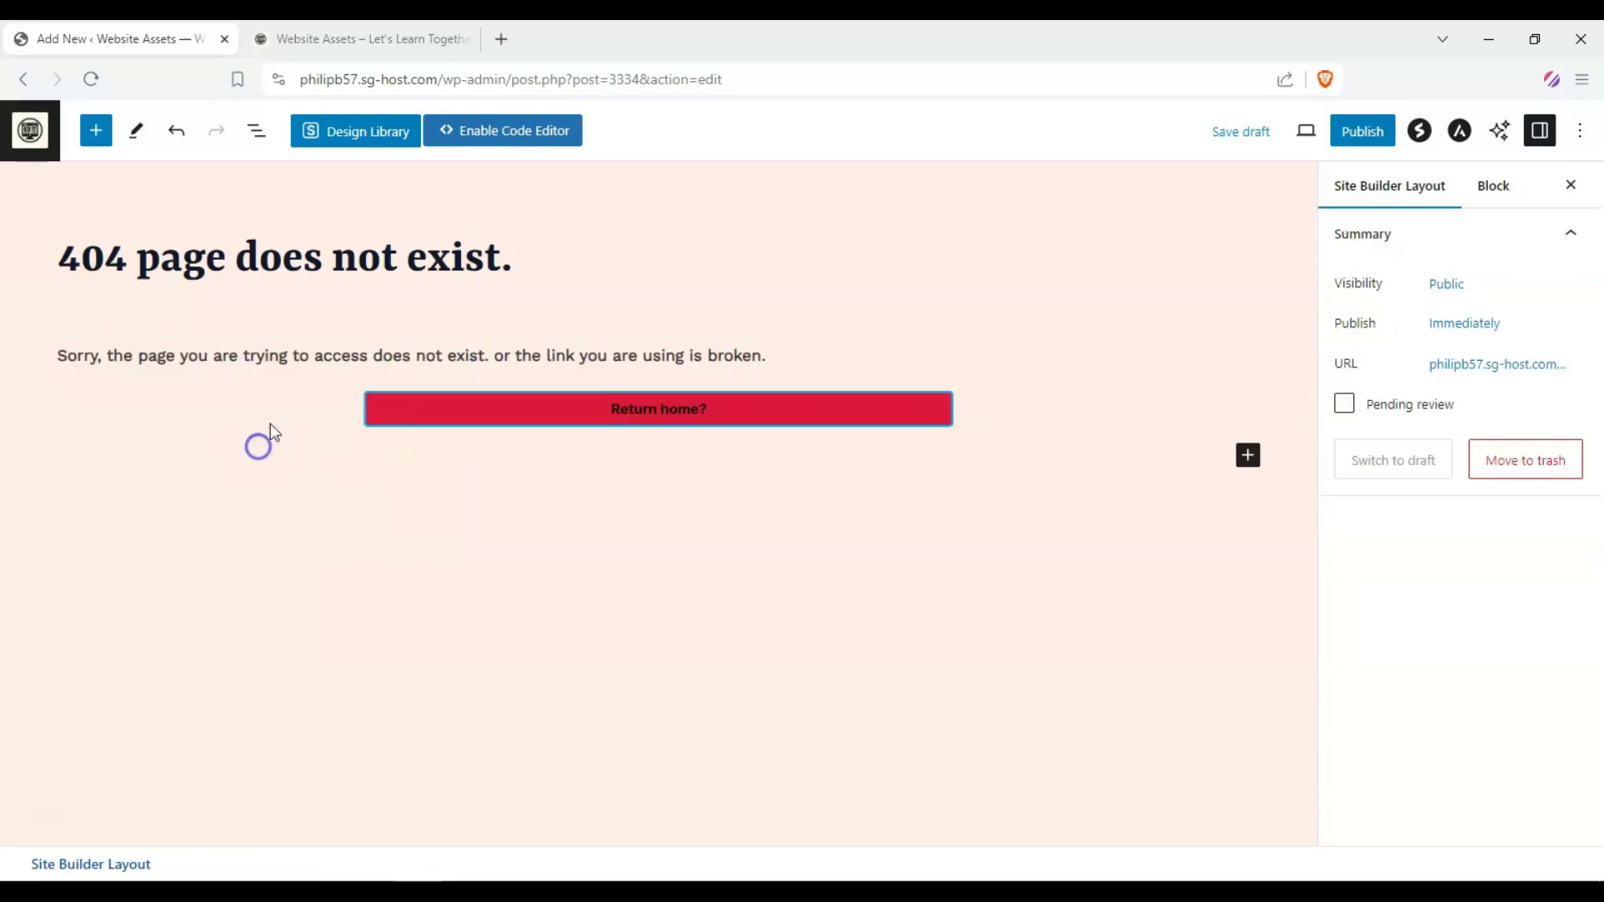
click(784, 357)
click(201, 311)
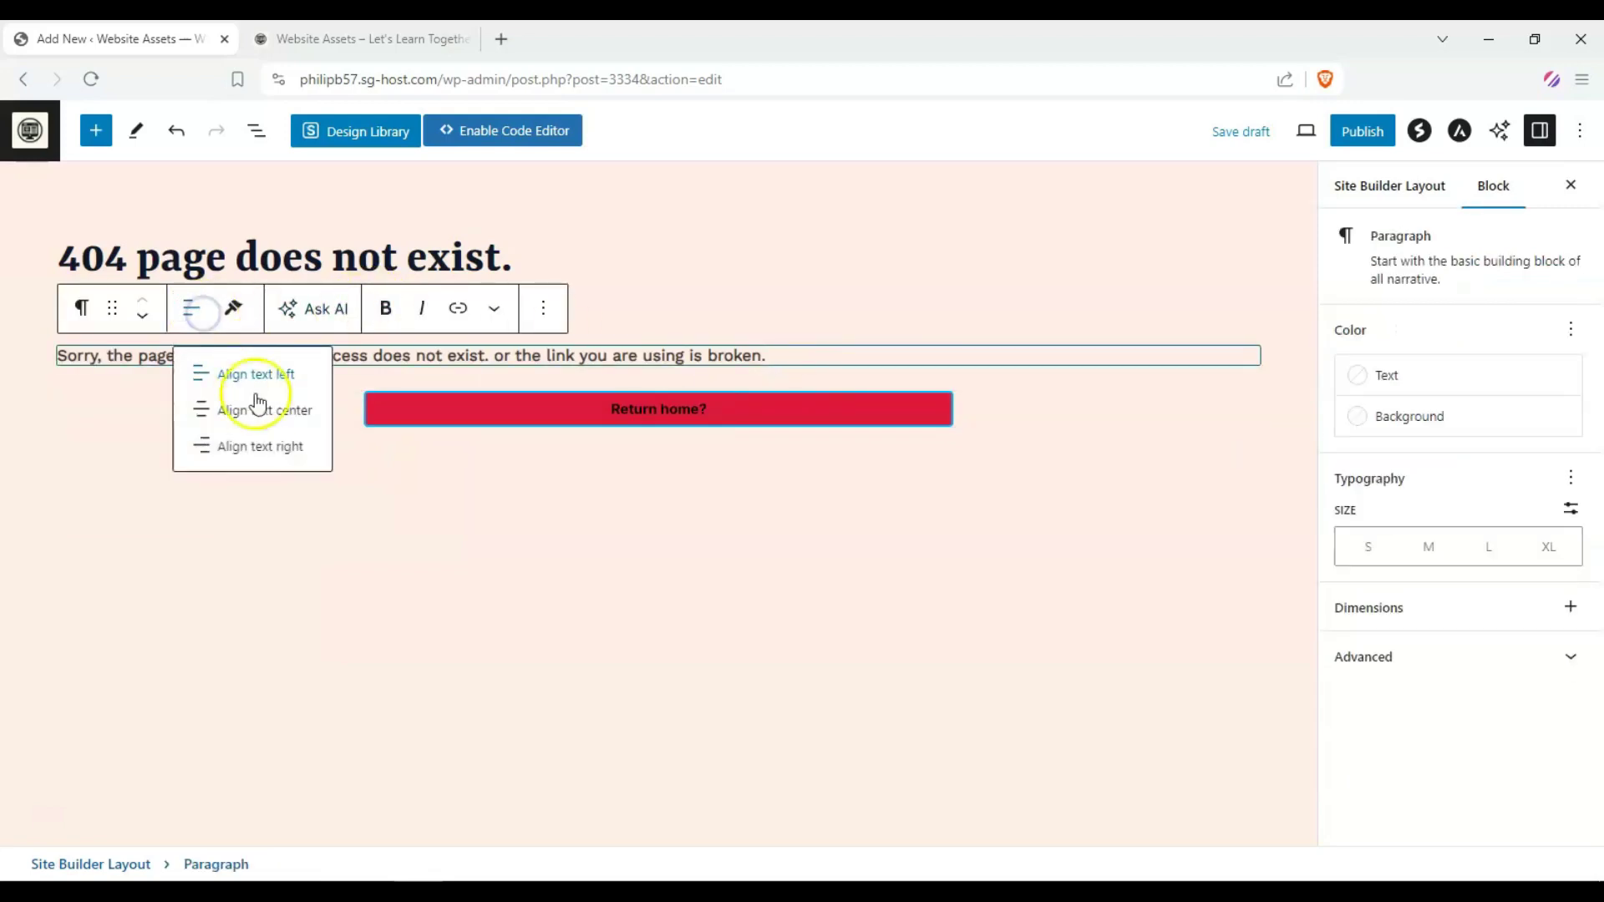
click(258, 406)
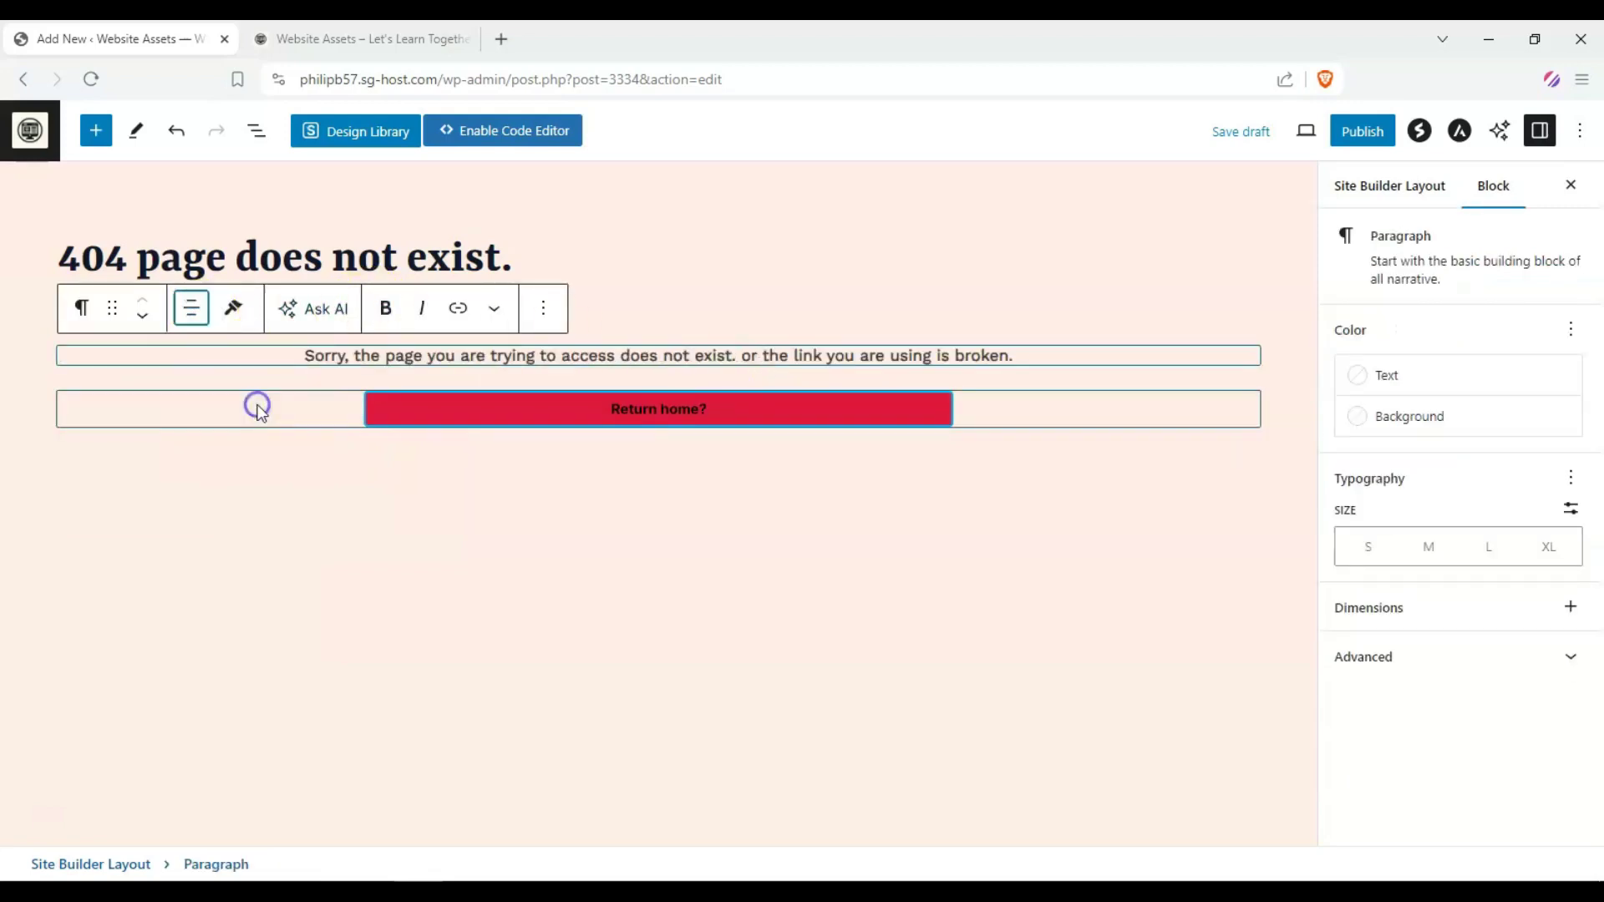
- Delete ' does not exist.' so the page title reads '404 page', then hide it
click(527, 263)
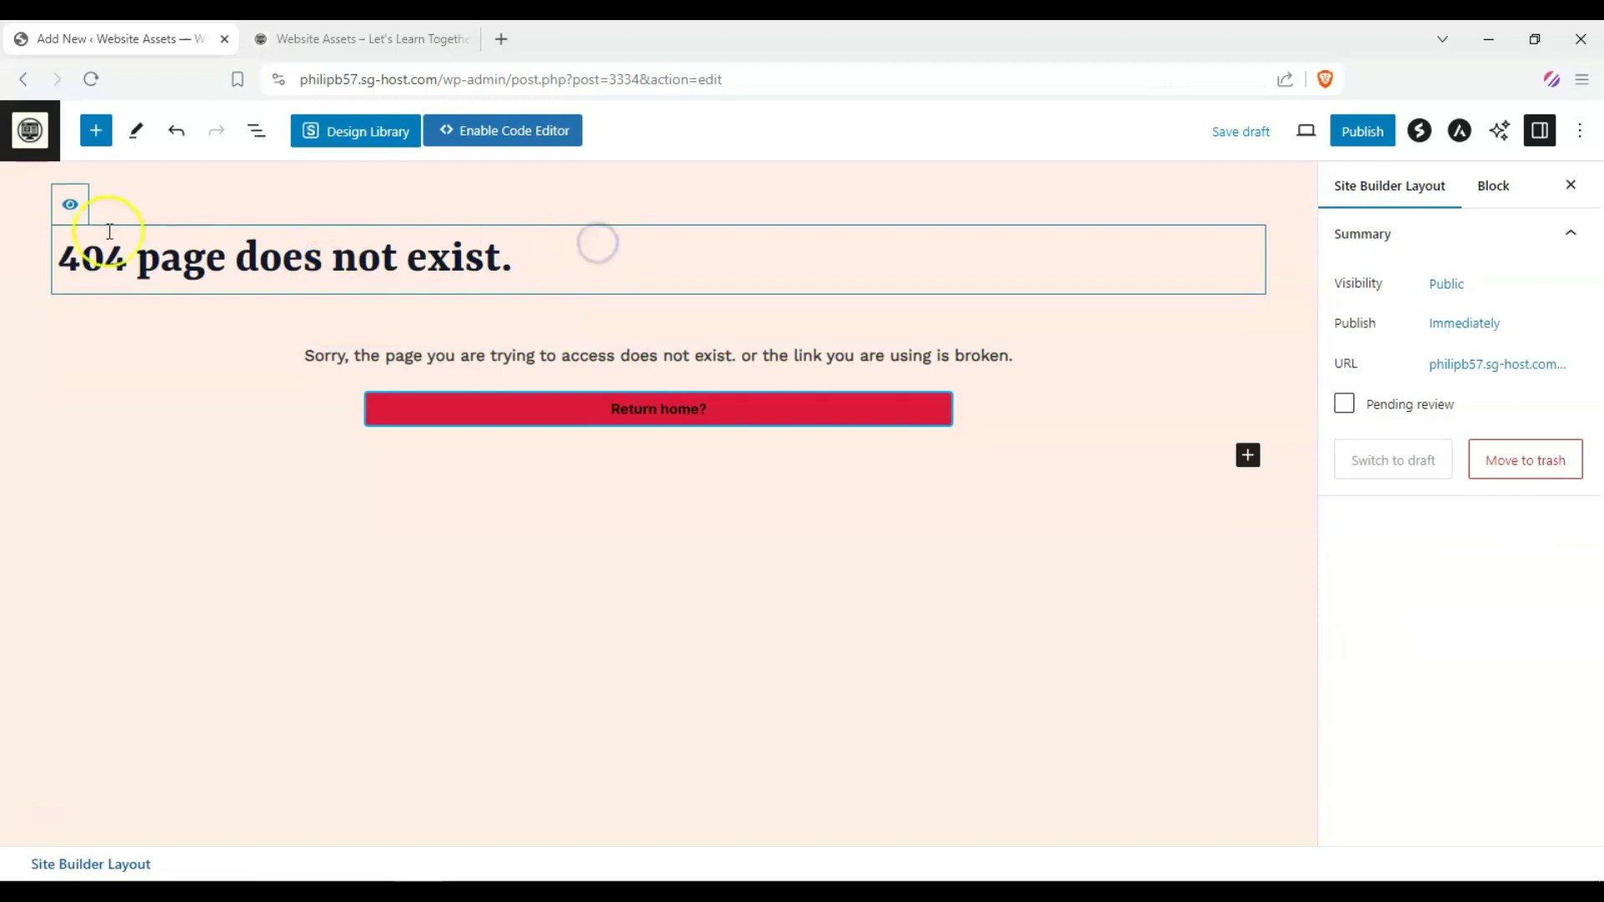
click(68, 205)
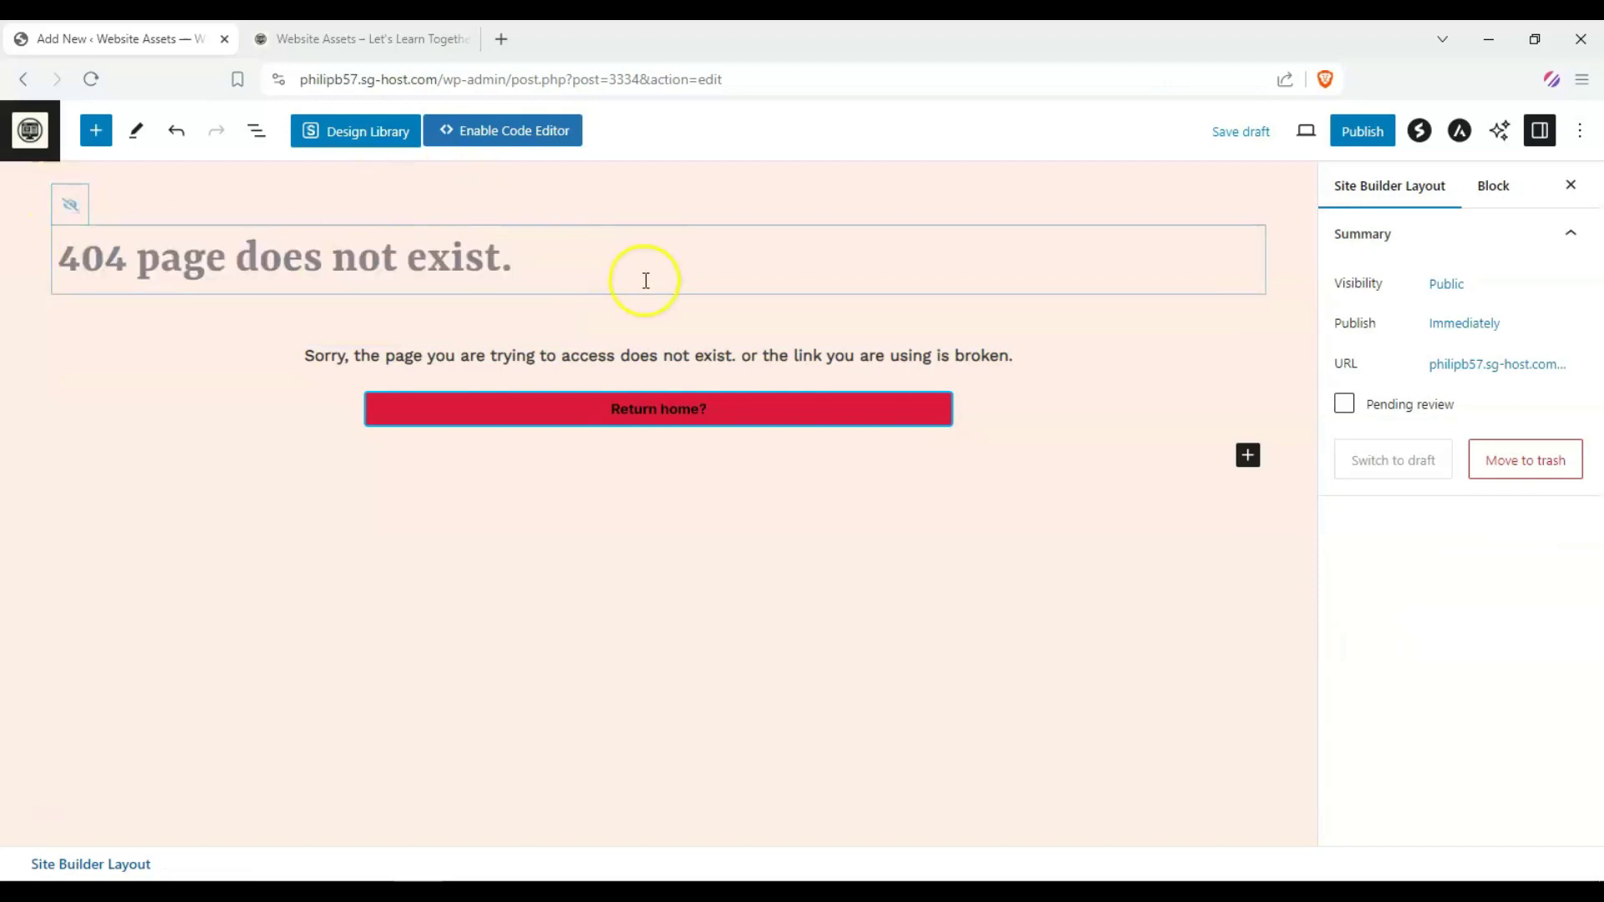
click(70, 205)
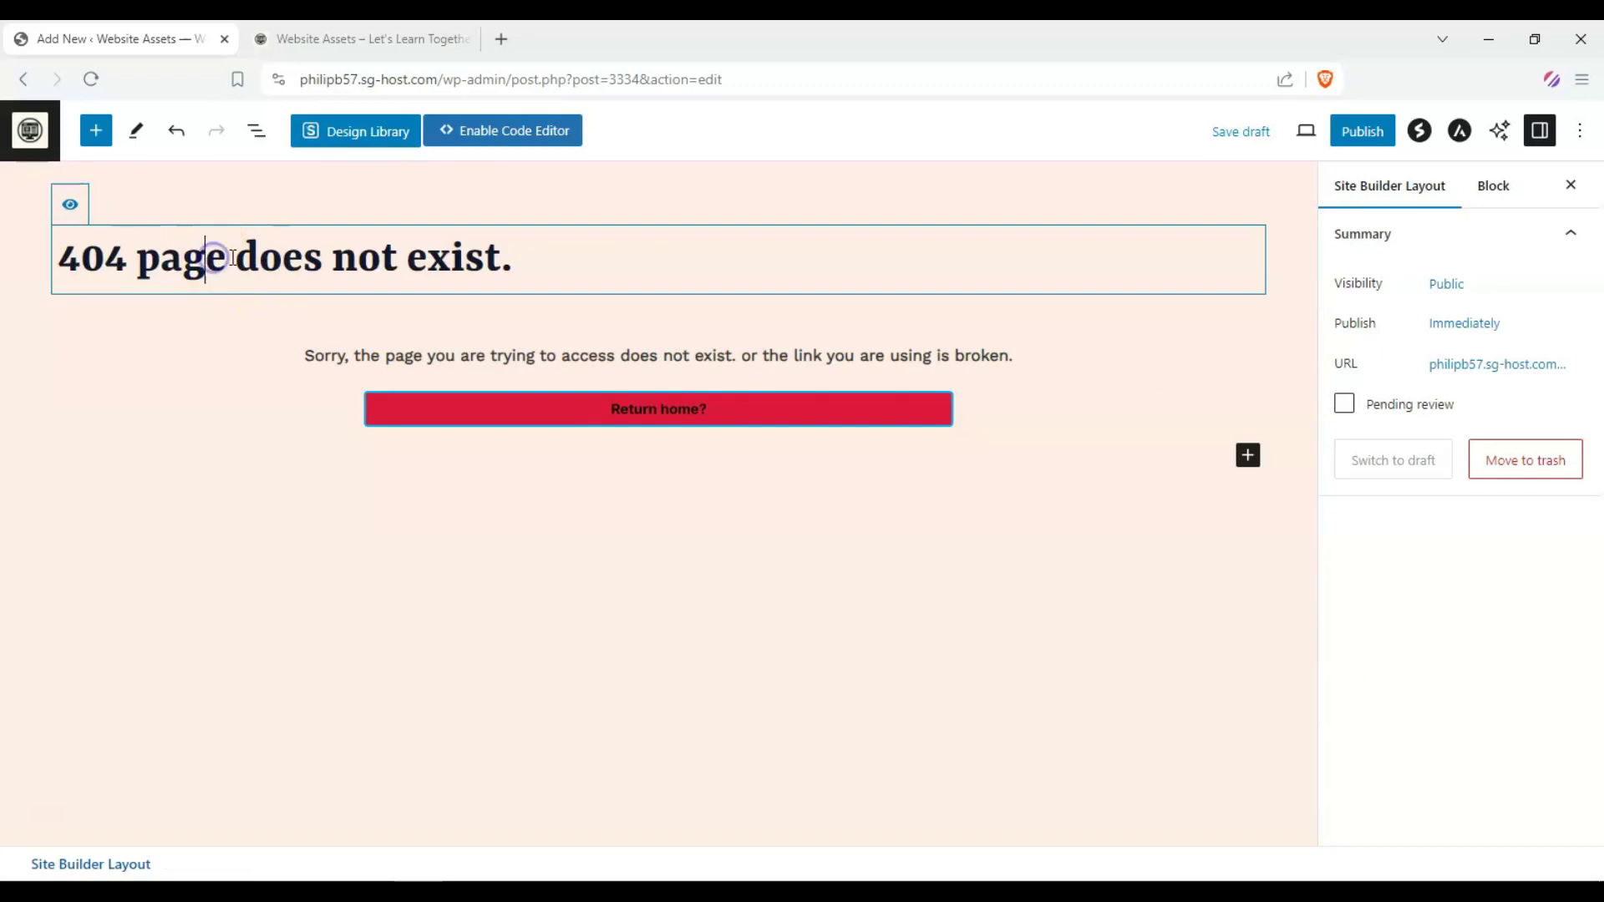
drag(351, 258, 519, 254)
click(72, 258)
triple_click(167, 257)
key(ctrl+c)
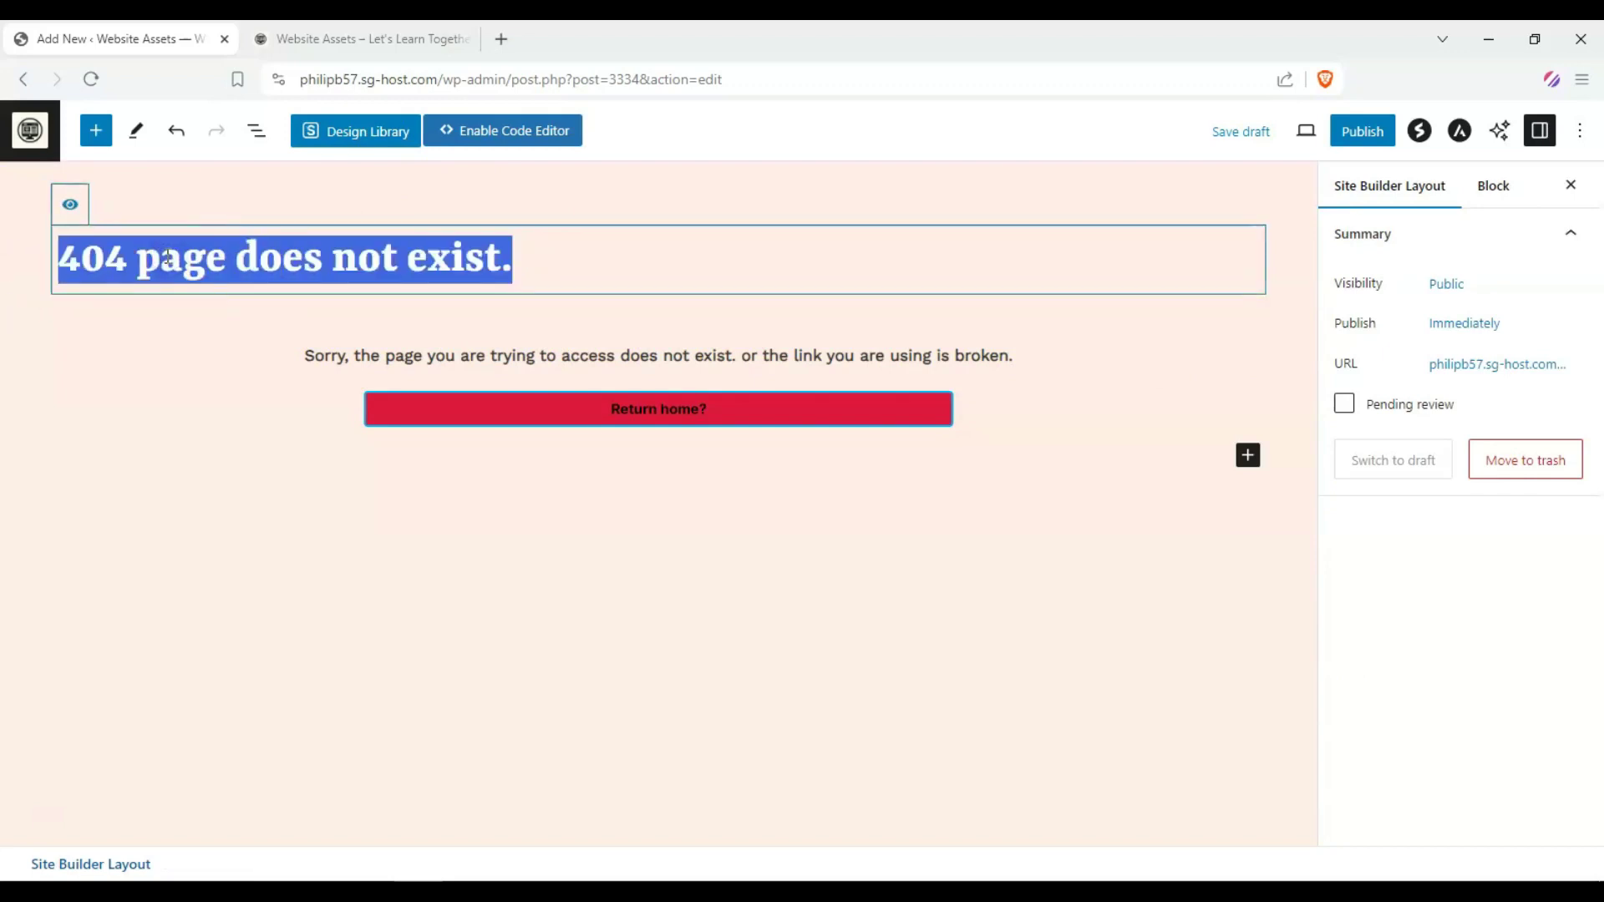
drag(224, 259, 779, 259)
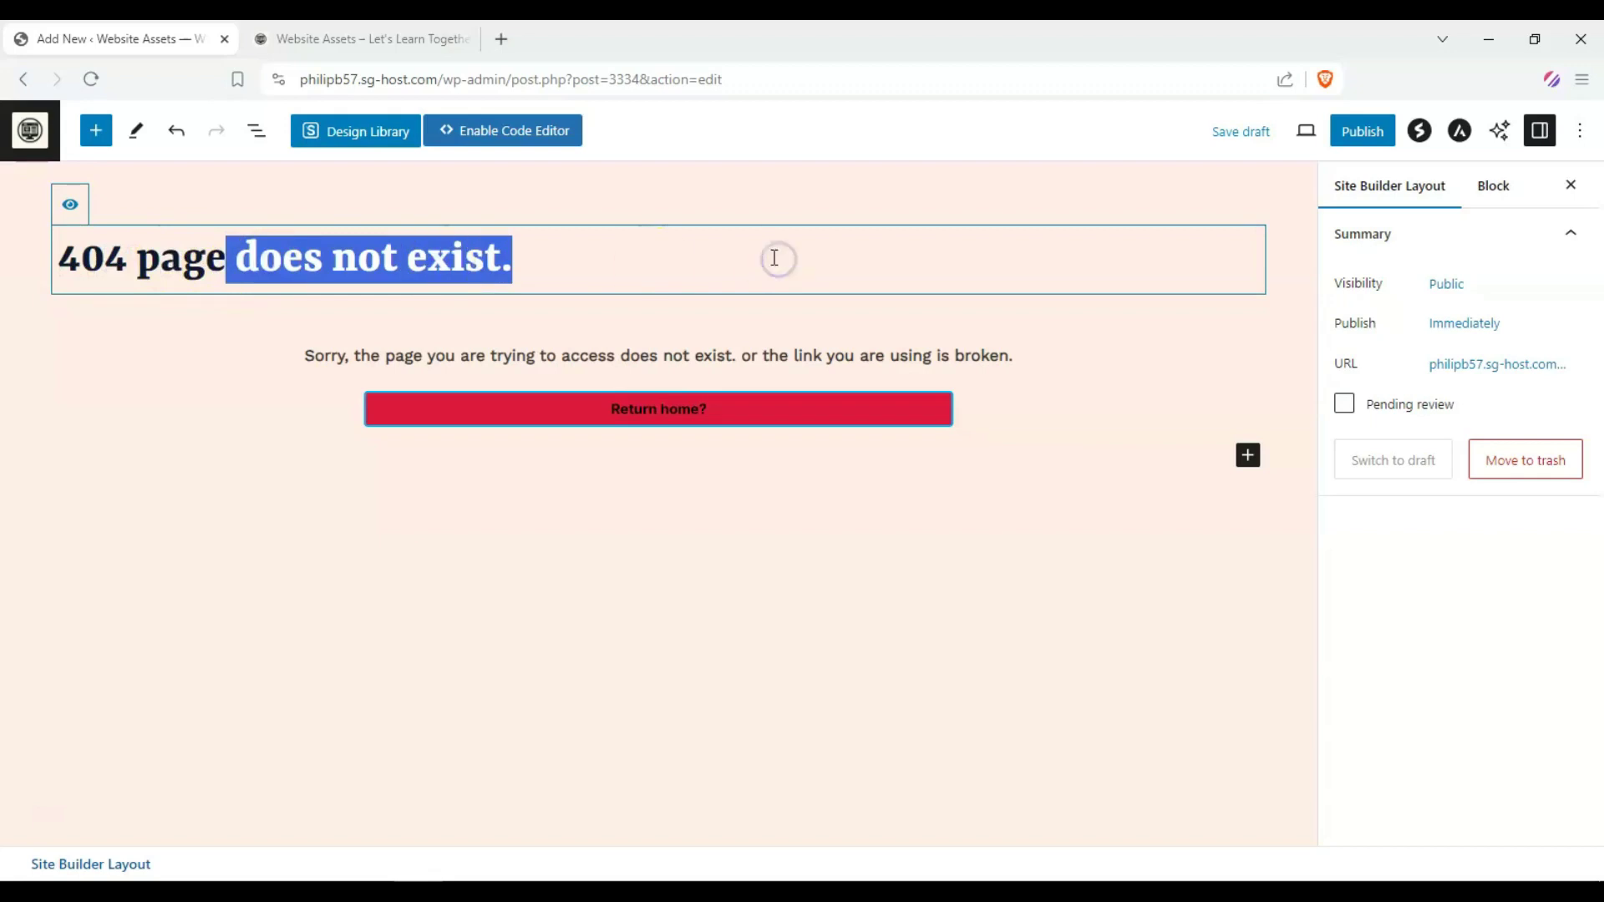
key(BackSpace)
click(72, 197)
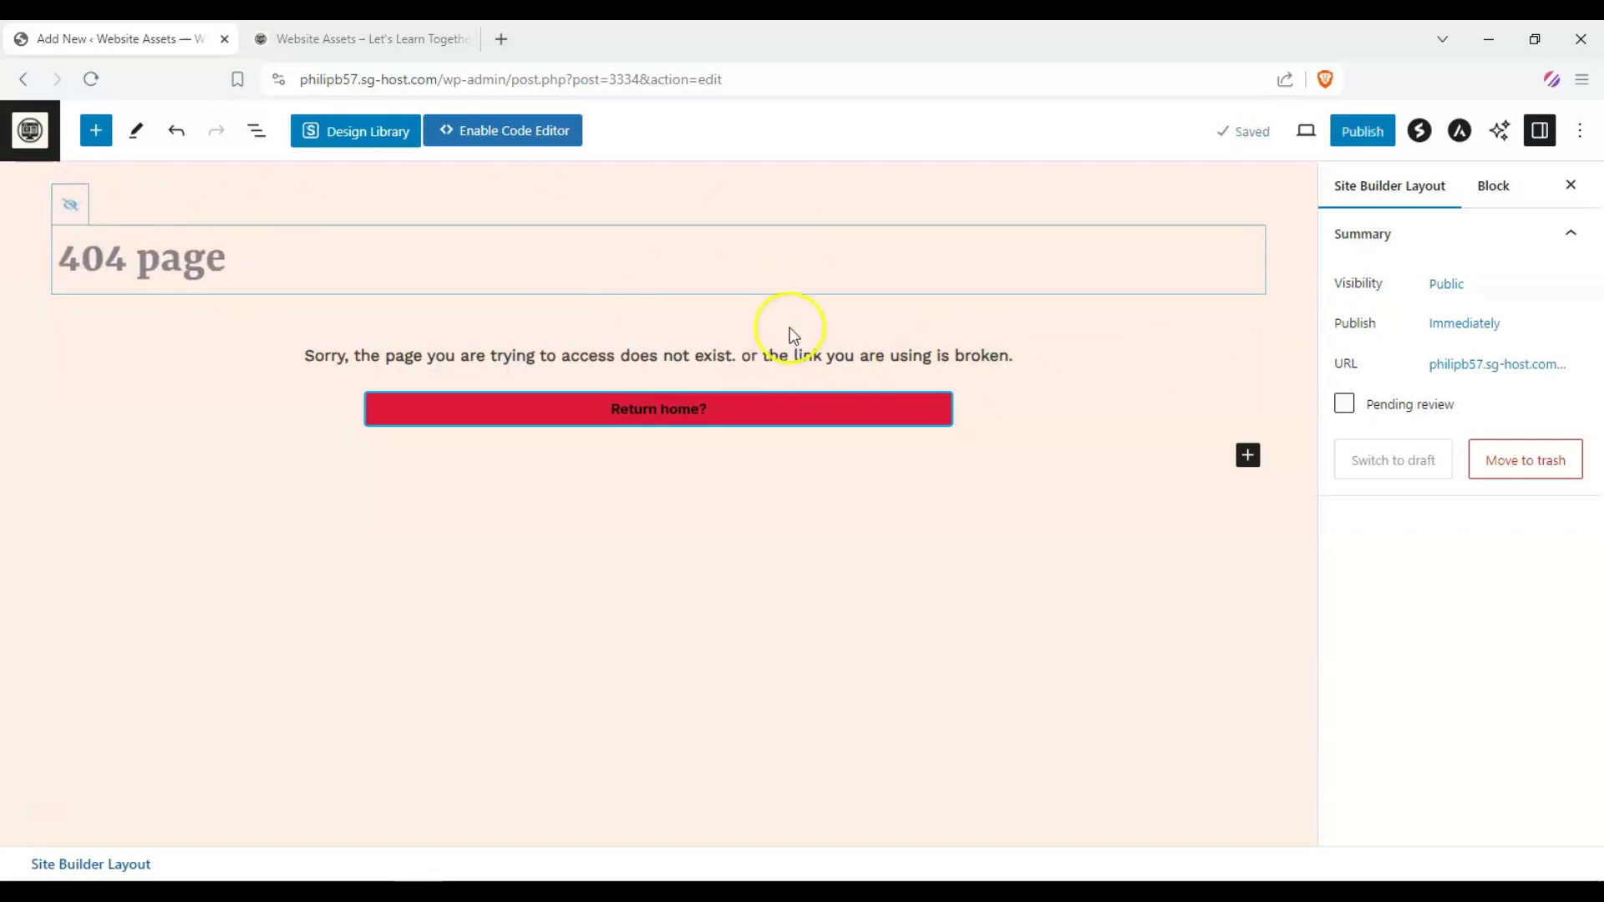
- Add a centred H1 heading '404 page does not exist.' above the explanation paragraph
click(1247, 455)
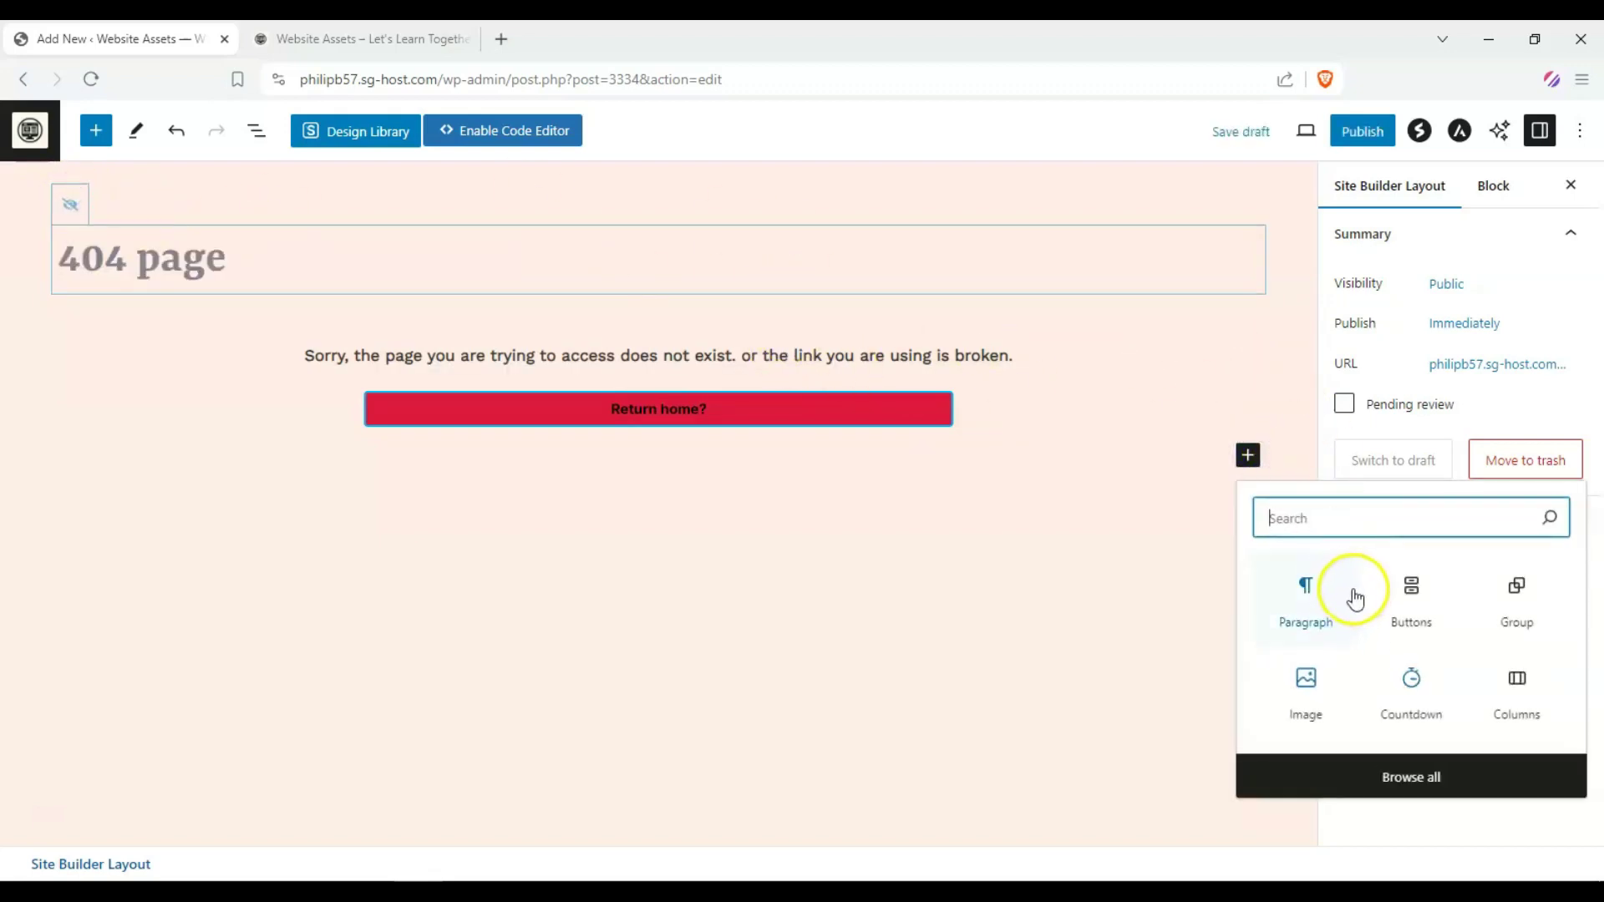
text(head)
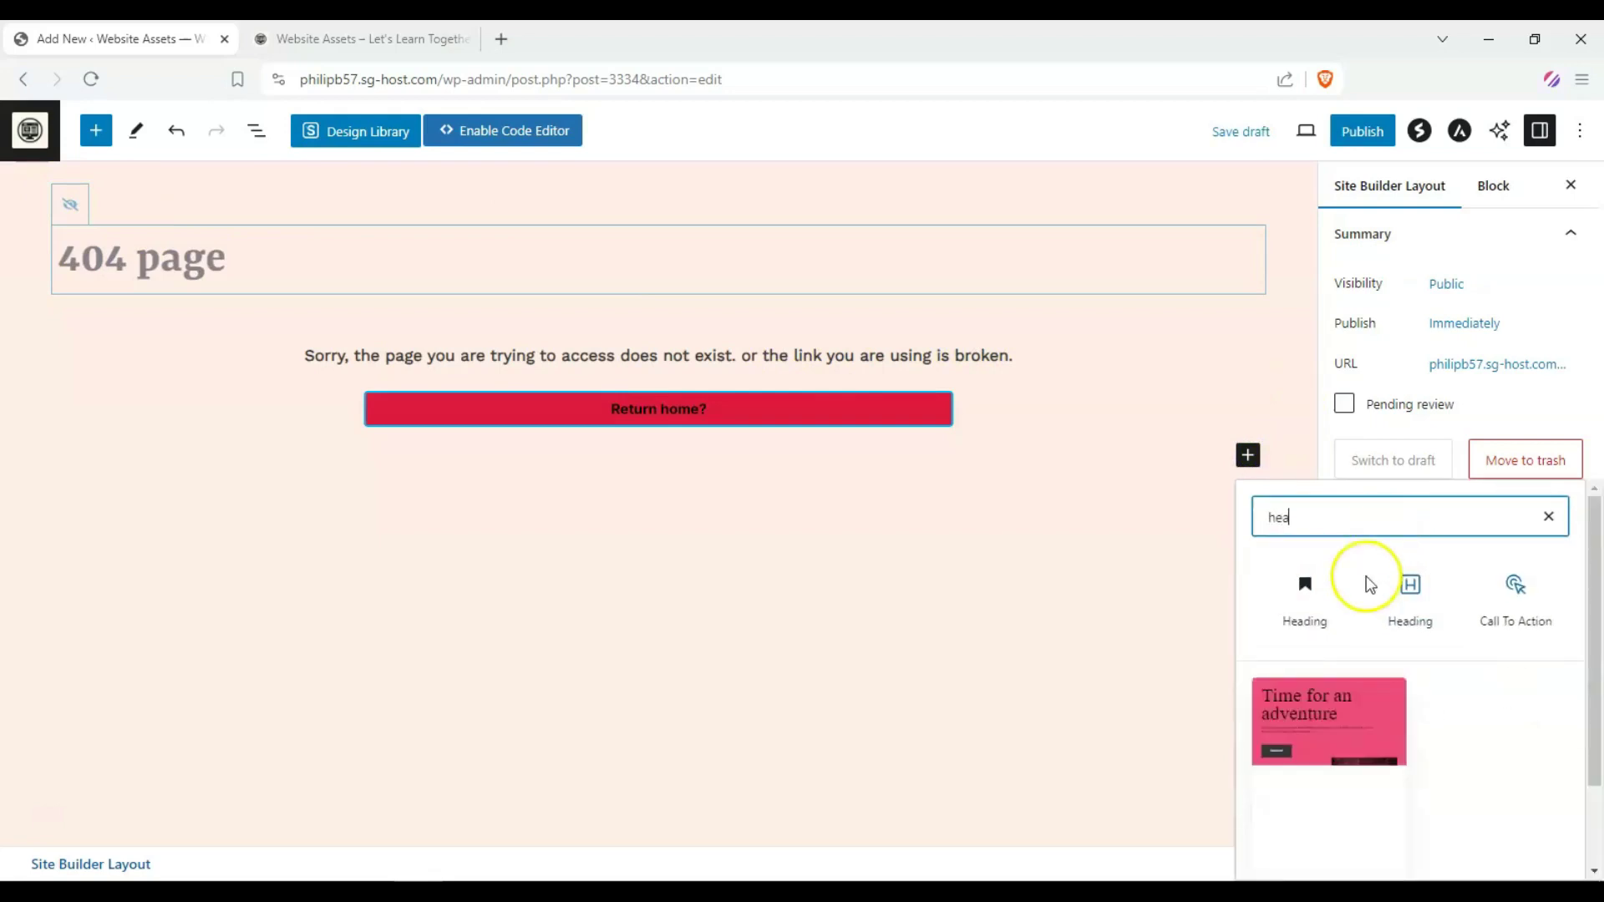
click(1331, 601)
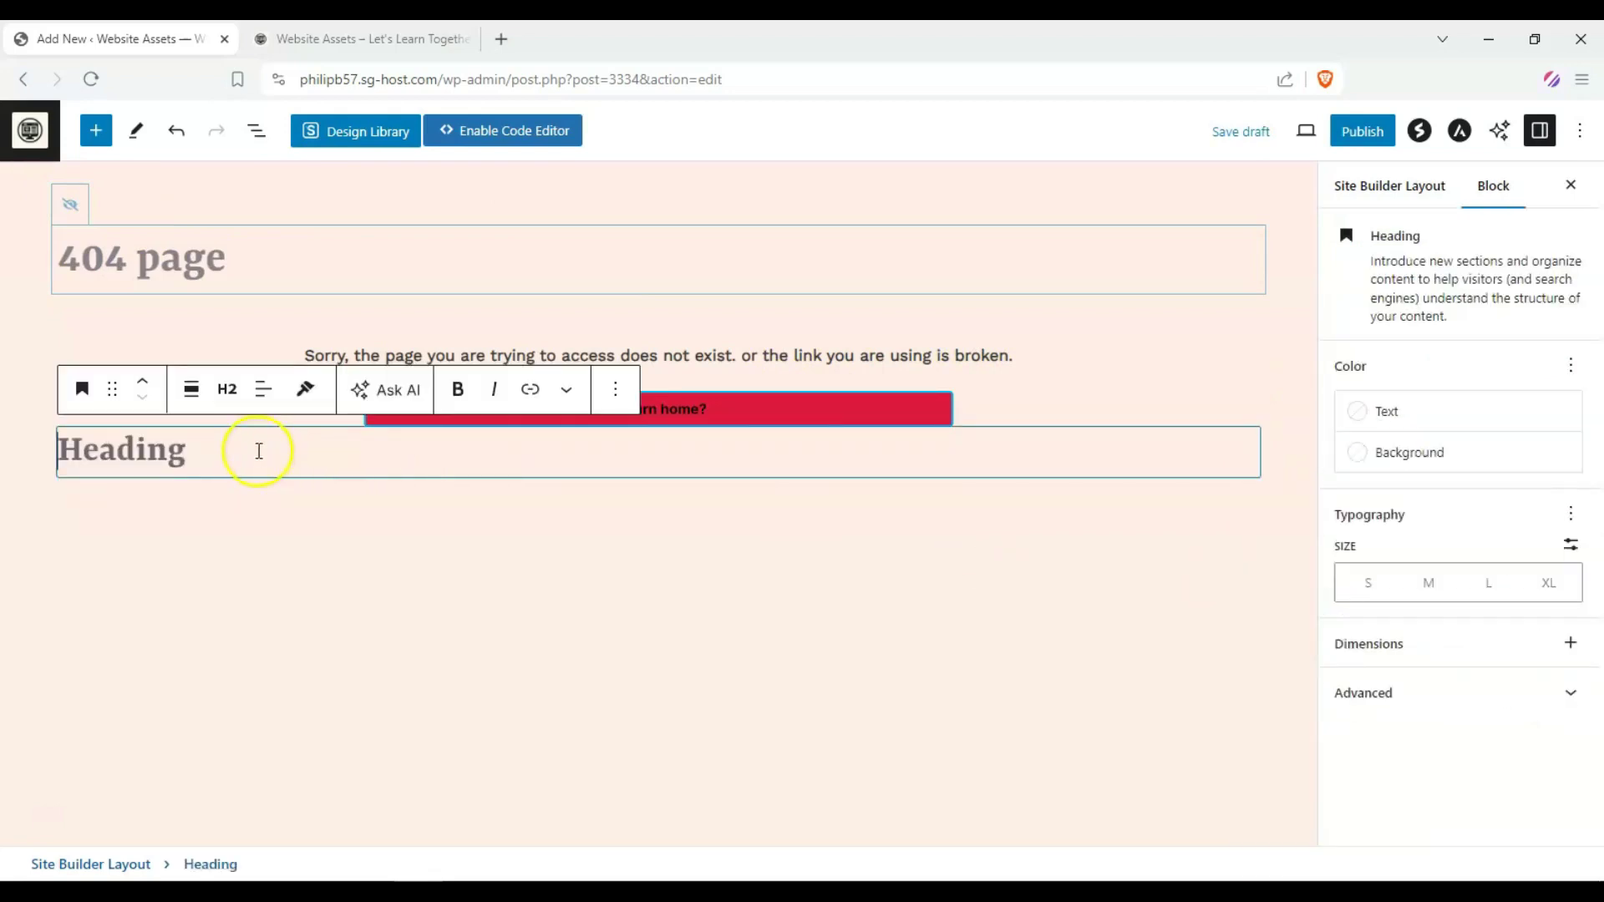
key(ctrl+v)
click(233, 404)
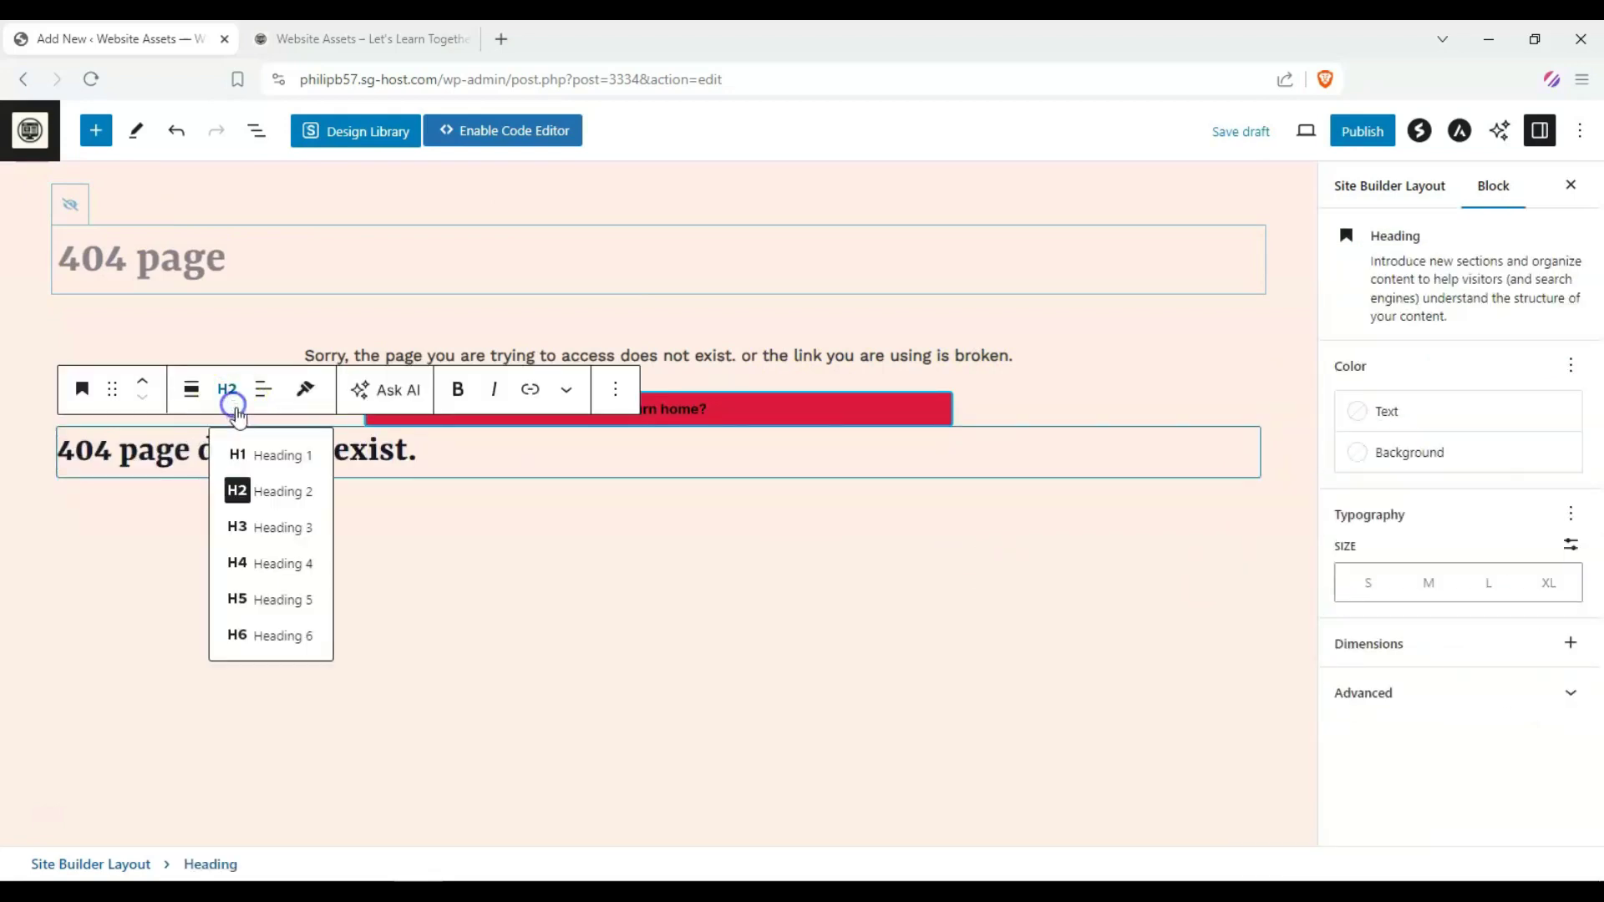
click(239, 457)
click(265, 389)
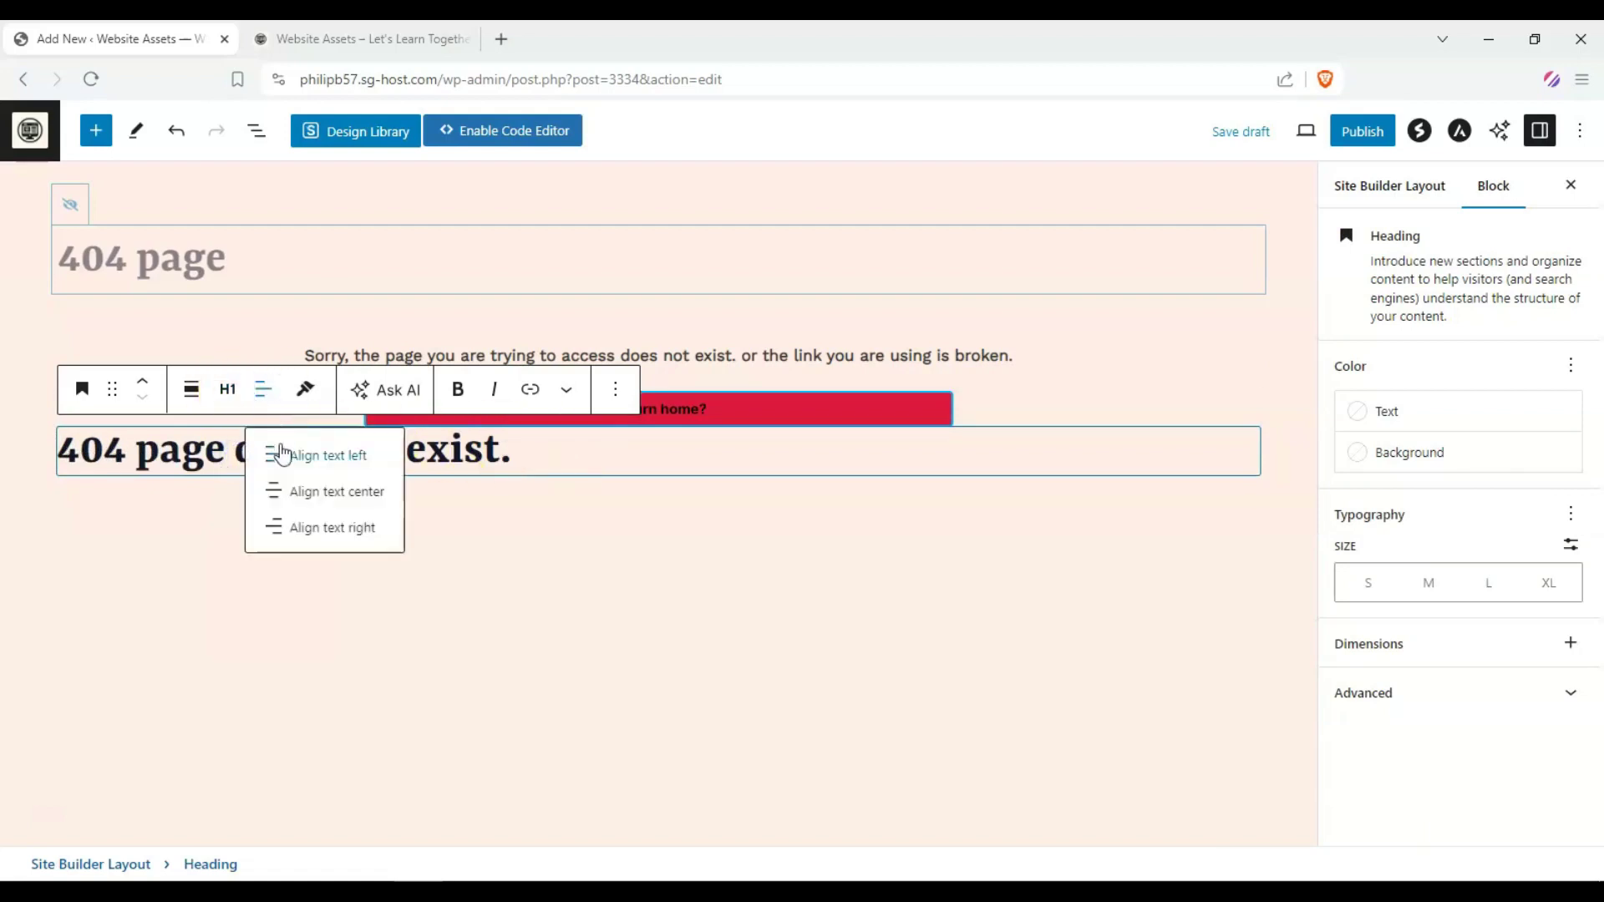
click(301, 486)
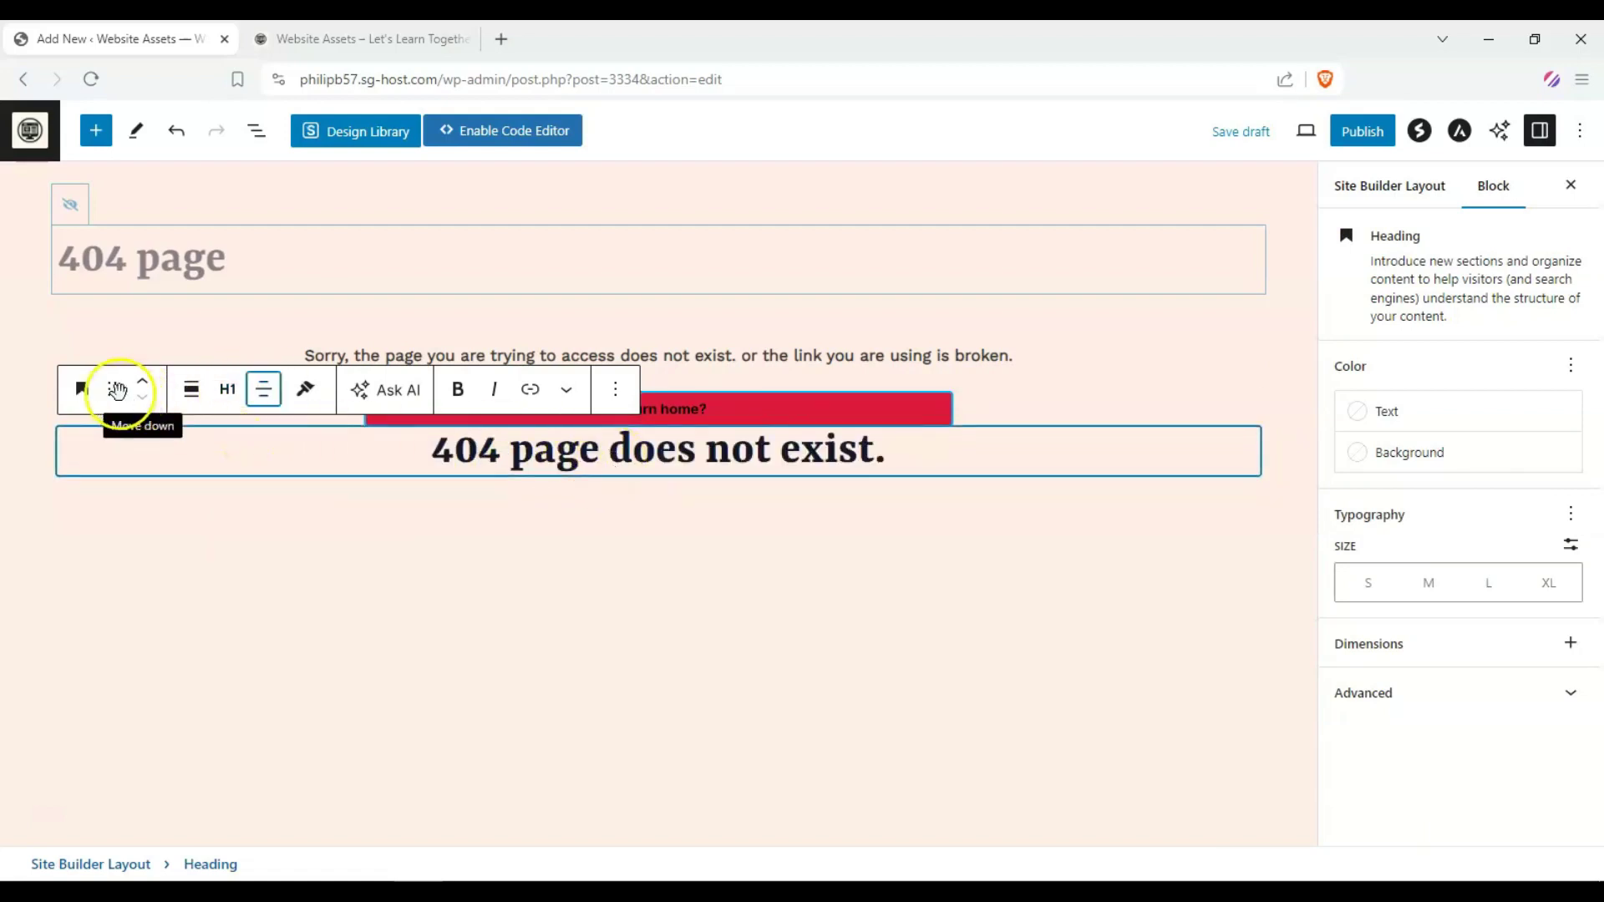
drag(112, 389, 198, 324)
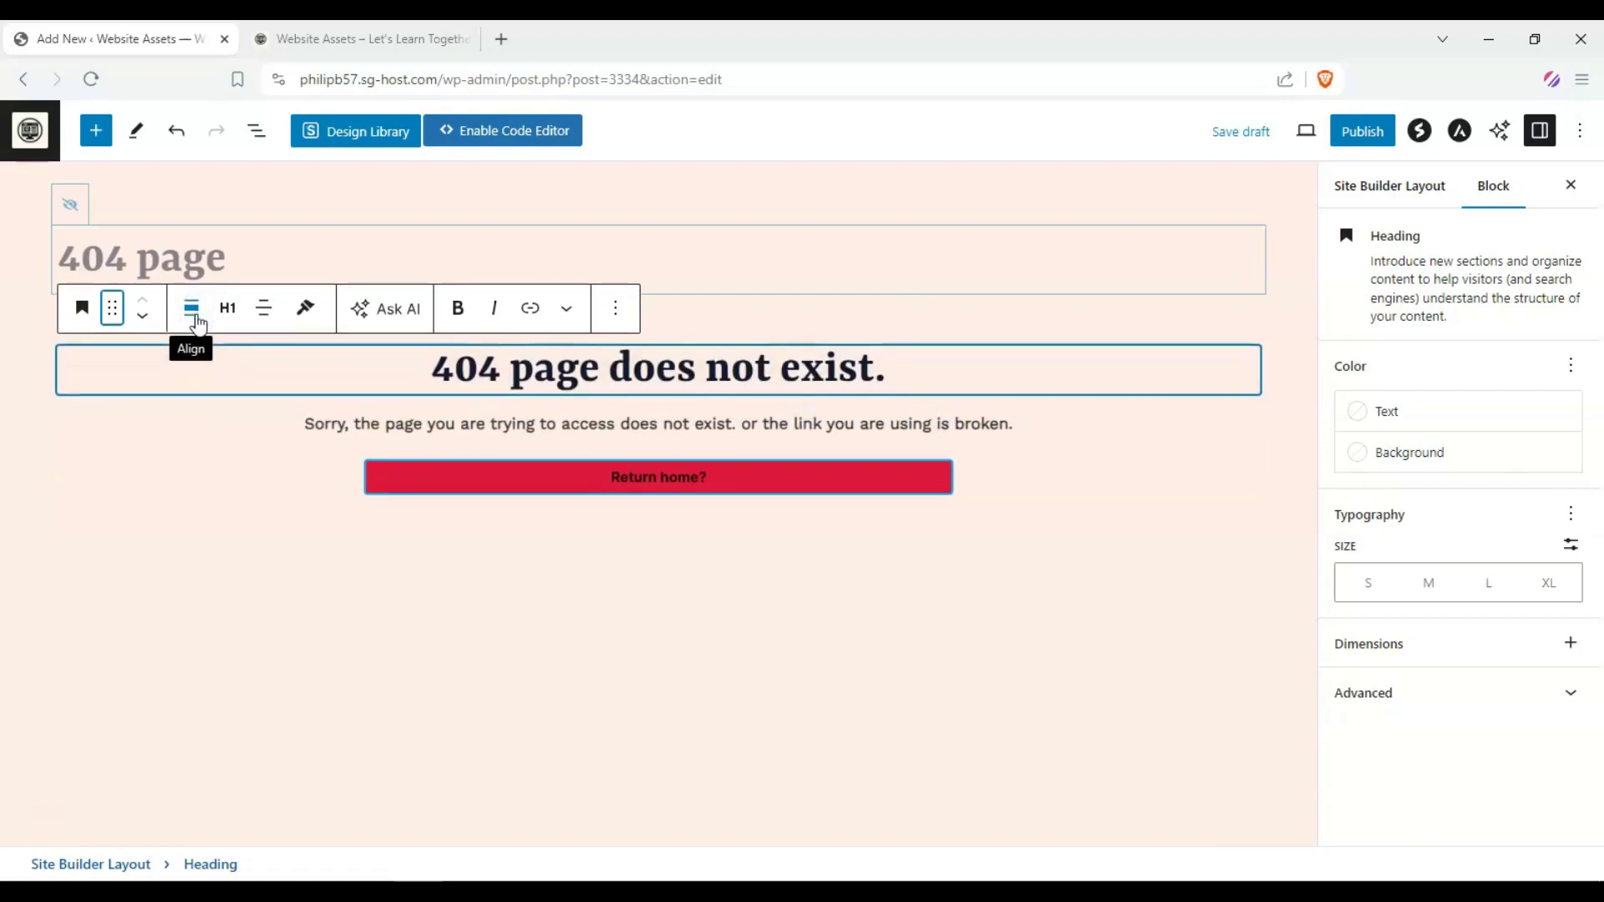
click(849, 615)
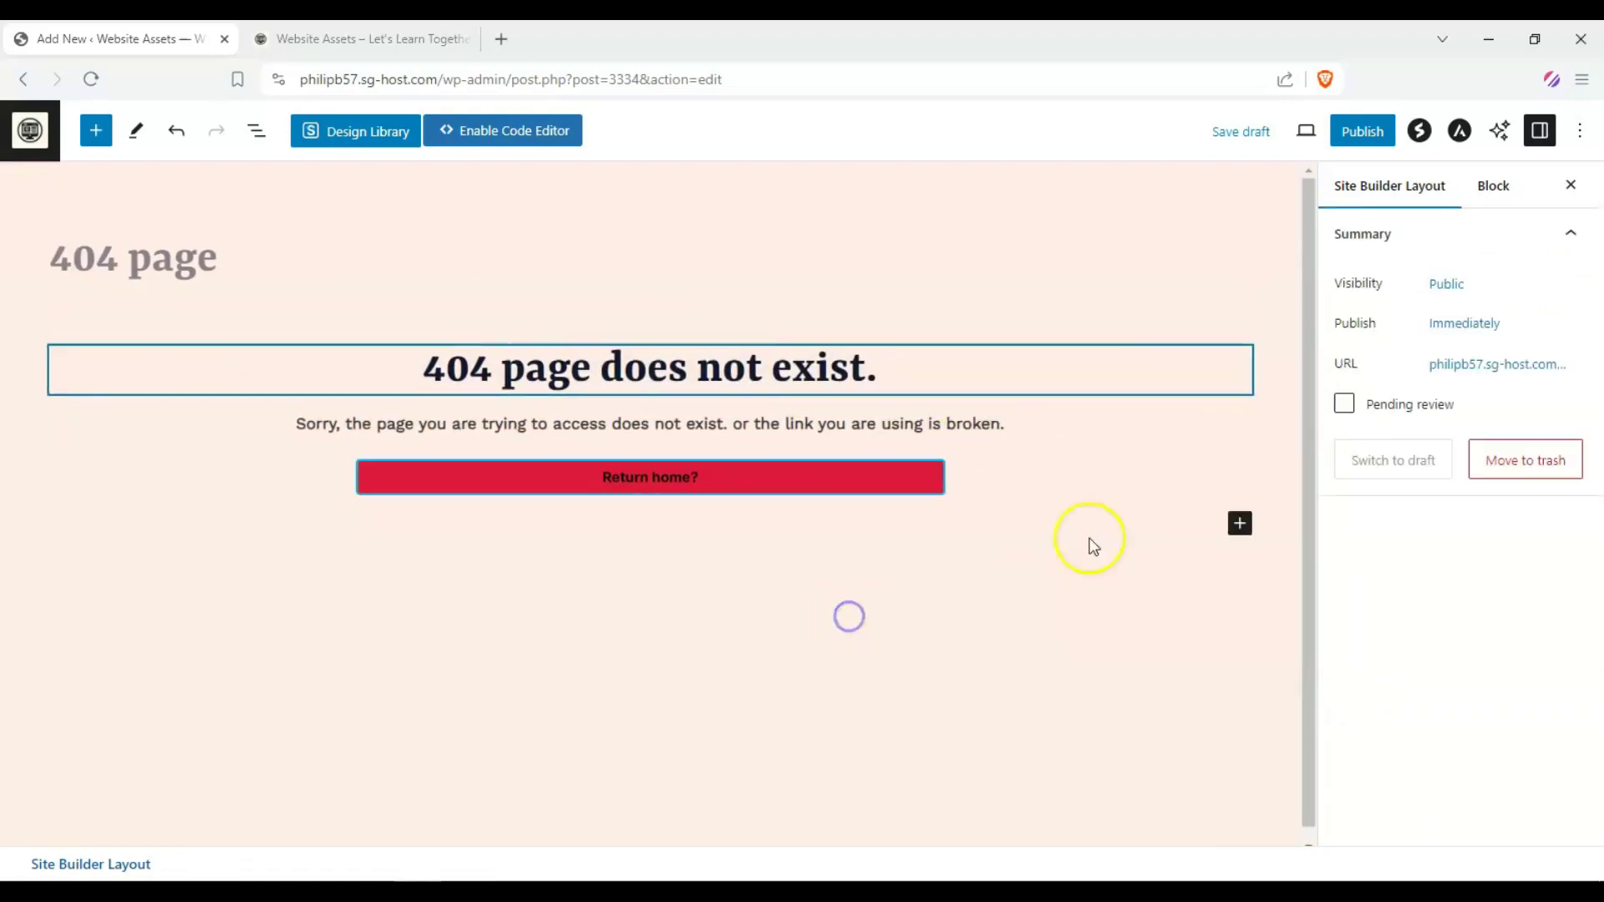
- Add an empty image block set to insert its image from a URL
click(1232, 535)
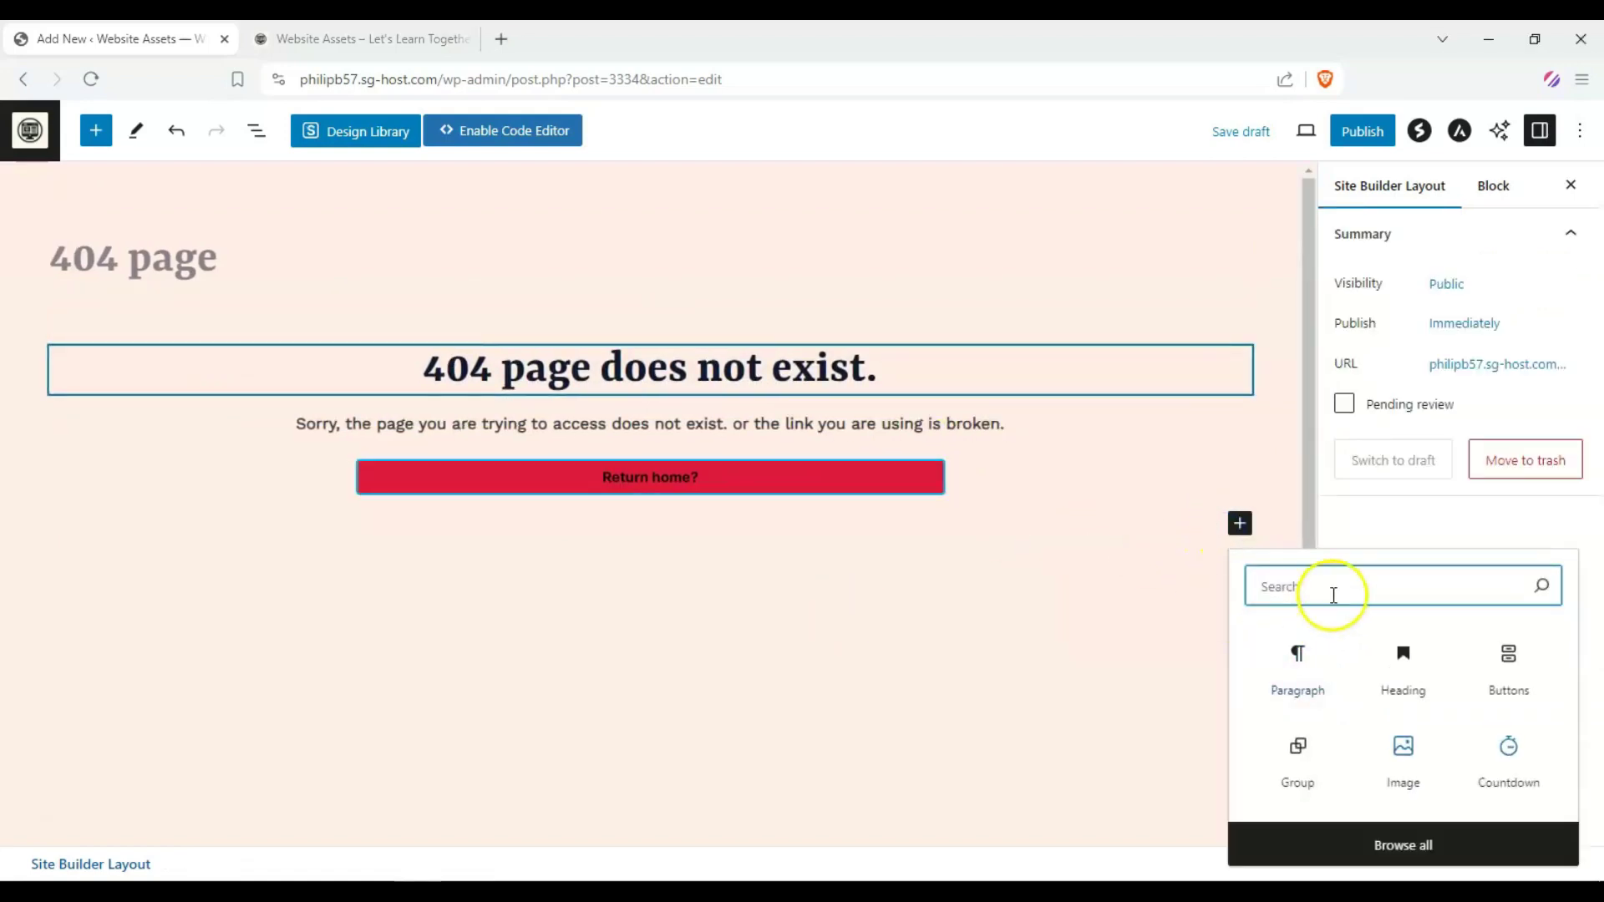
click(1406, 779)
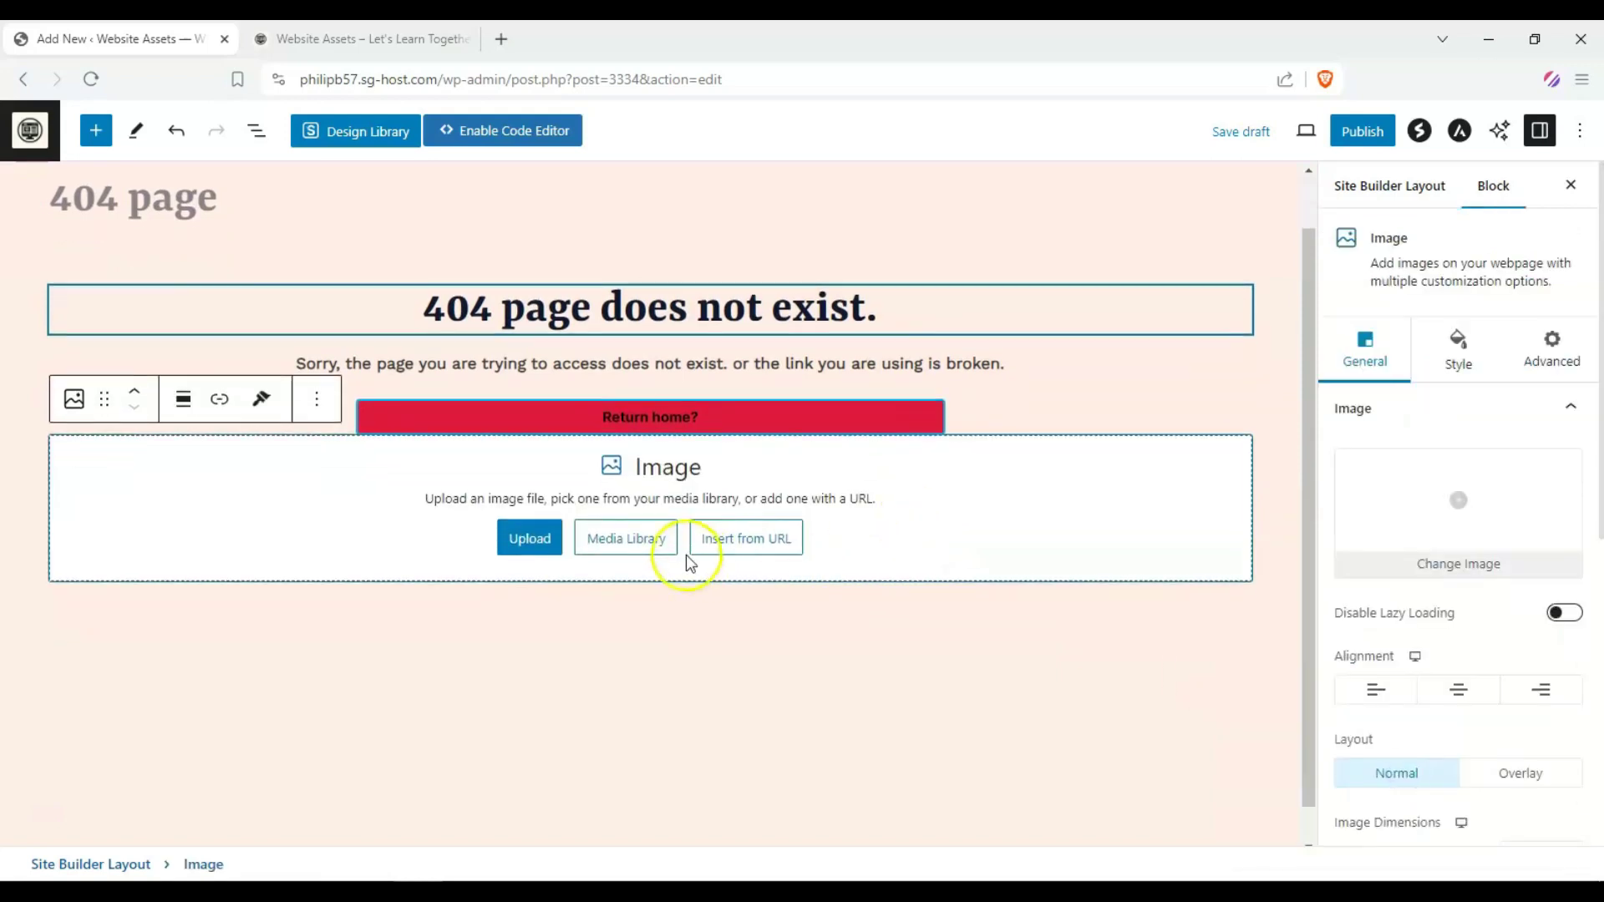
click(752, 540)
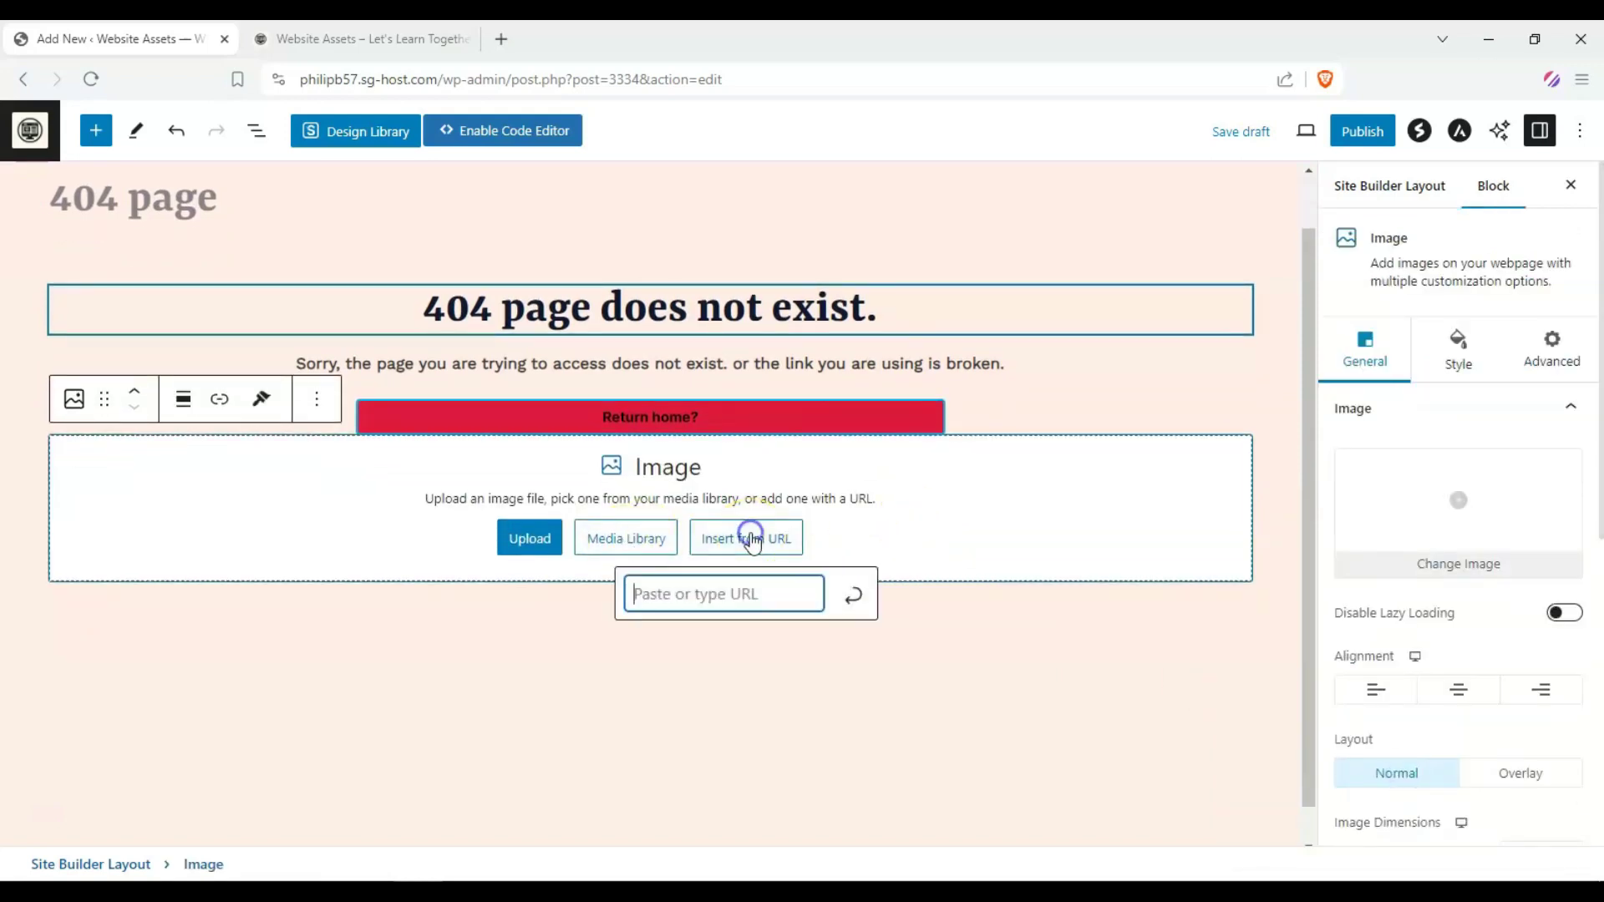
- Search Google for 'sad face png' and open the Wikipedia File:Sad-face.png page
click(504, 44)
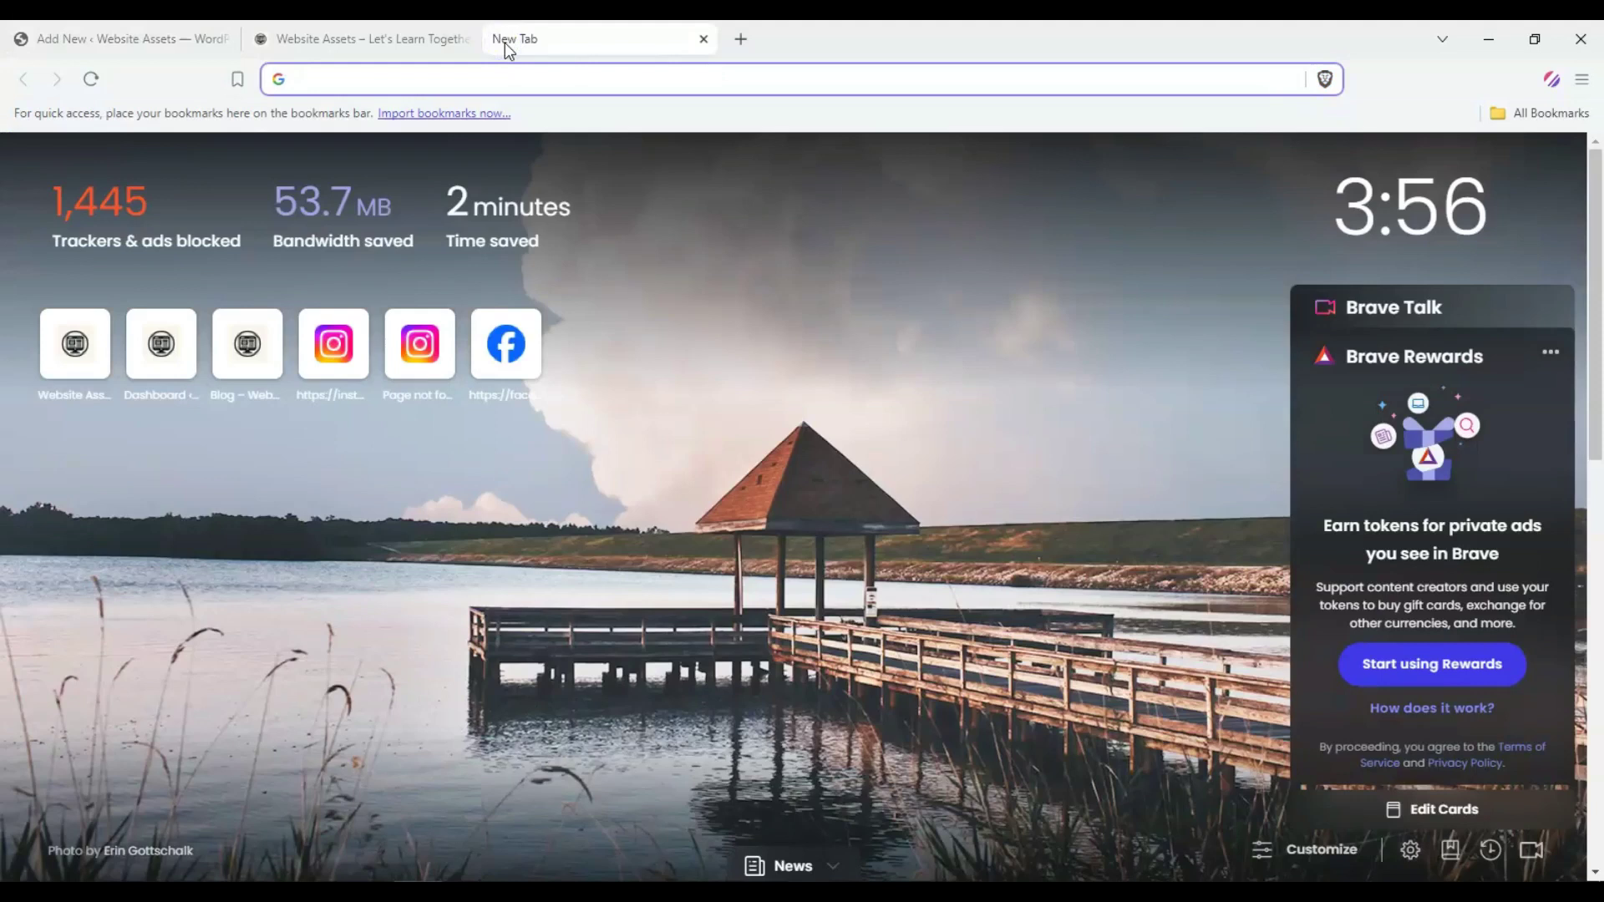
text(sad)
key(Return)
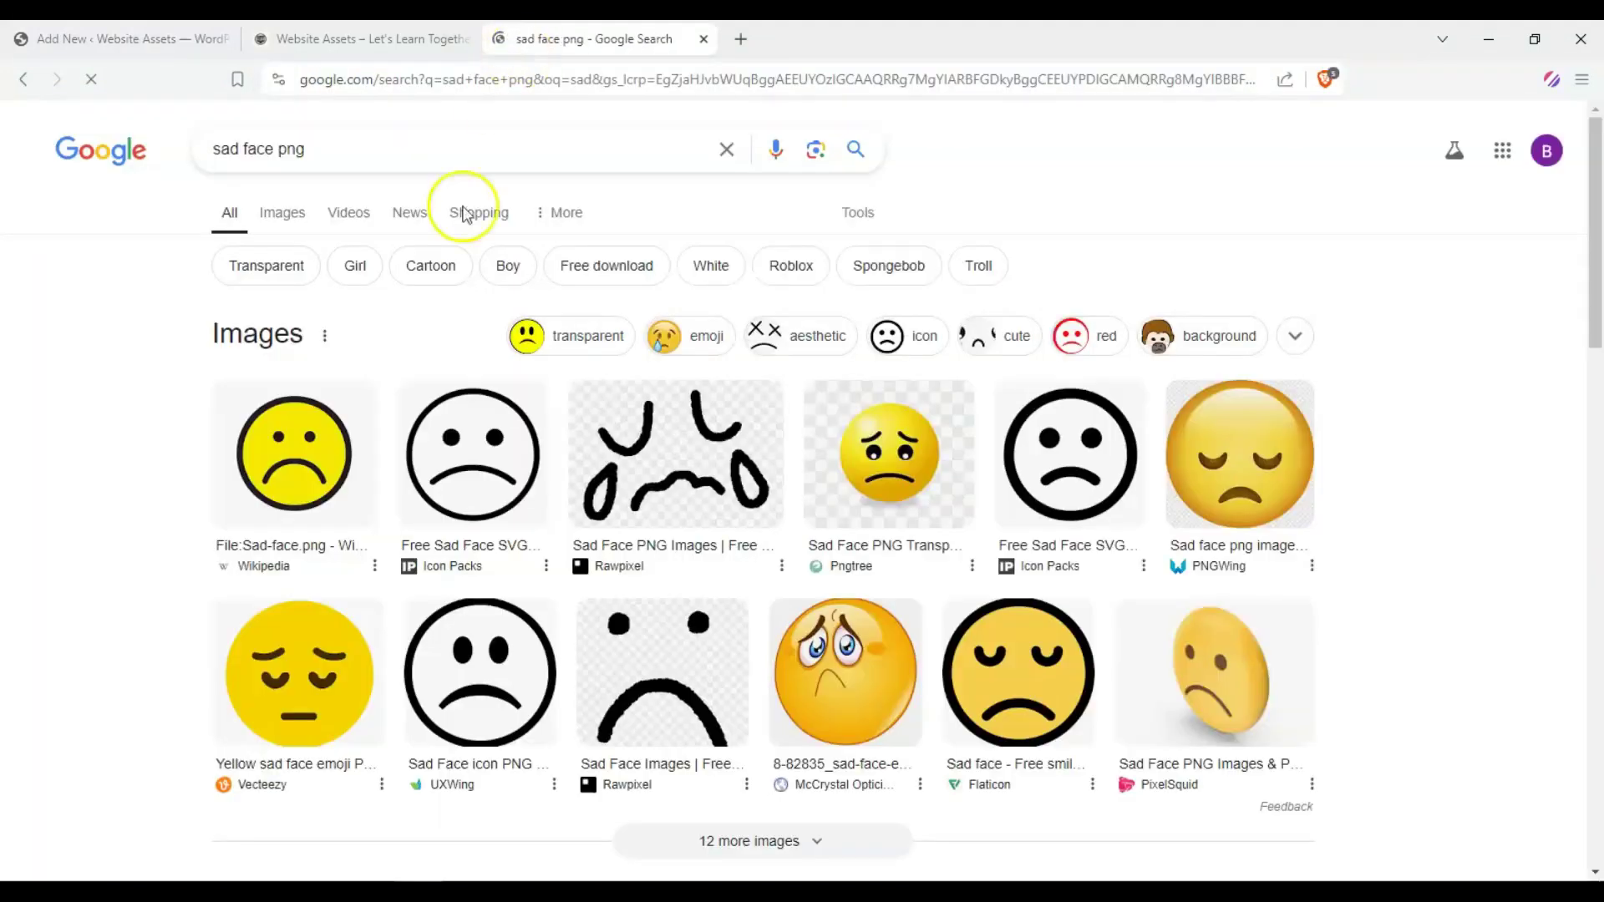
click(335, 402)
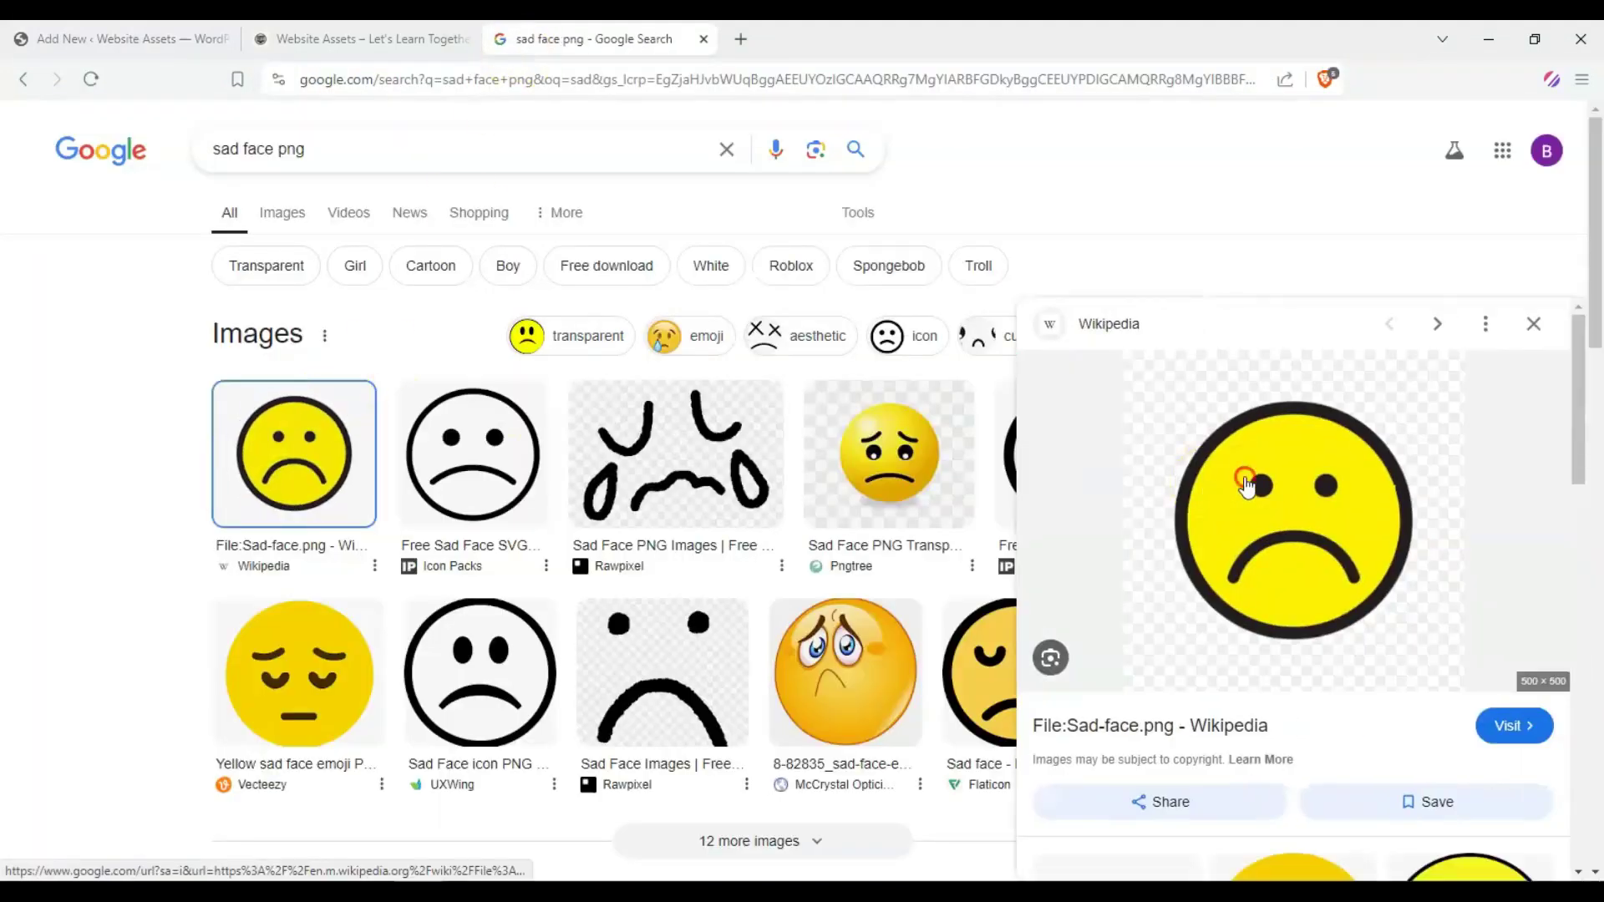
right_click(1245, 477)
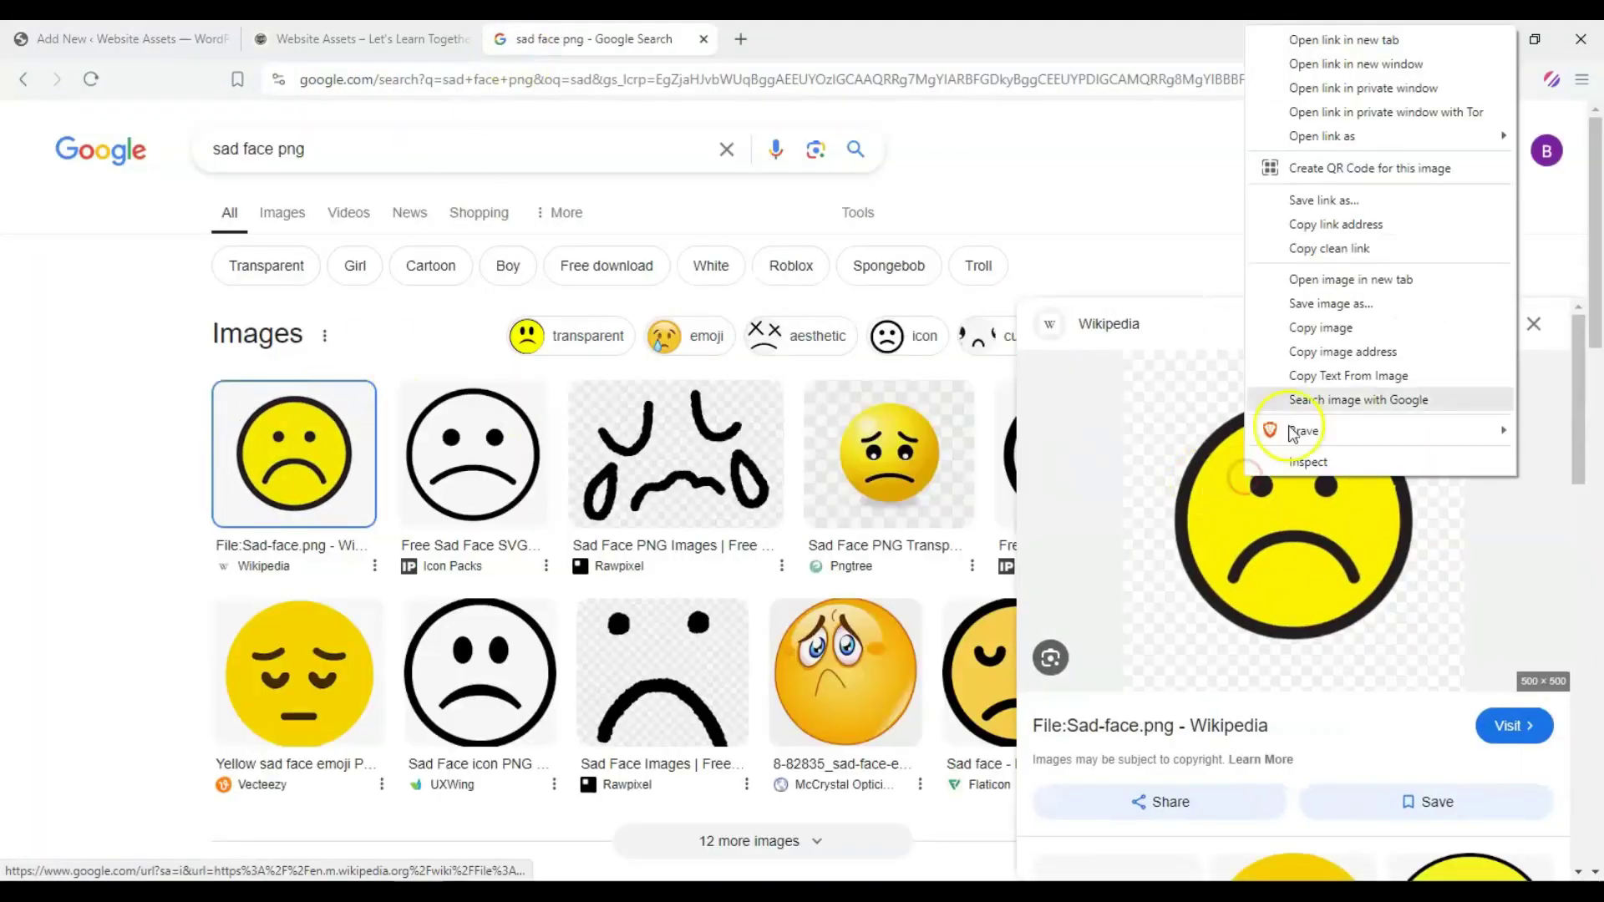
click(1336, 225)
click(889, 78)
key(ctrl+v)
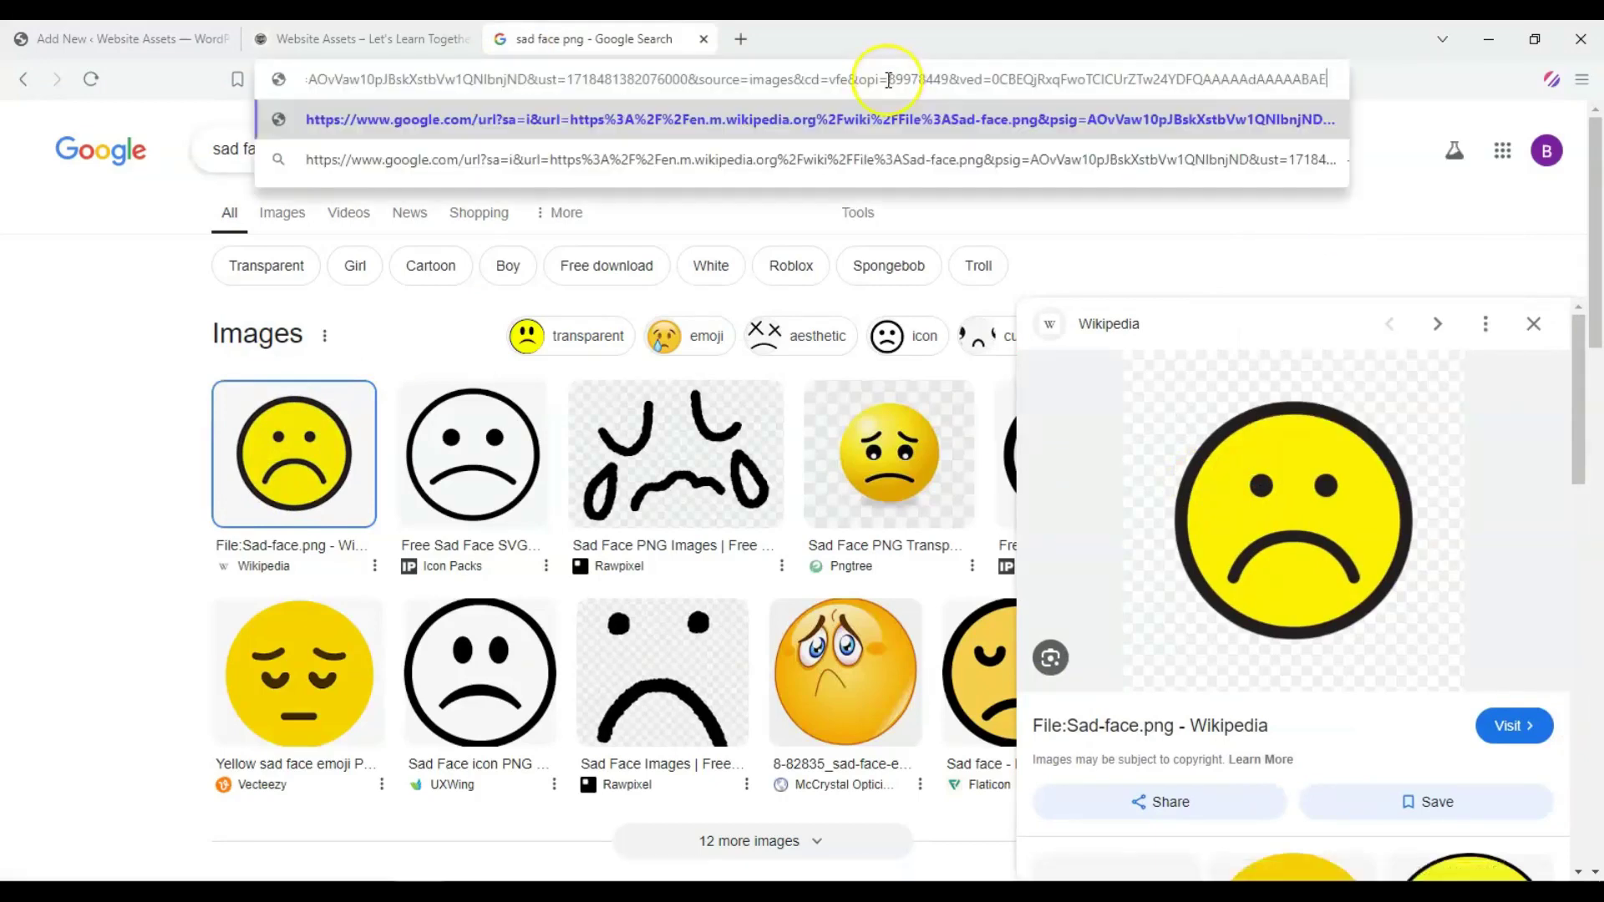
key(Return)
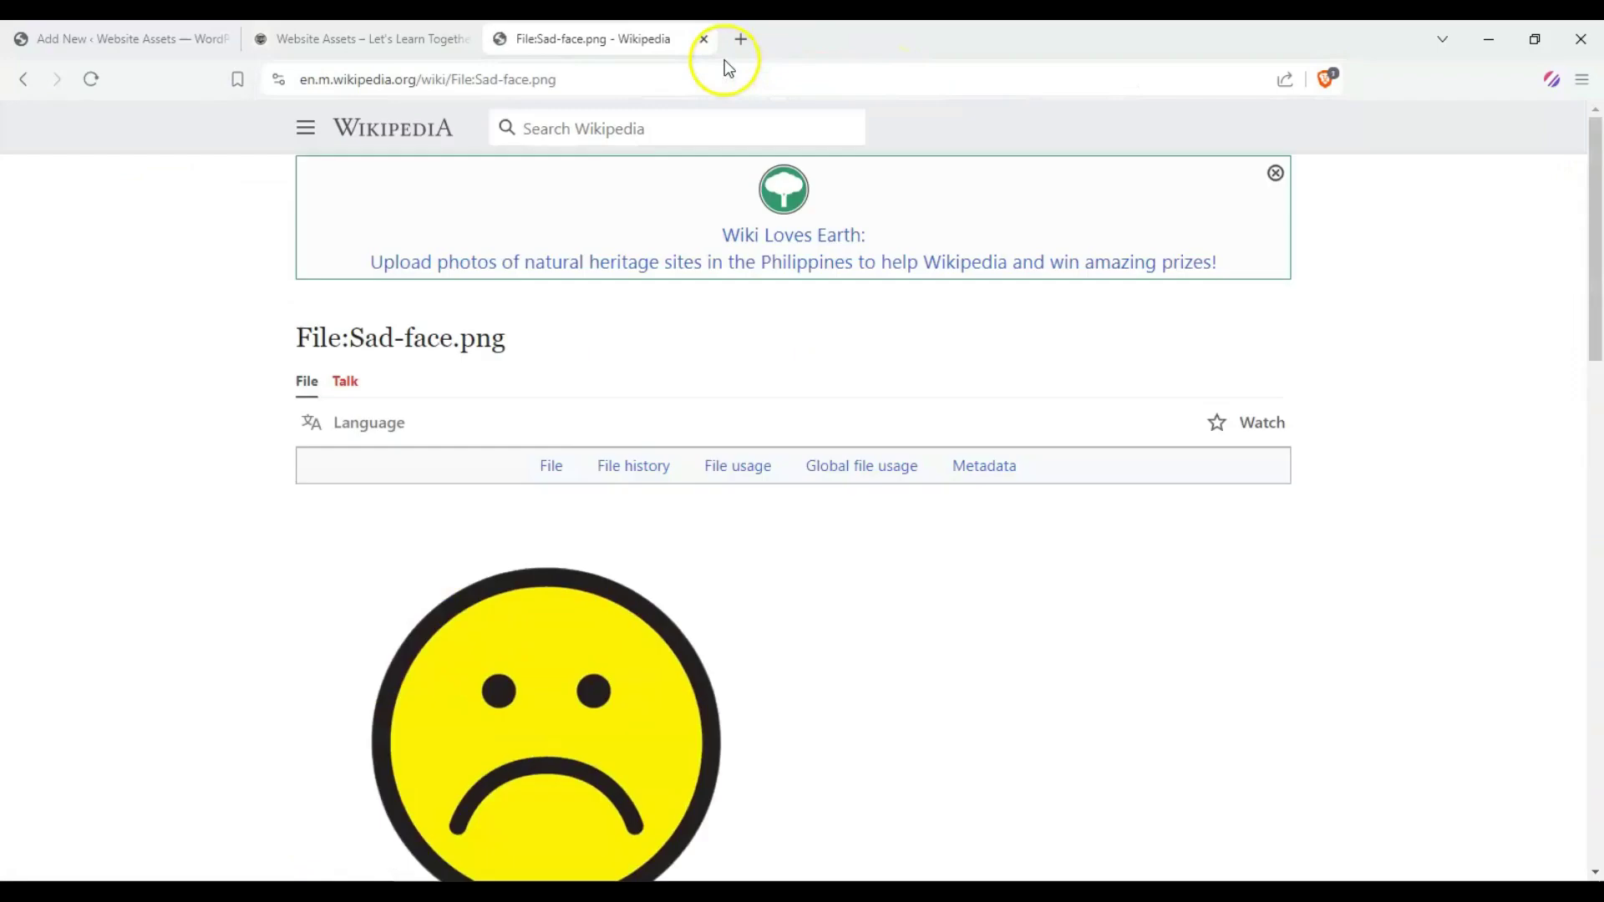
- Copy the Sad-face.png image's direct address and check it in the address bar
scroll(576, 443, down, 3)
right_click(535, 309)
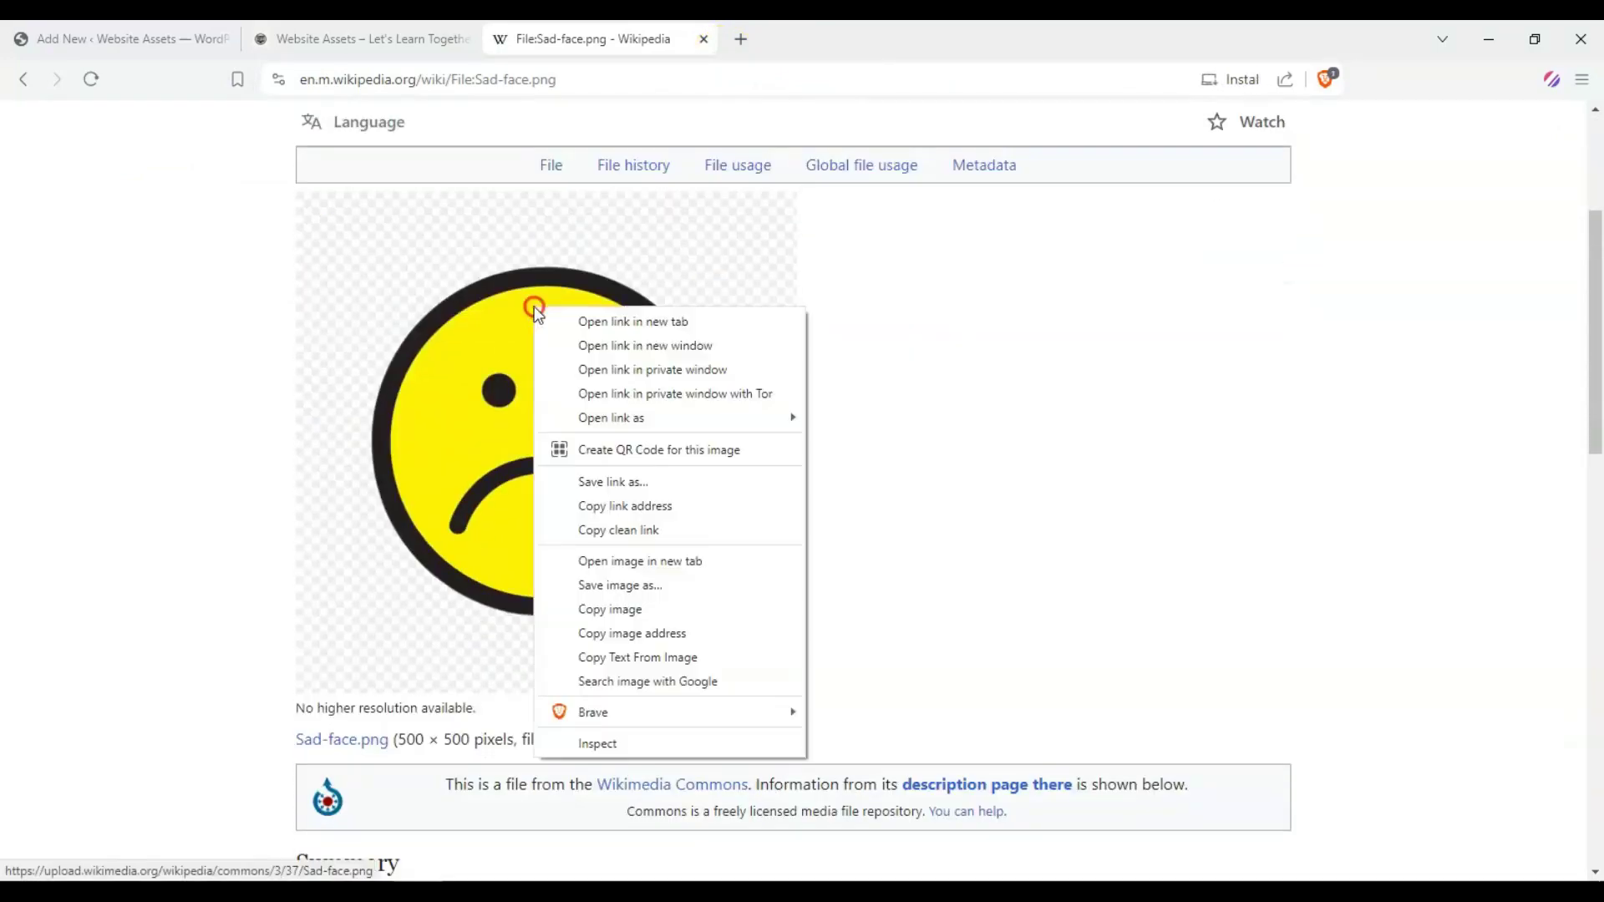
click(679, 636)
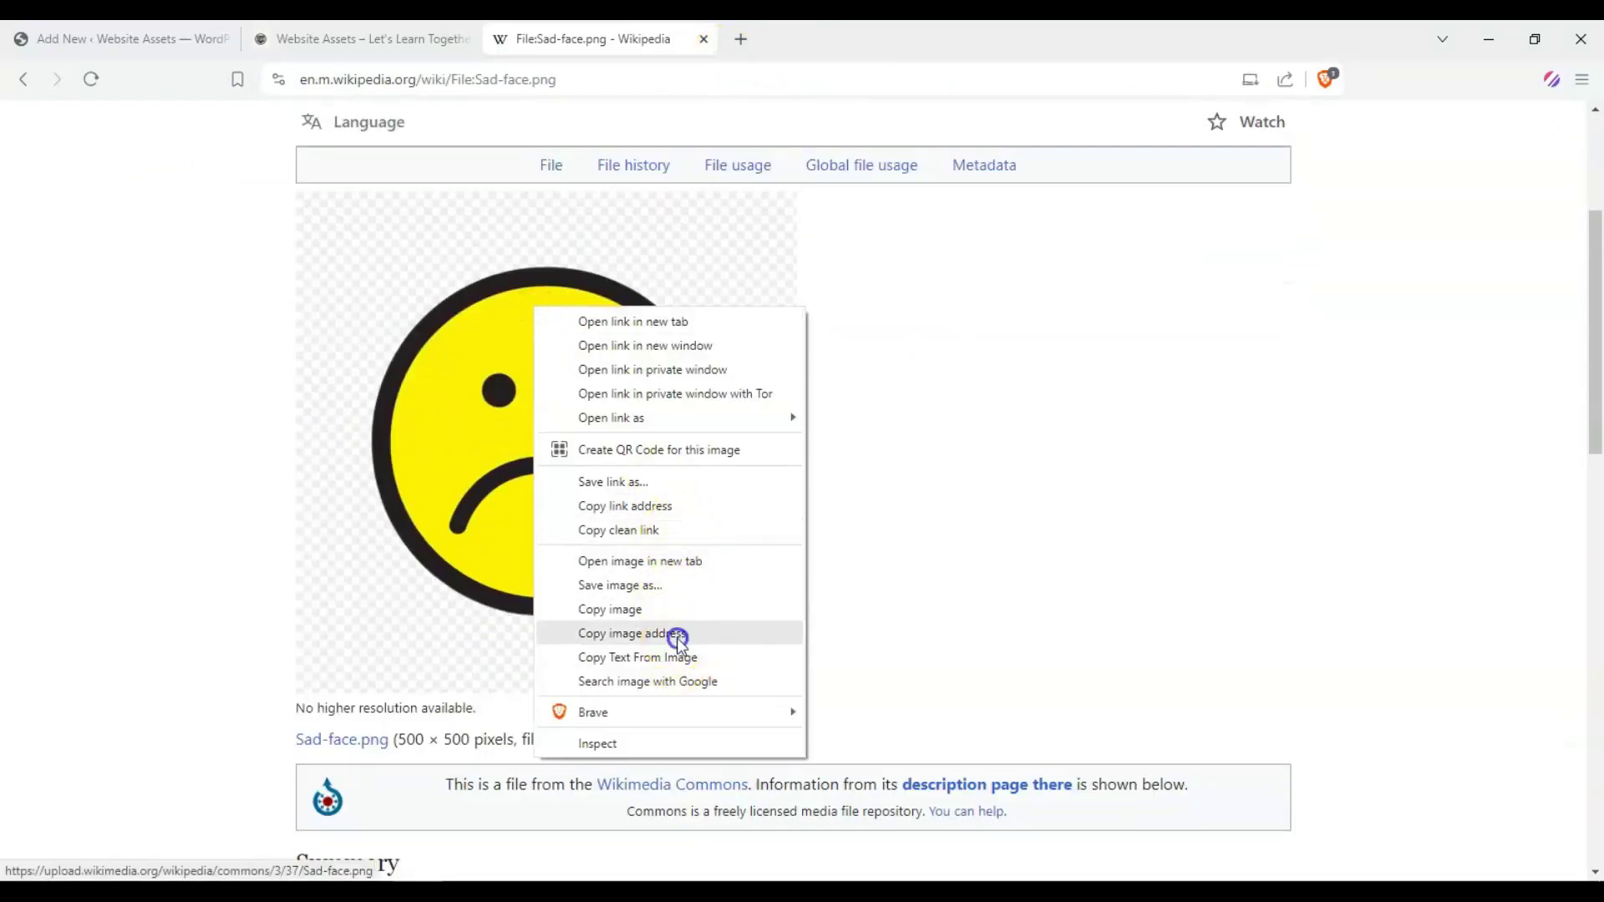
click(701, 79)
text(https://upload.wikimedia.org/wikipedia/commons/3/37/Sad-face.png)
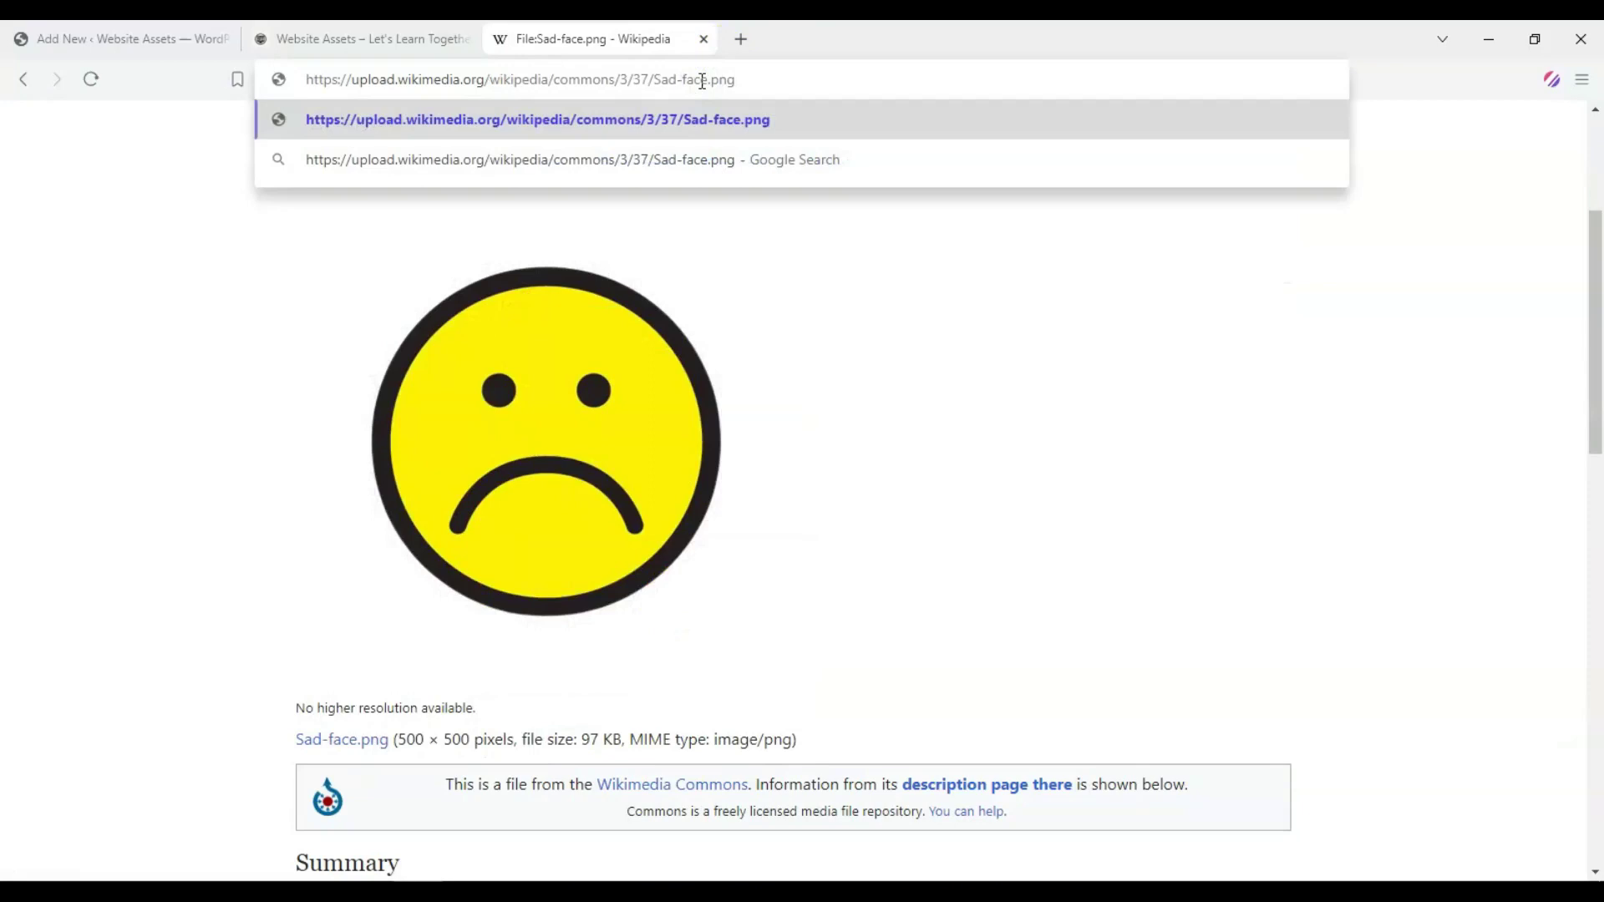
click(359, 39)
- Load the sad-face image into the image block from its address and centre it
click(208, 37)
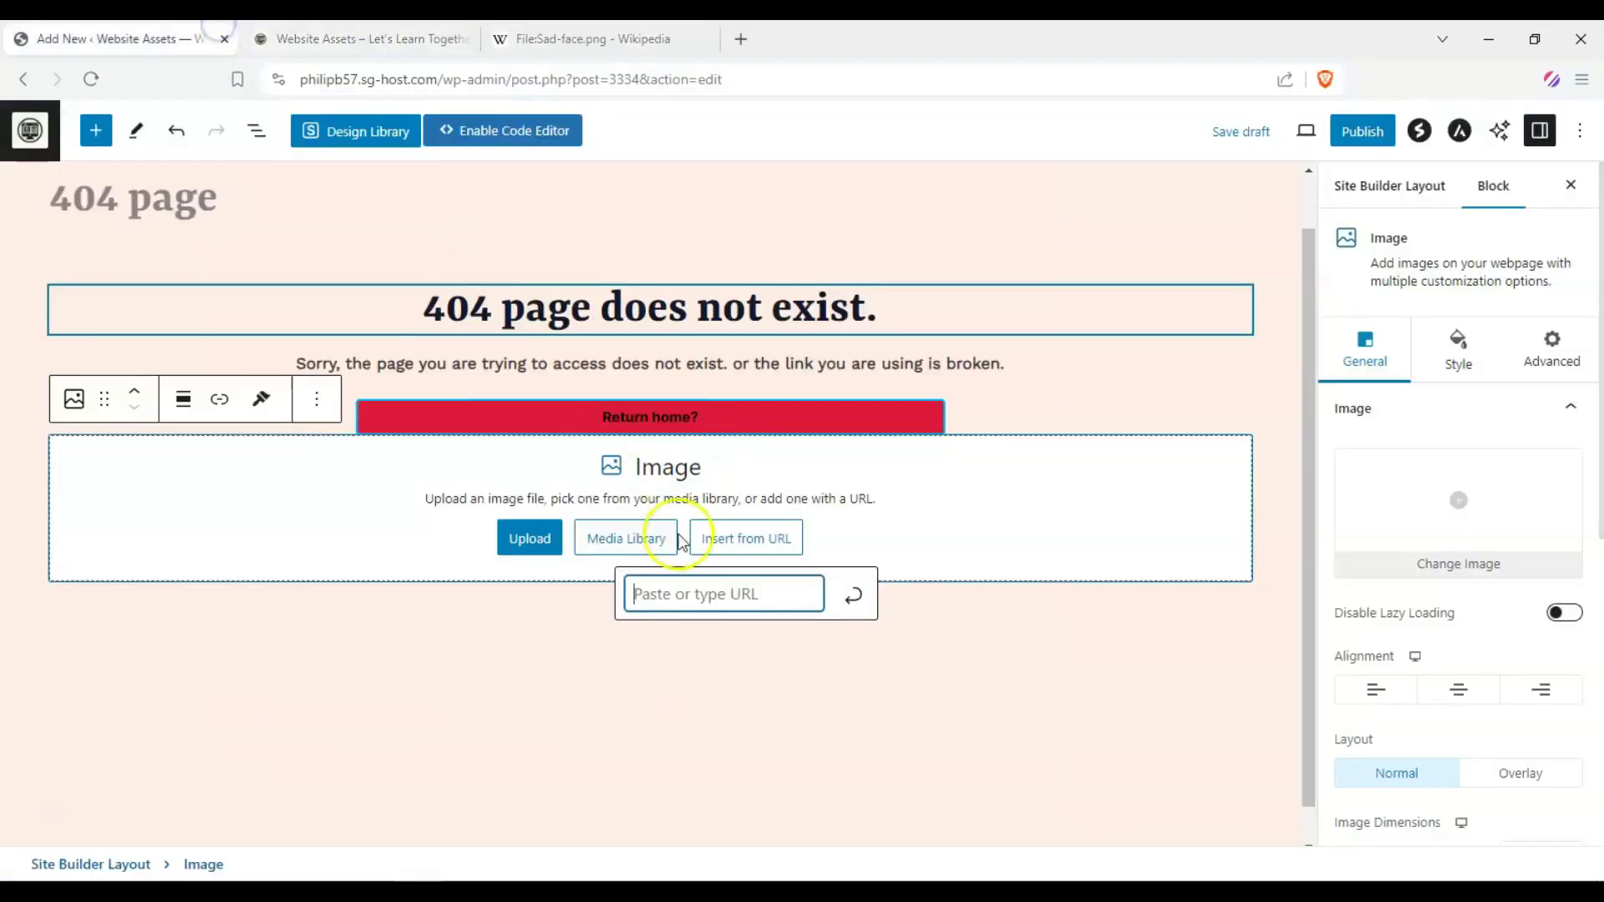
text(https://upload.wikimedia.org/wikipedia/commons/5/57/Sad-face.png)
click(850, 595)
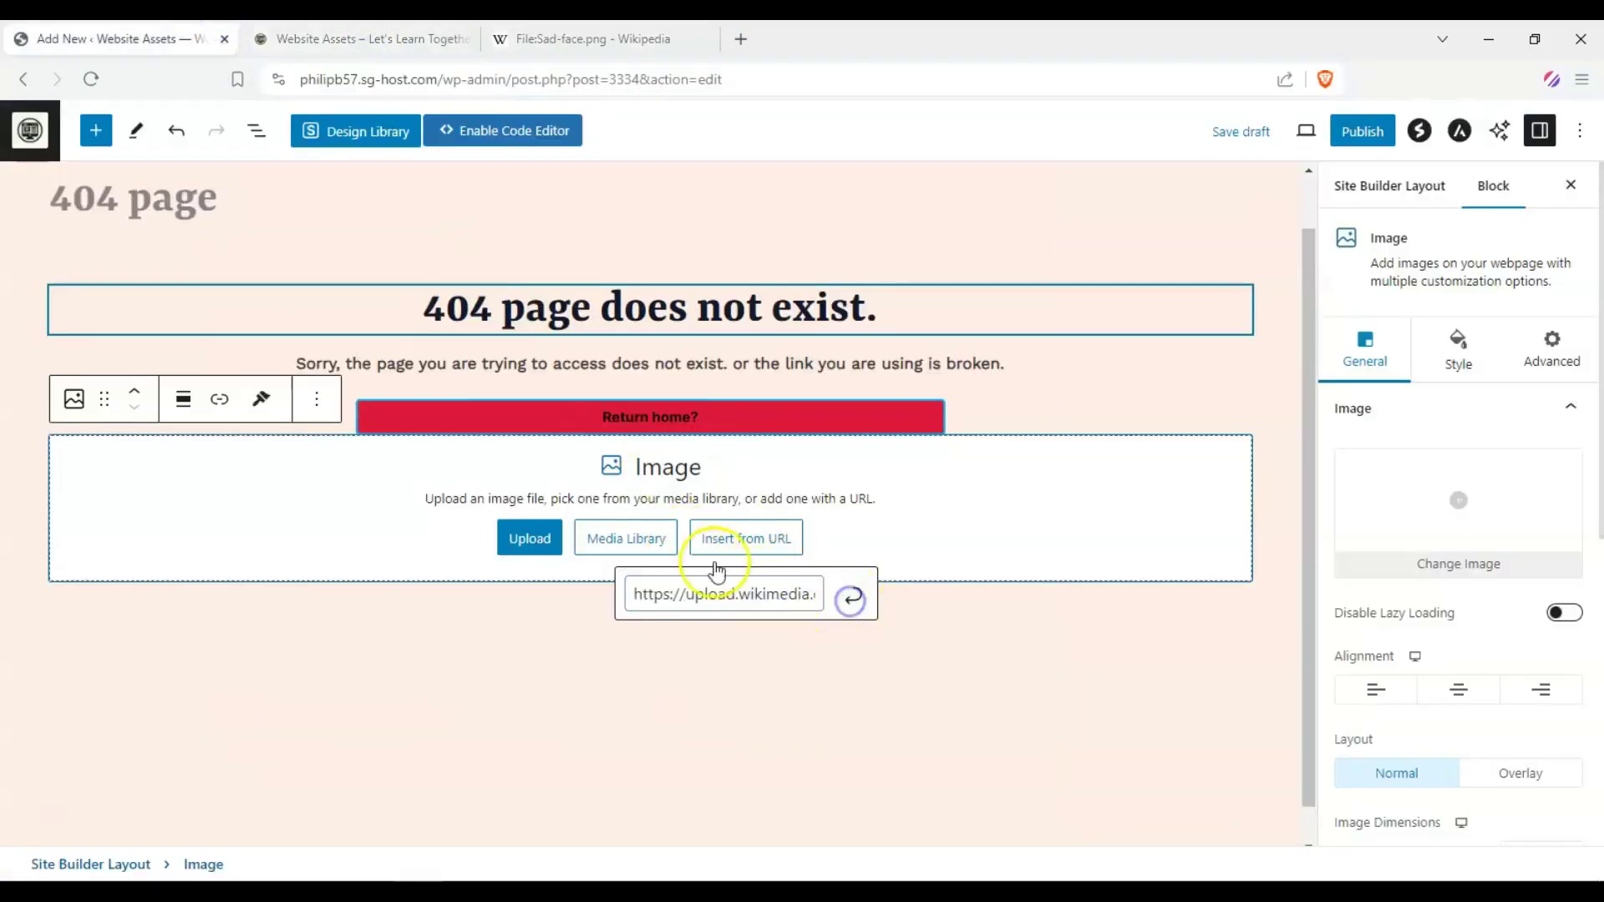
scroll(304, 401, down, 3)
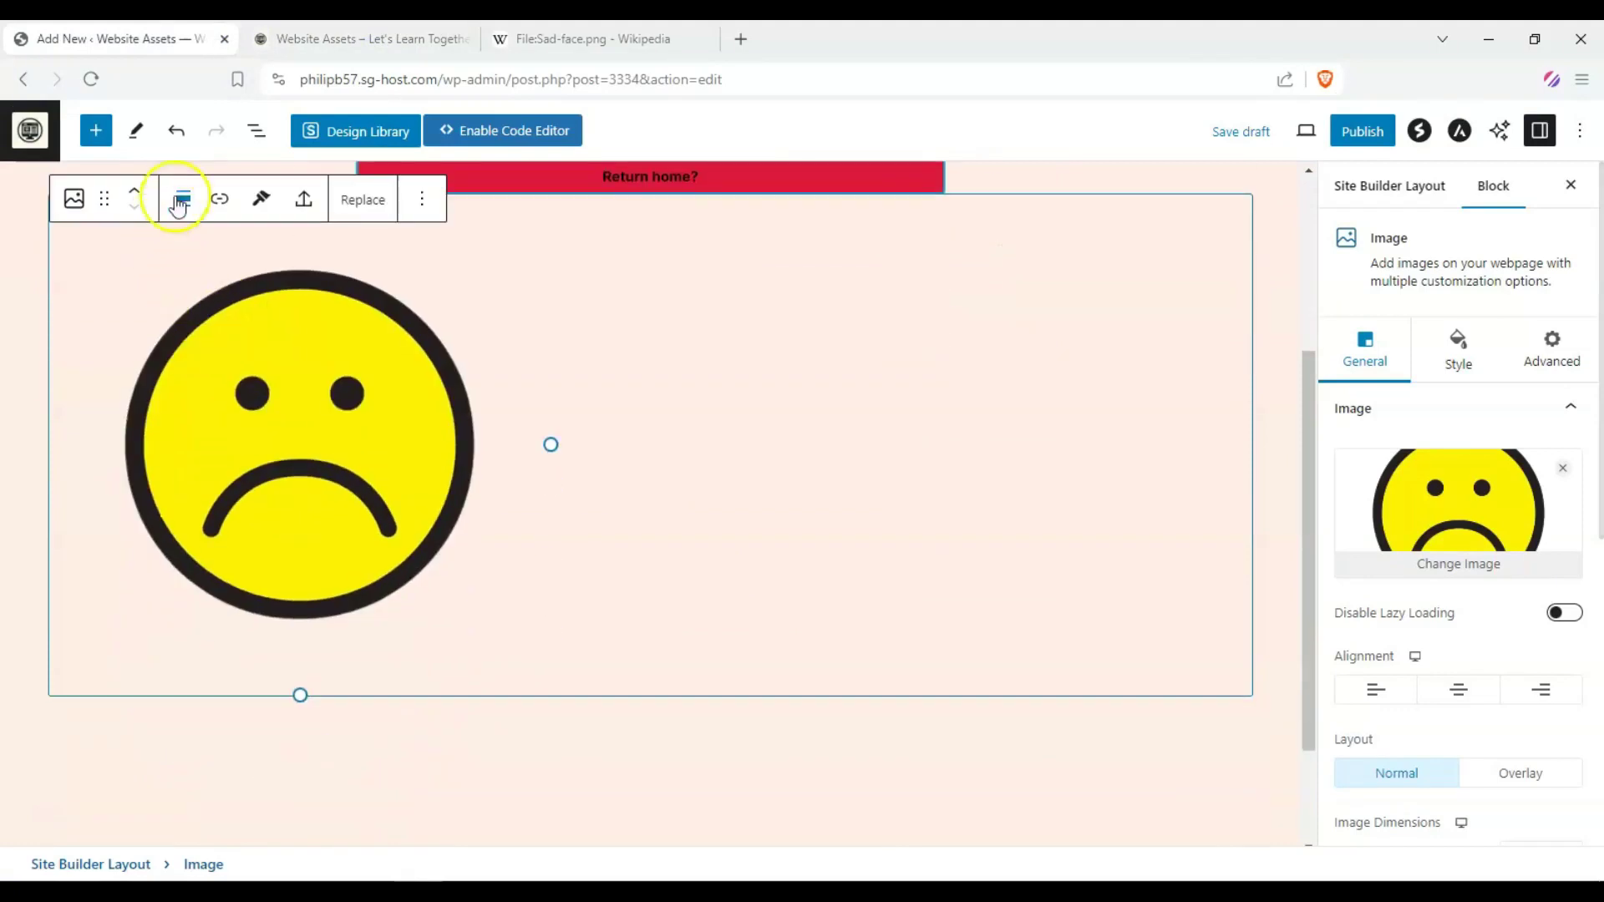
click(183, 199)
click(284, 405)
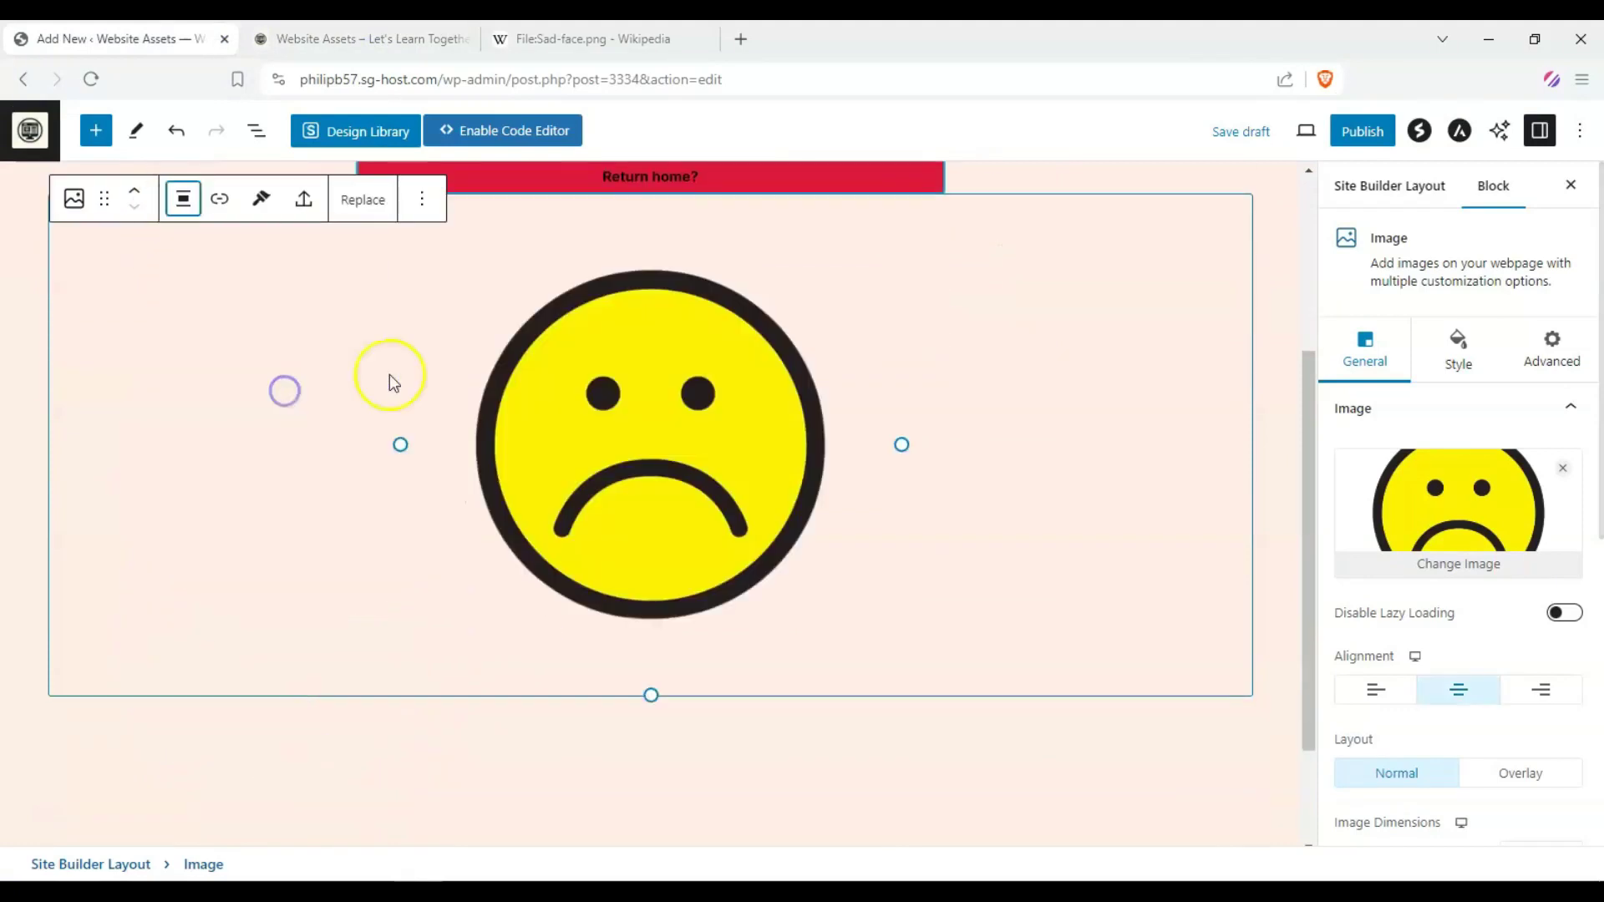
- Move the sad-face image above the explanation text and shrink it
scroll(585, 501, up, 3)
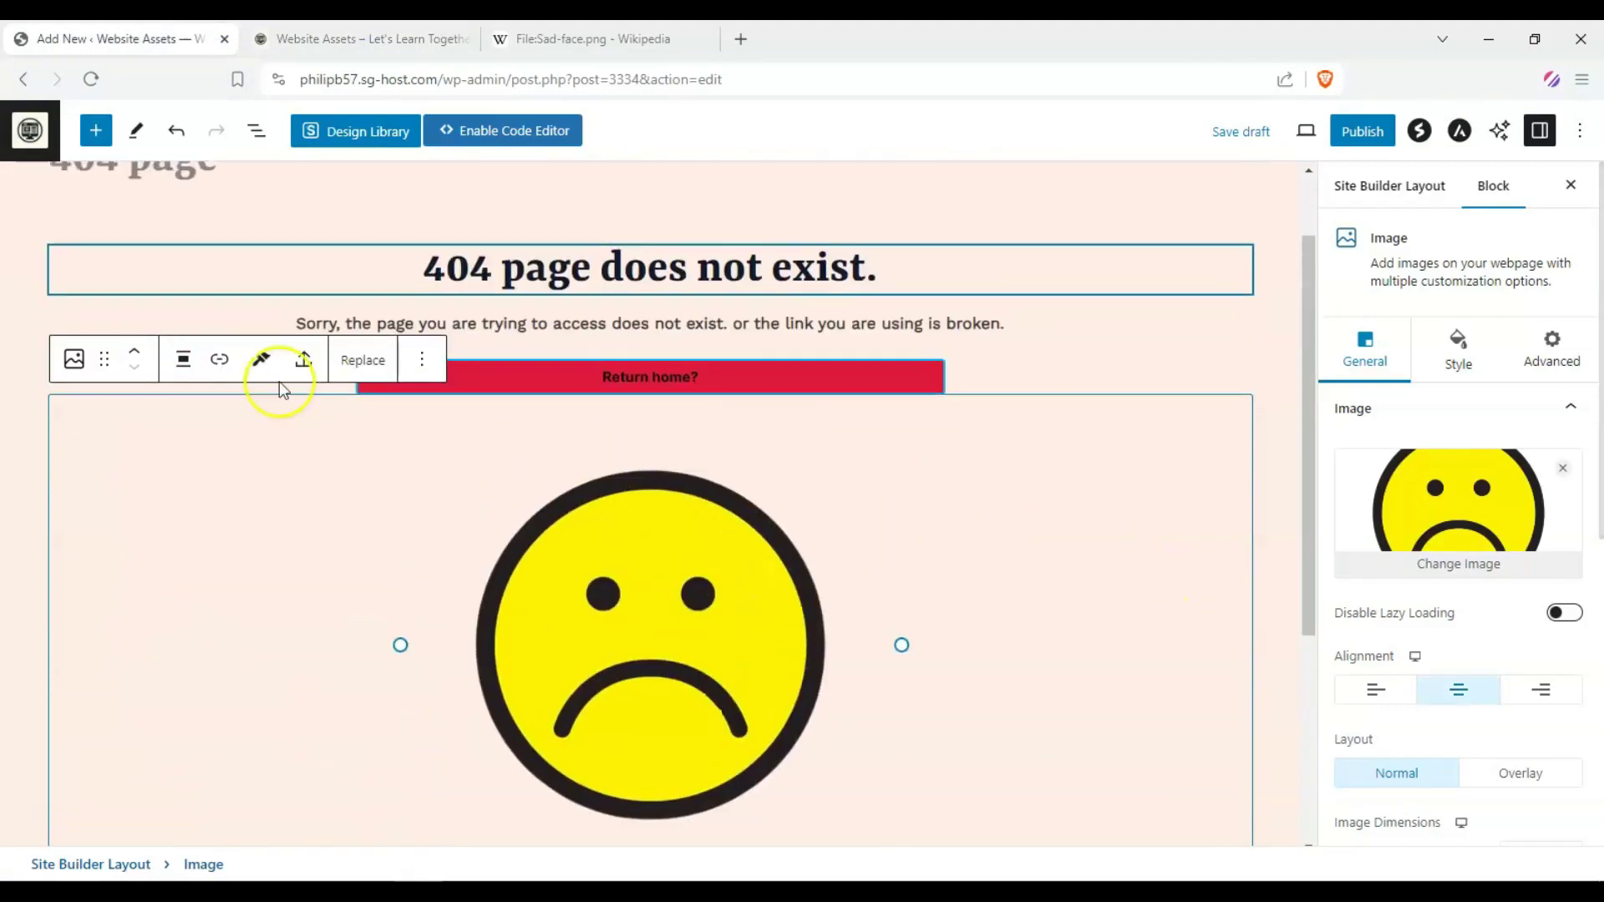
drag(104, 360, 345, 367)
scroll(417, 351, down, 3)
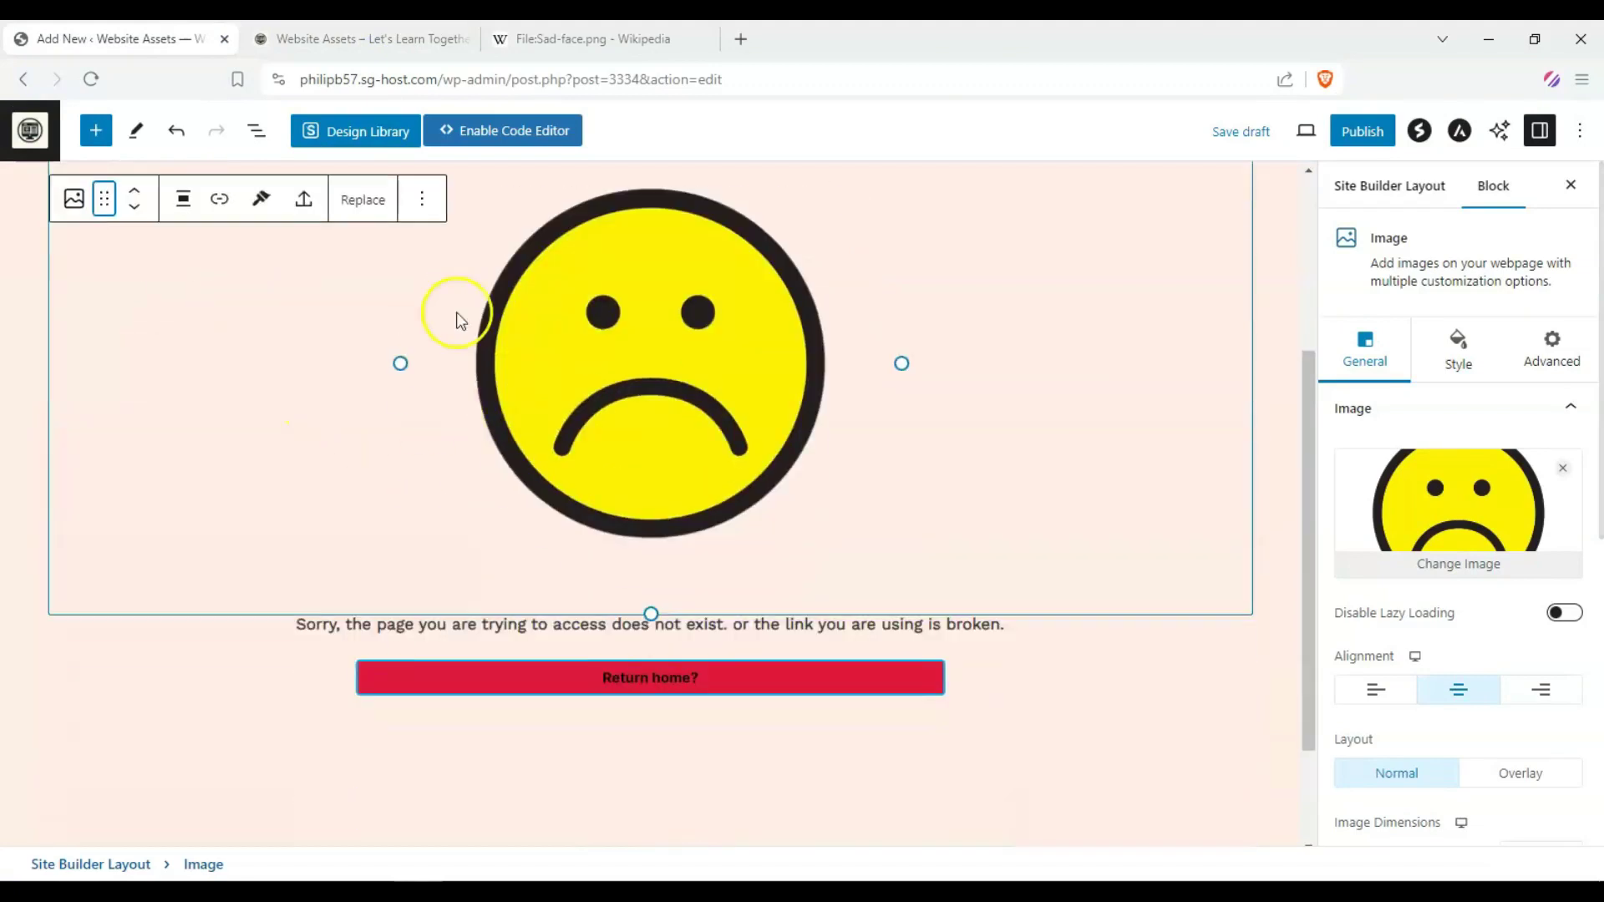
drag(653, 710, 651, 375)
click(694, 659)
scroll(417, 493, up, 2)
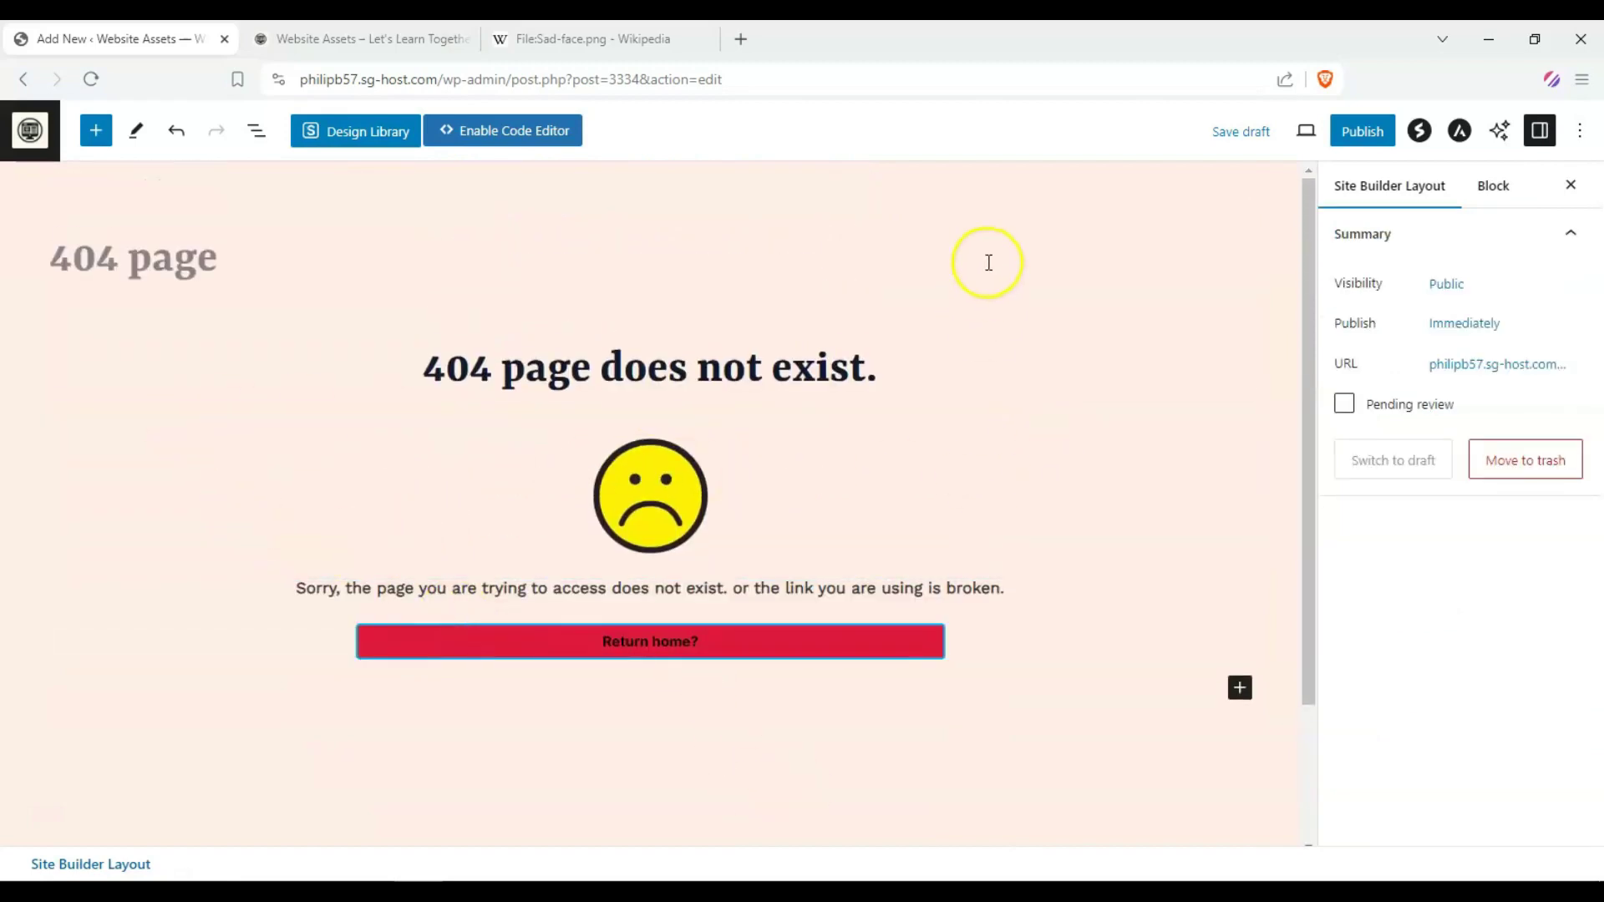
- Review the Return home? button's advanced and style settings
click(908, 642)
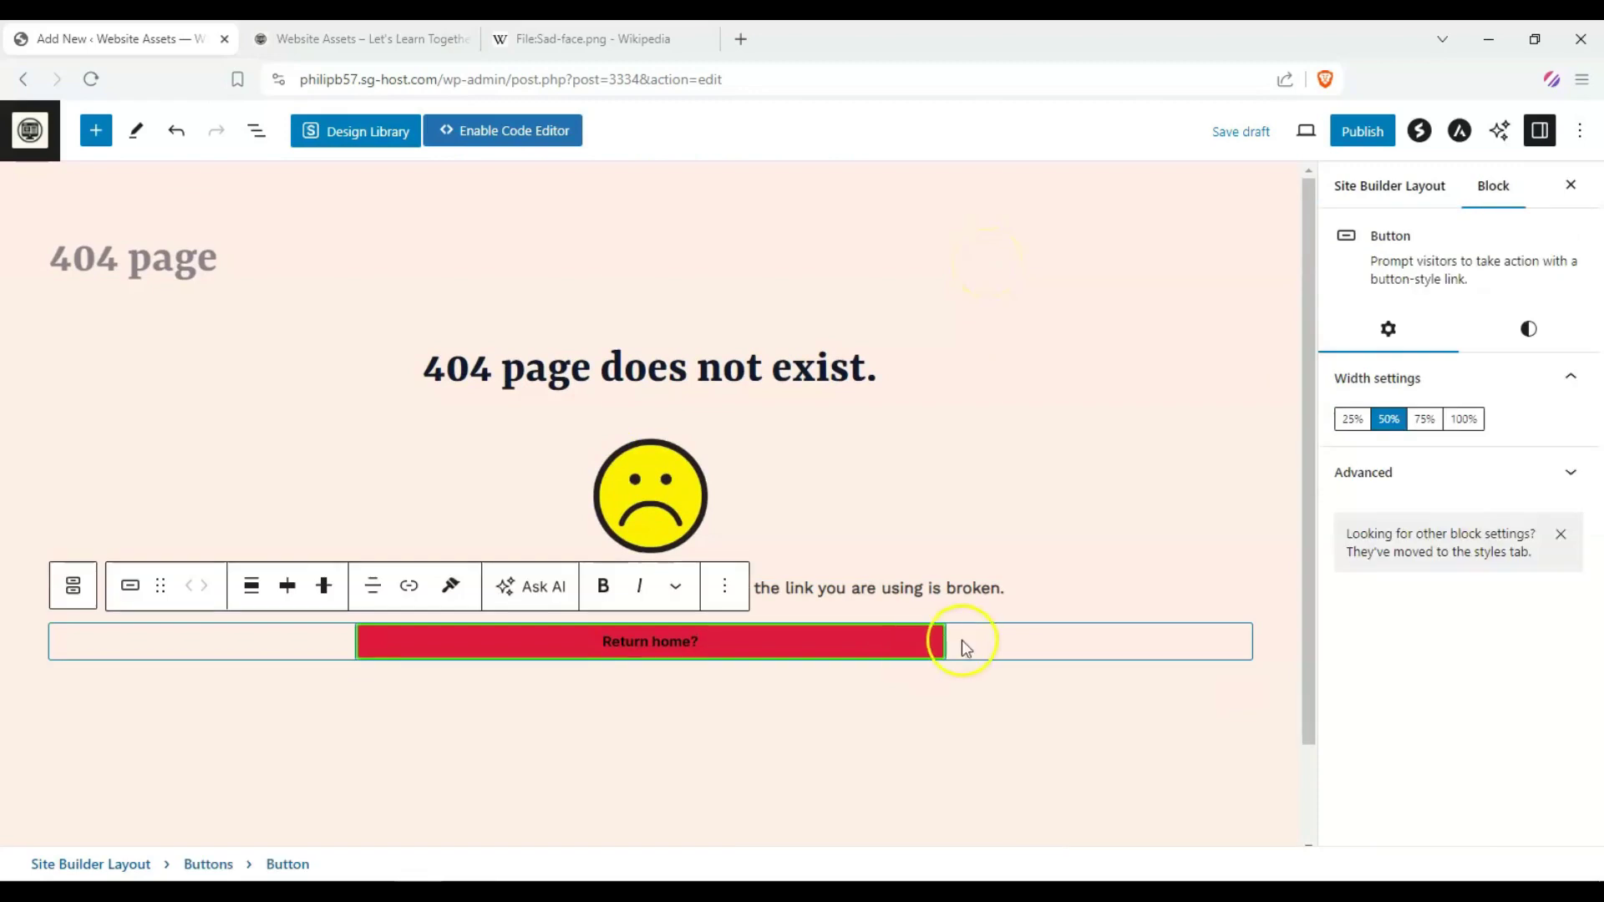
click(1572, 471)
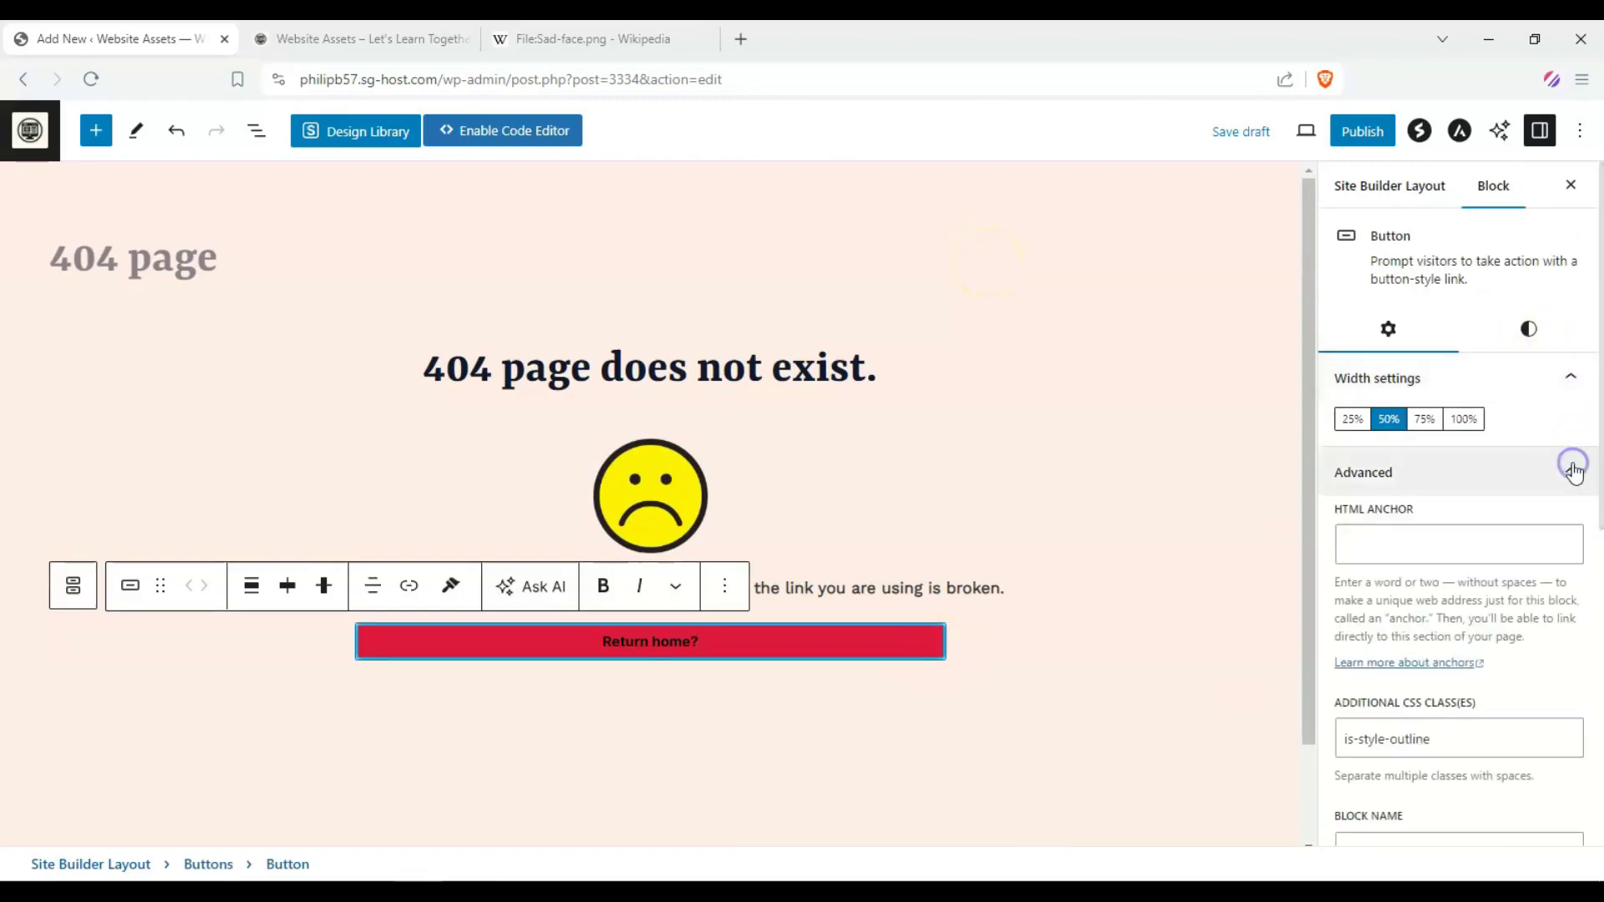
scroll(1547, 467, down, 2)
scroll(1555, 434, up, 2)
click(1528, 328)
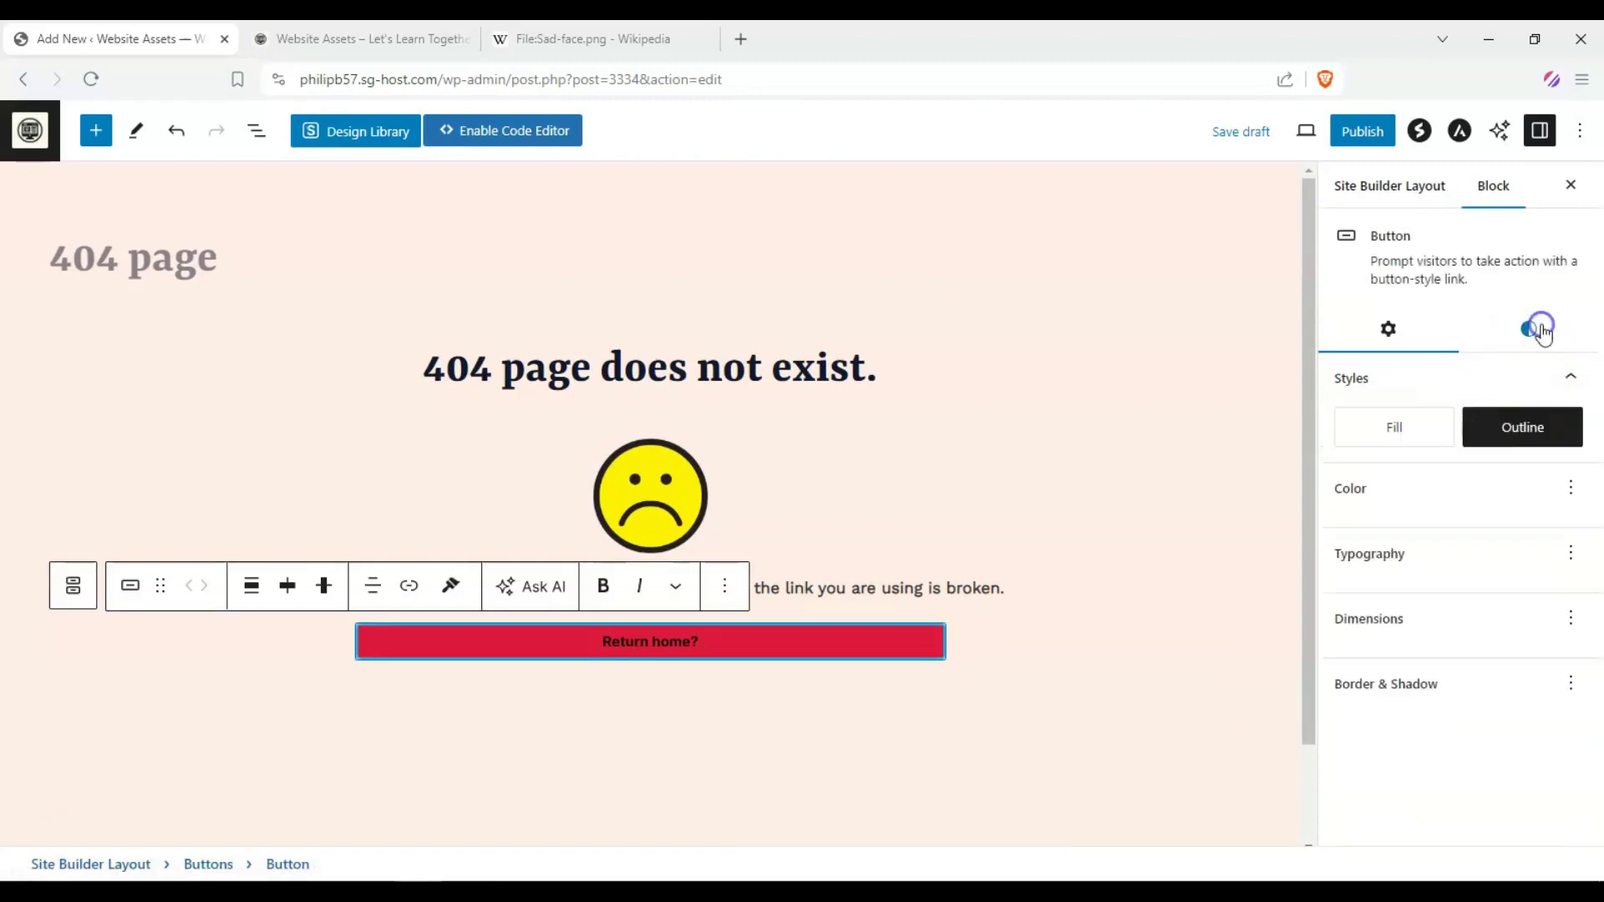
scroll(1506, 464, down, 3)
scroll(1486, 351, up, 3)
click(1417, 184)
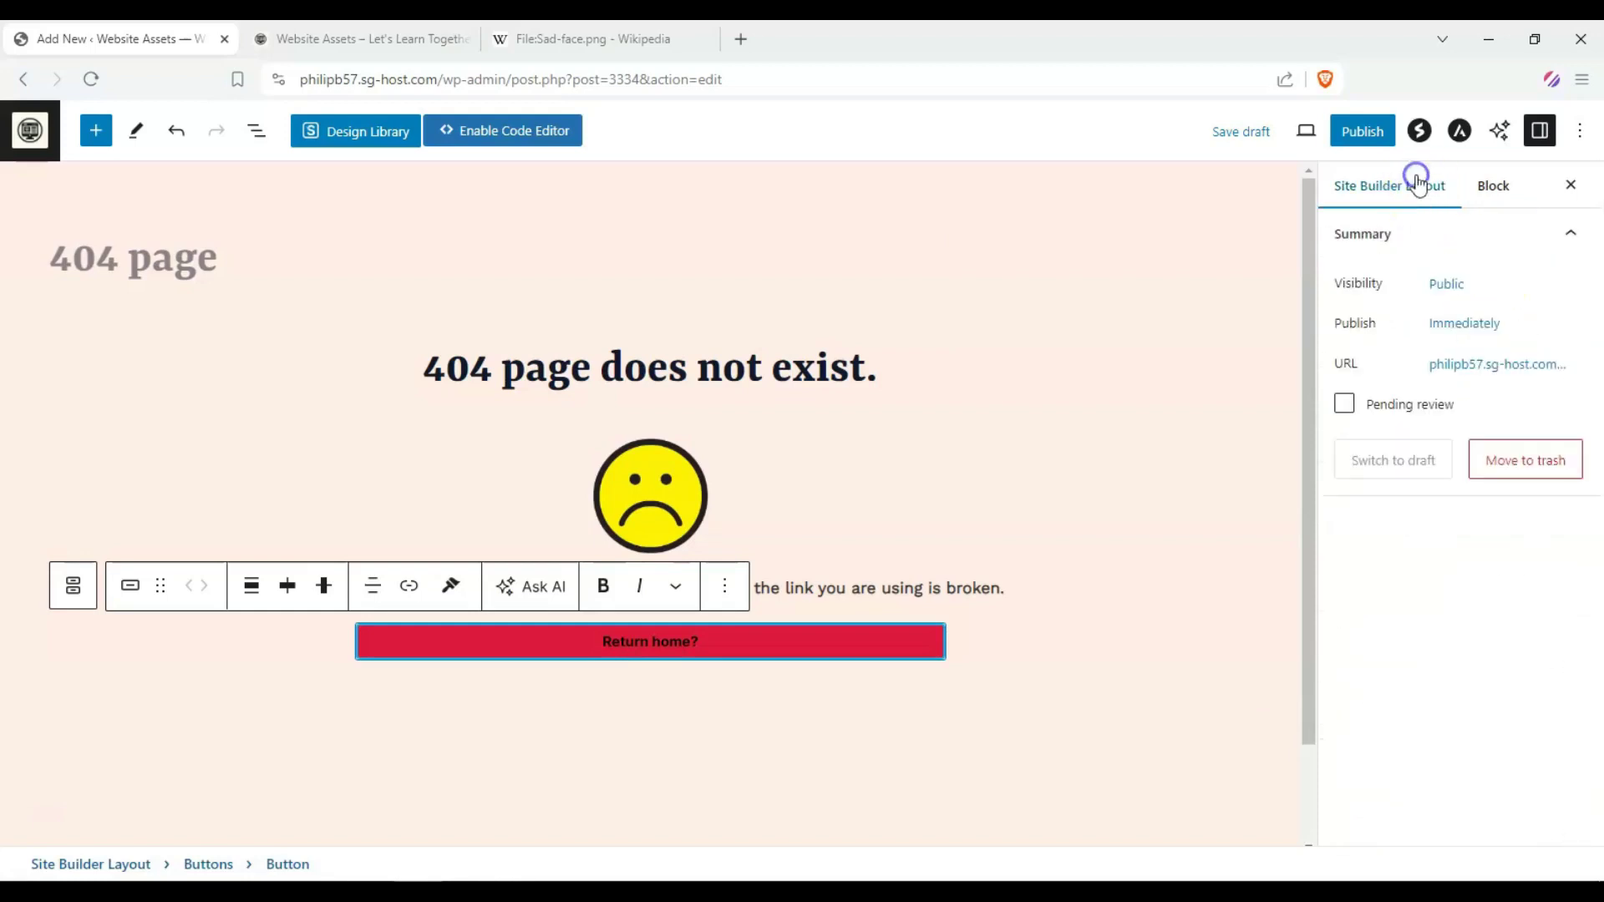
- Replace the button's Wikimedia link with the site's home page address
click(742, 641)
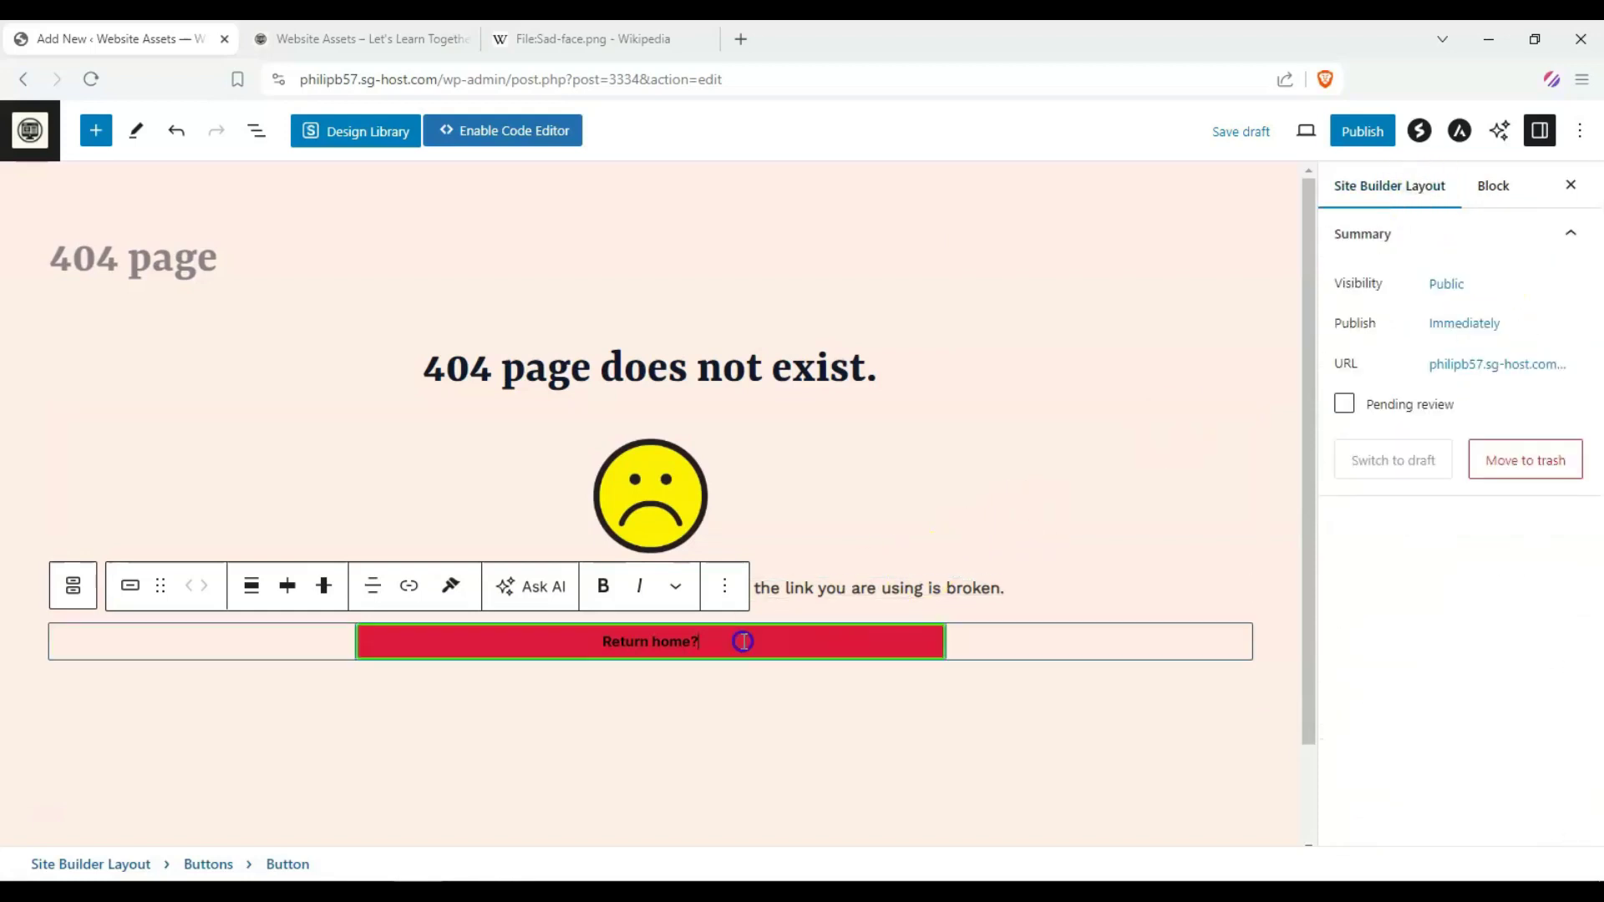
click(409, 585)
text(https://upload.wikimedia.org/wikipedia/commons/3/37/Sad-face.png)
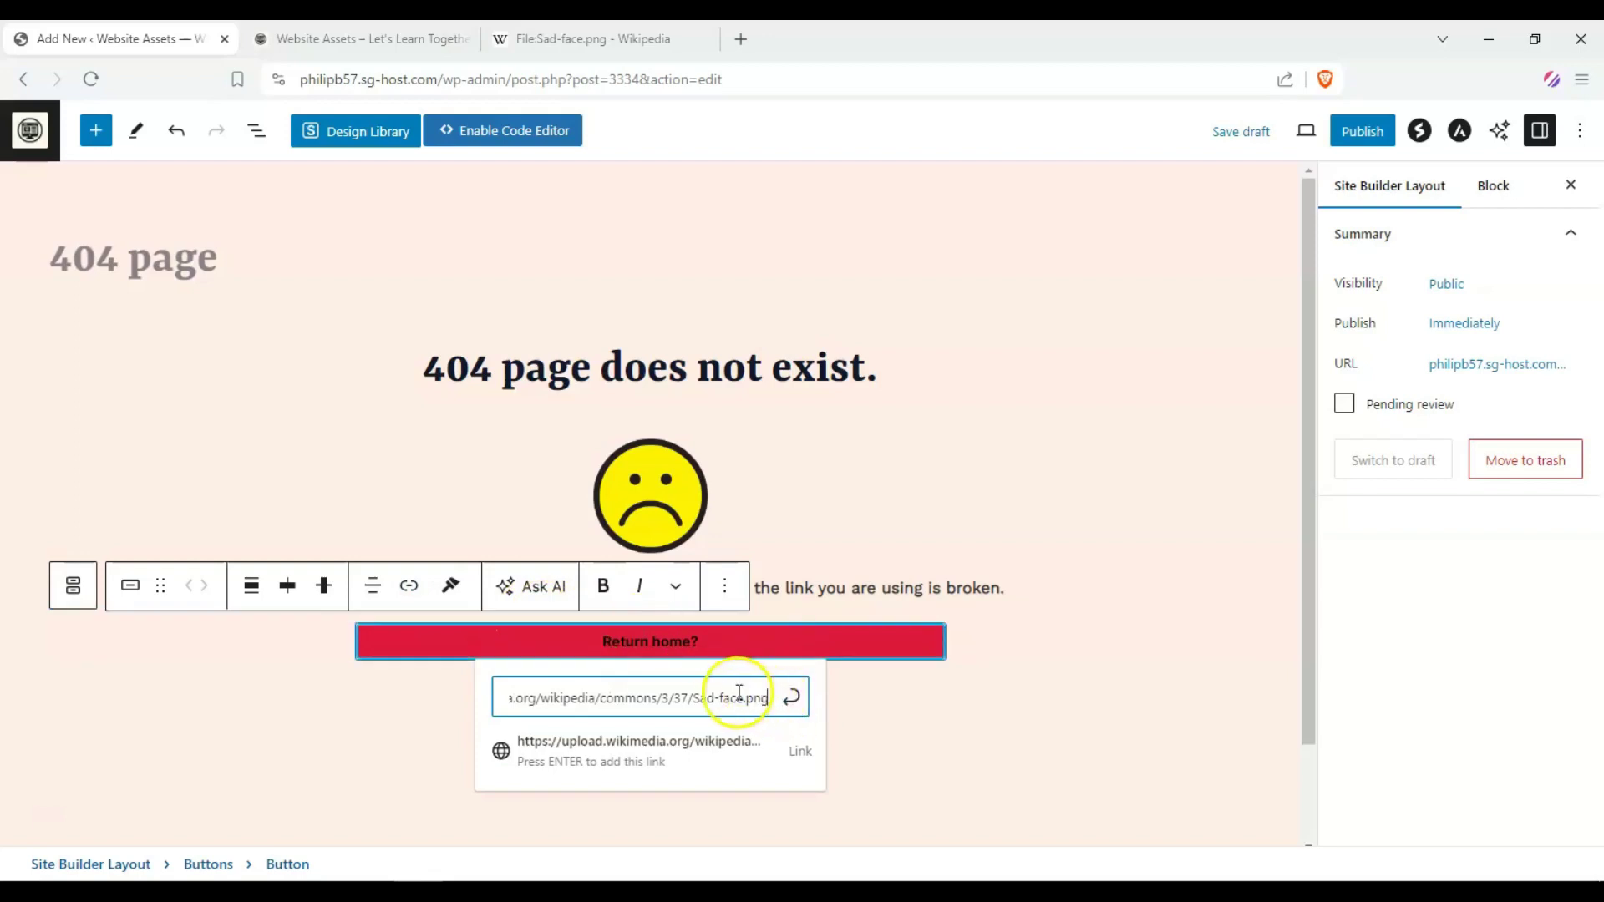
click(334, 38)
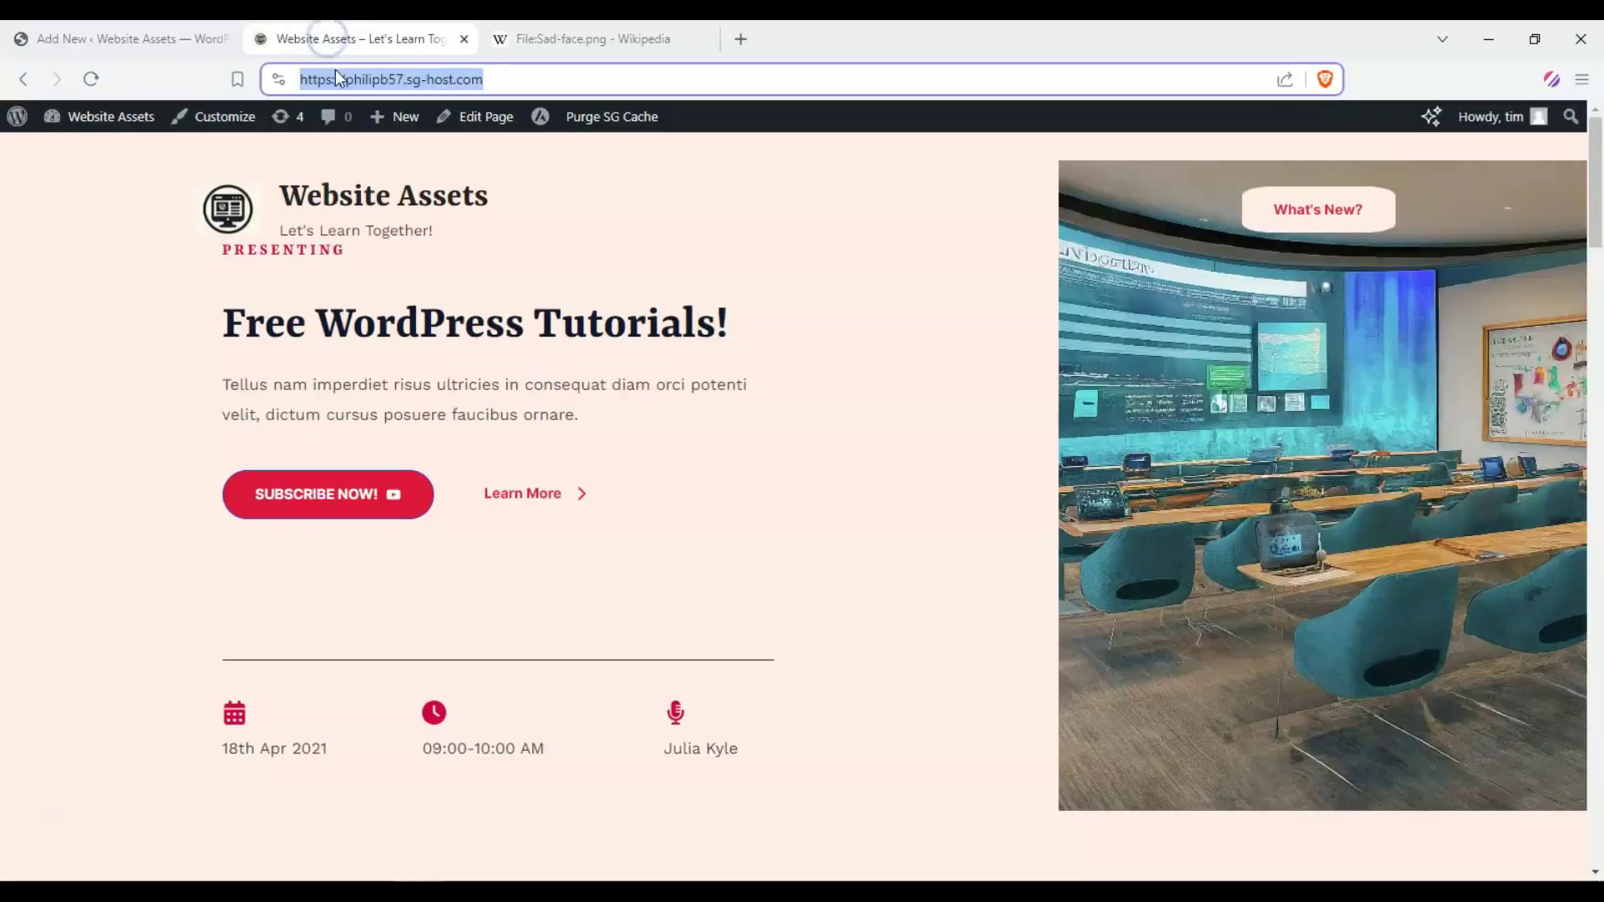
click(164, 37)
triple_click(634, 698)
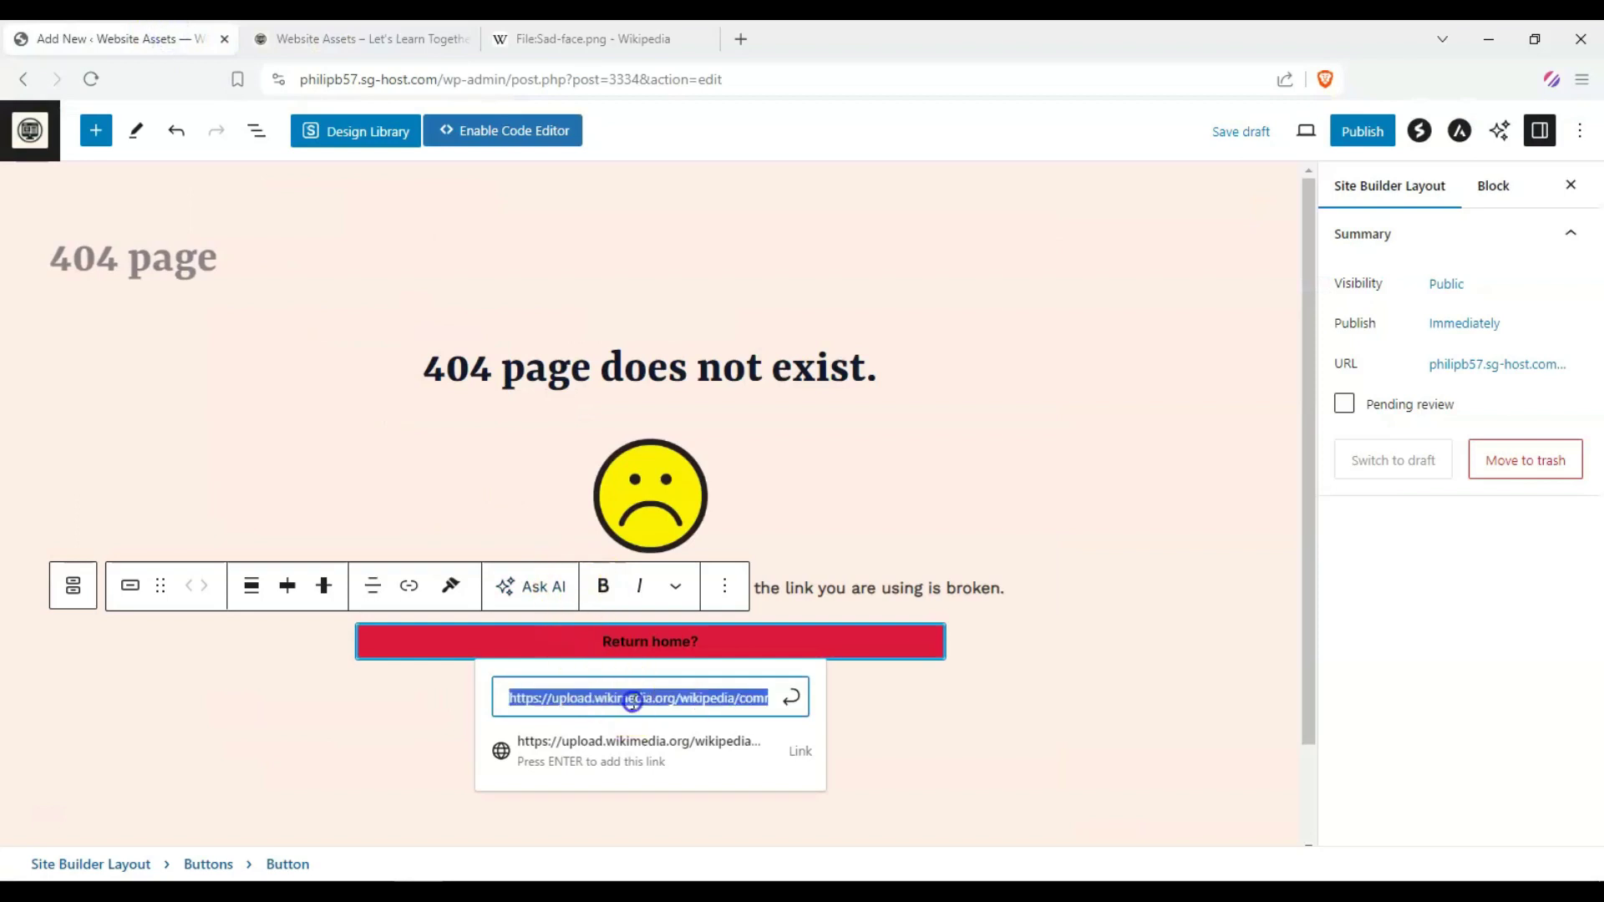
text(https://philipb57.sg-host.com/)
click(790, 697)
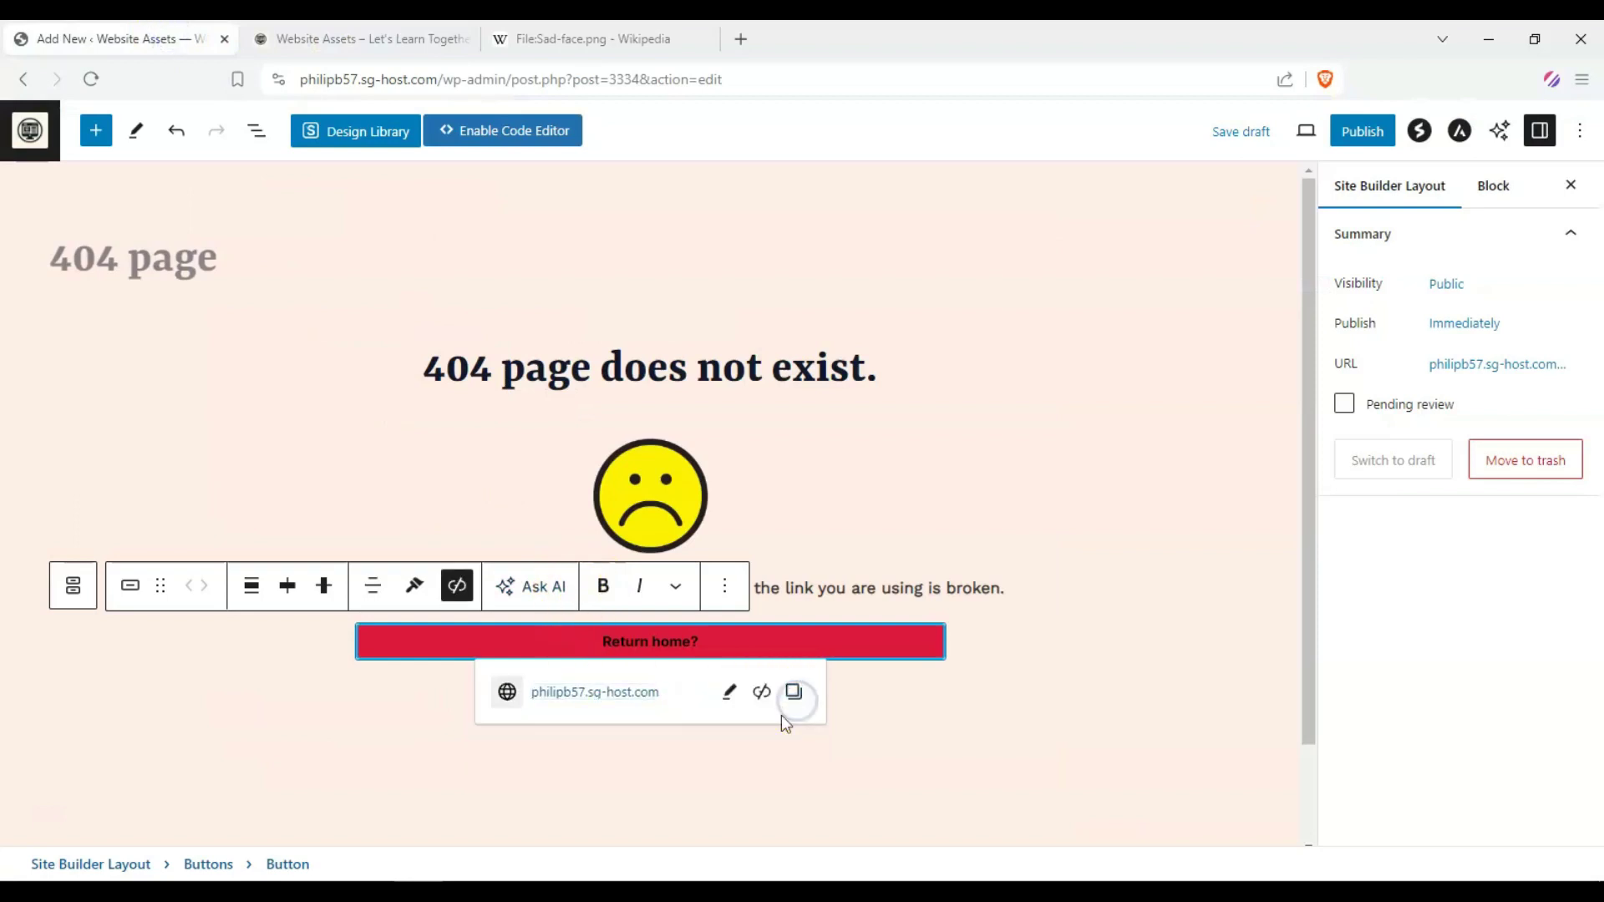
click(707, 775)
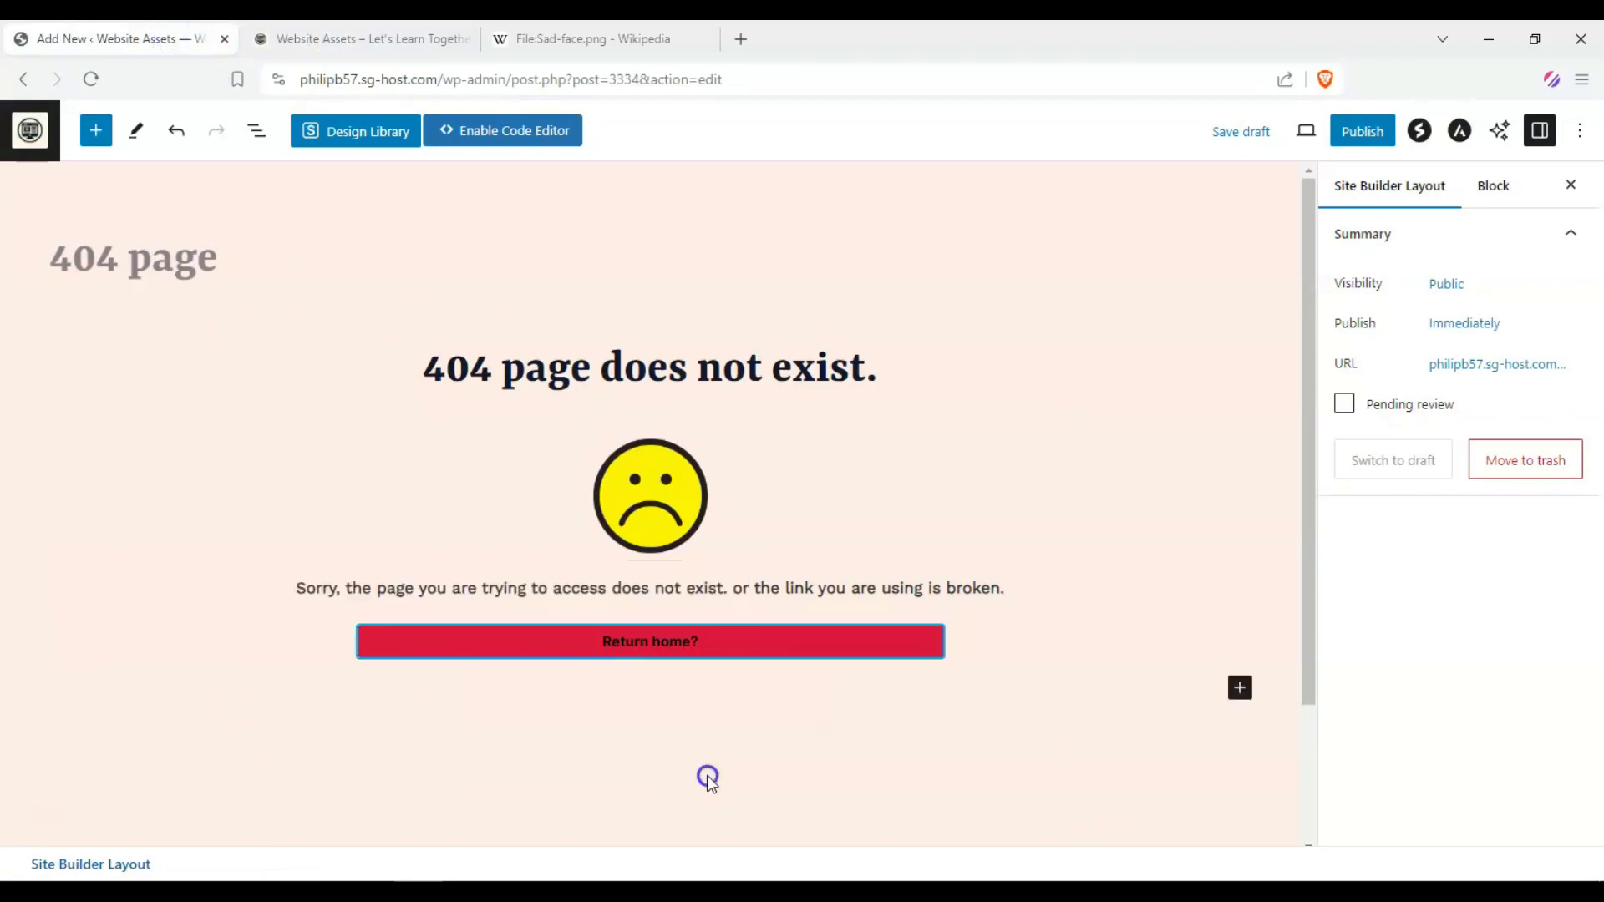
- Preview the draft 404 layout in a new tab, then close the Wikipedia and preview tabs
click(1306, 138)
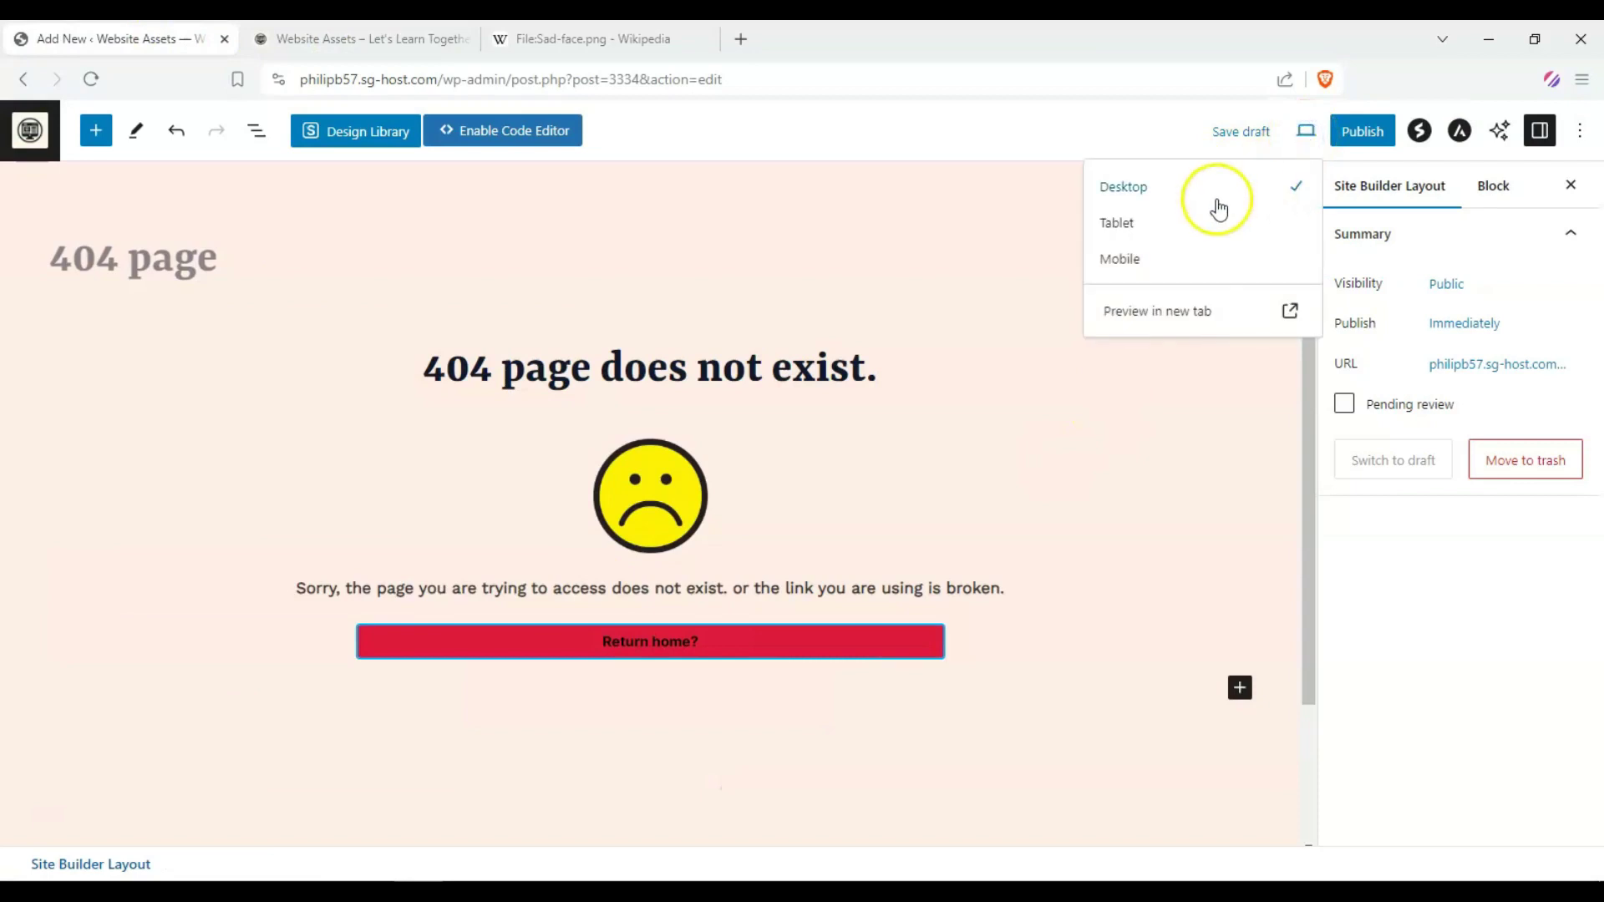
click(1207, 322)
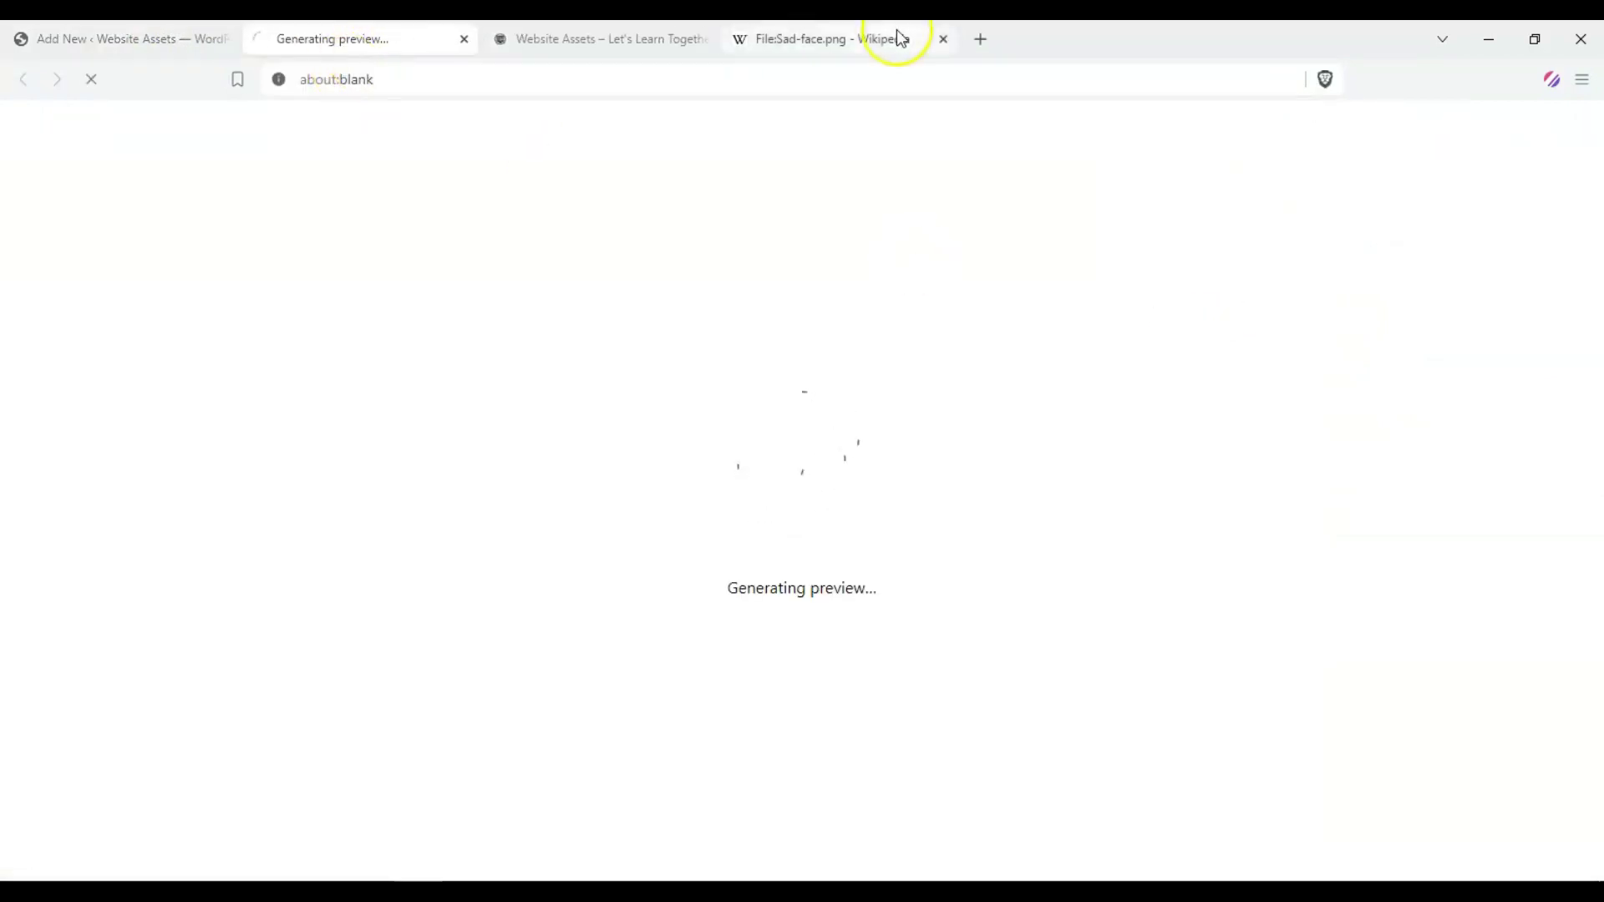
click(944, 42)
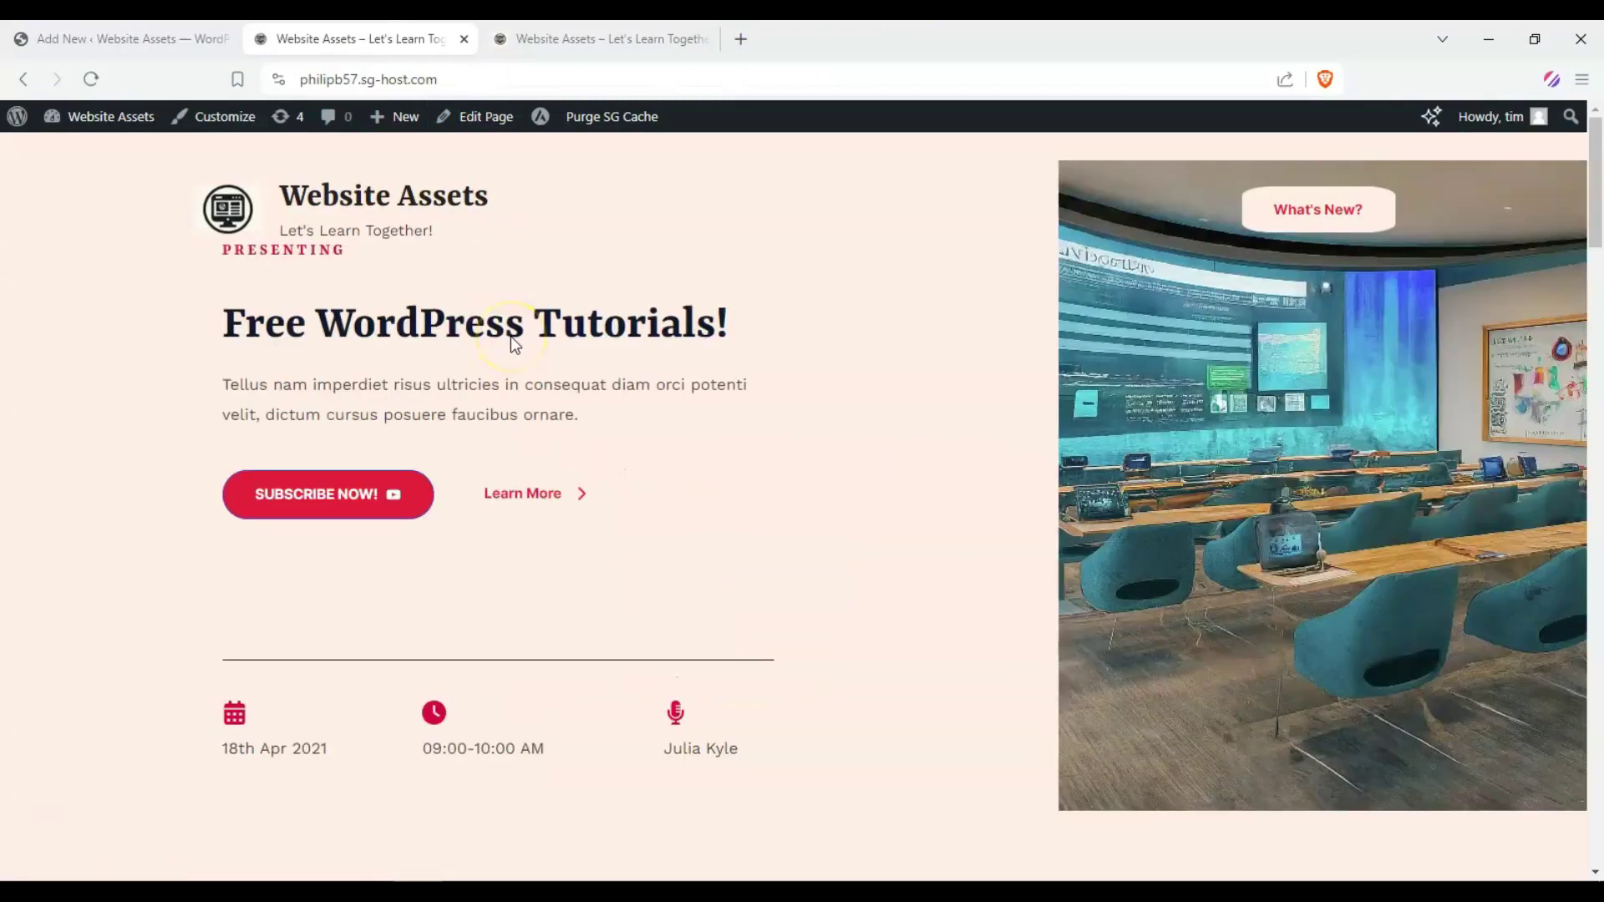
click(463, 38)
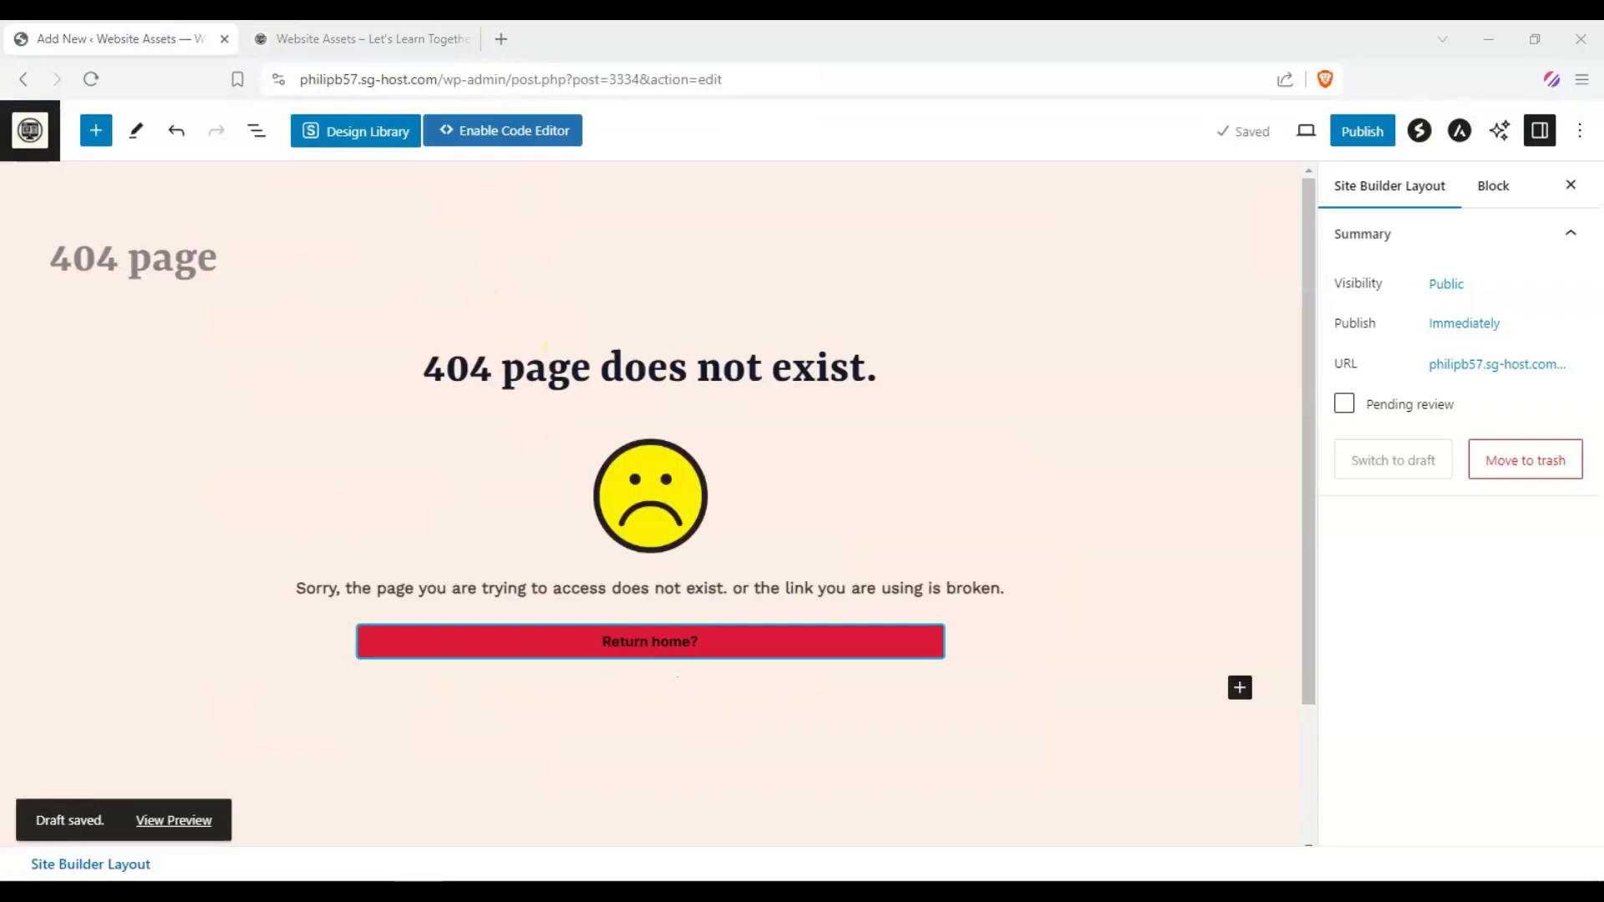
- In the Astra Site Builder settings, keep the layout type as 404 Page and expand its display settings
click(1487, 187)
click(1444, 187)
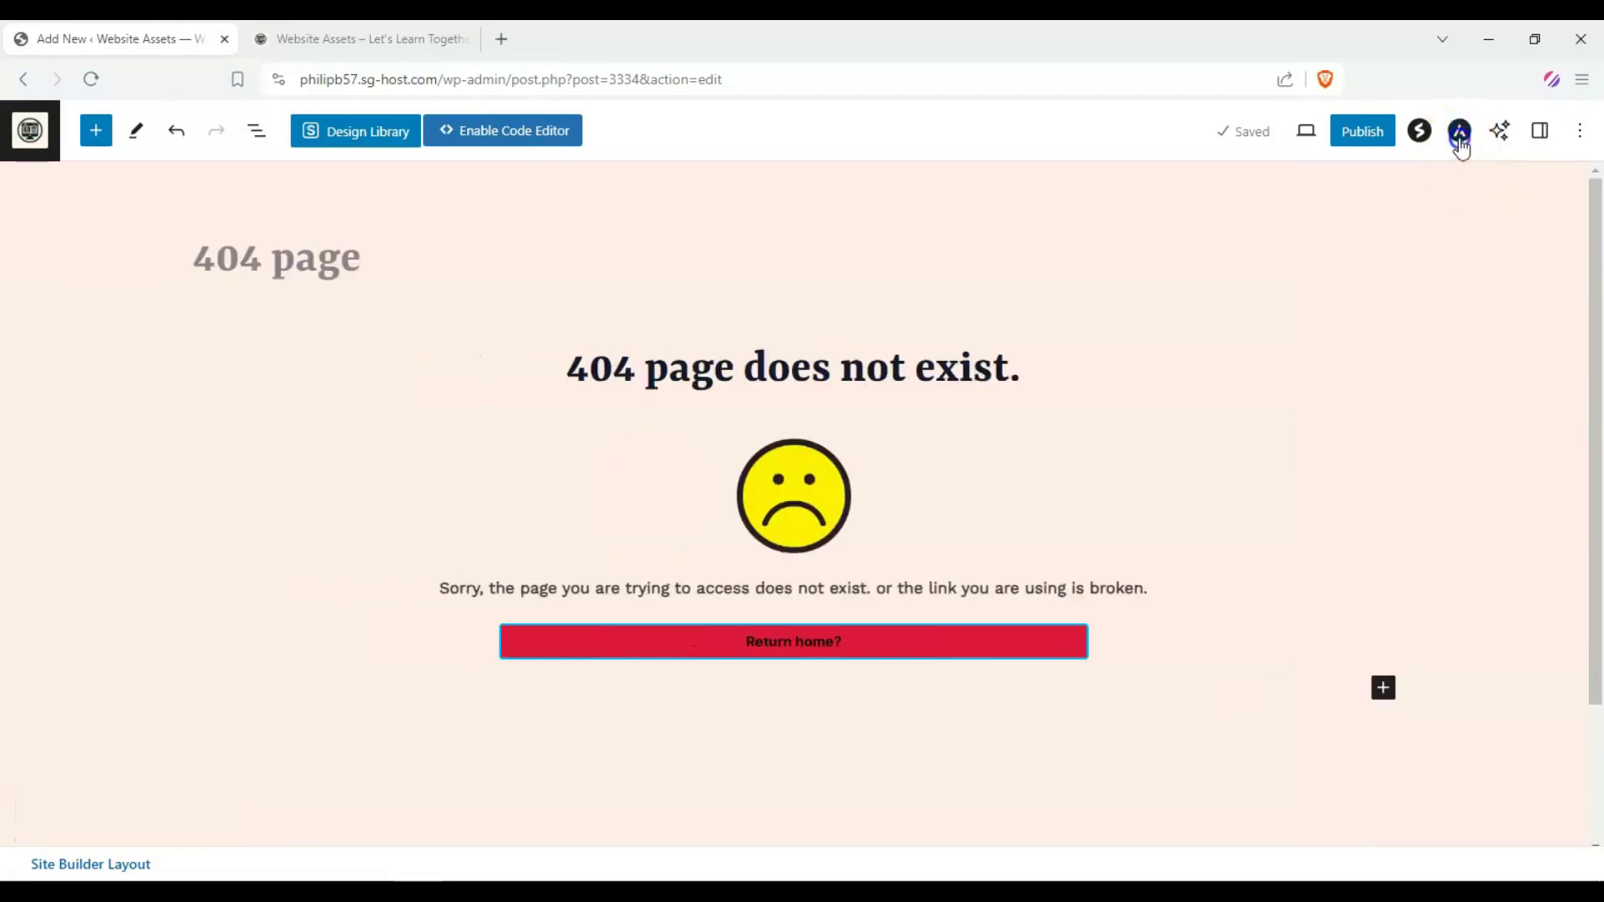
click(1458, 134)
click(1580, 292)
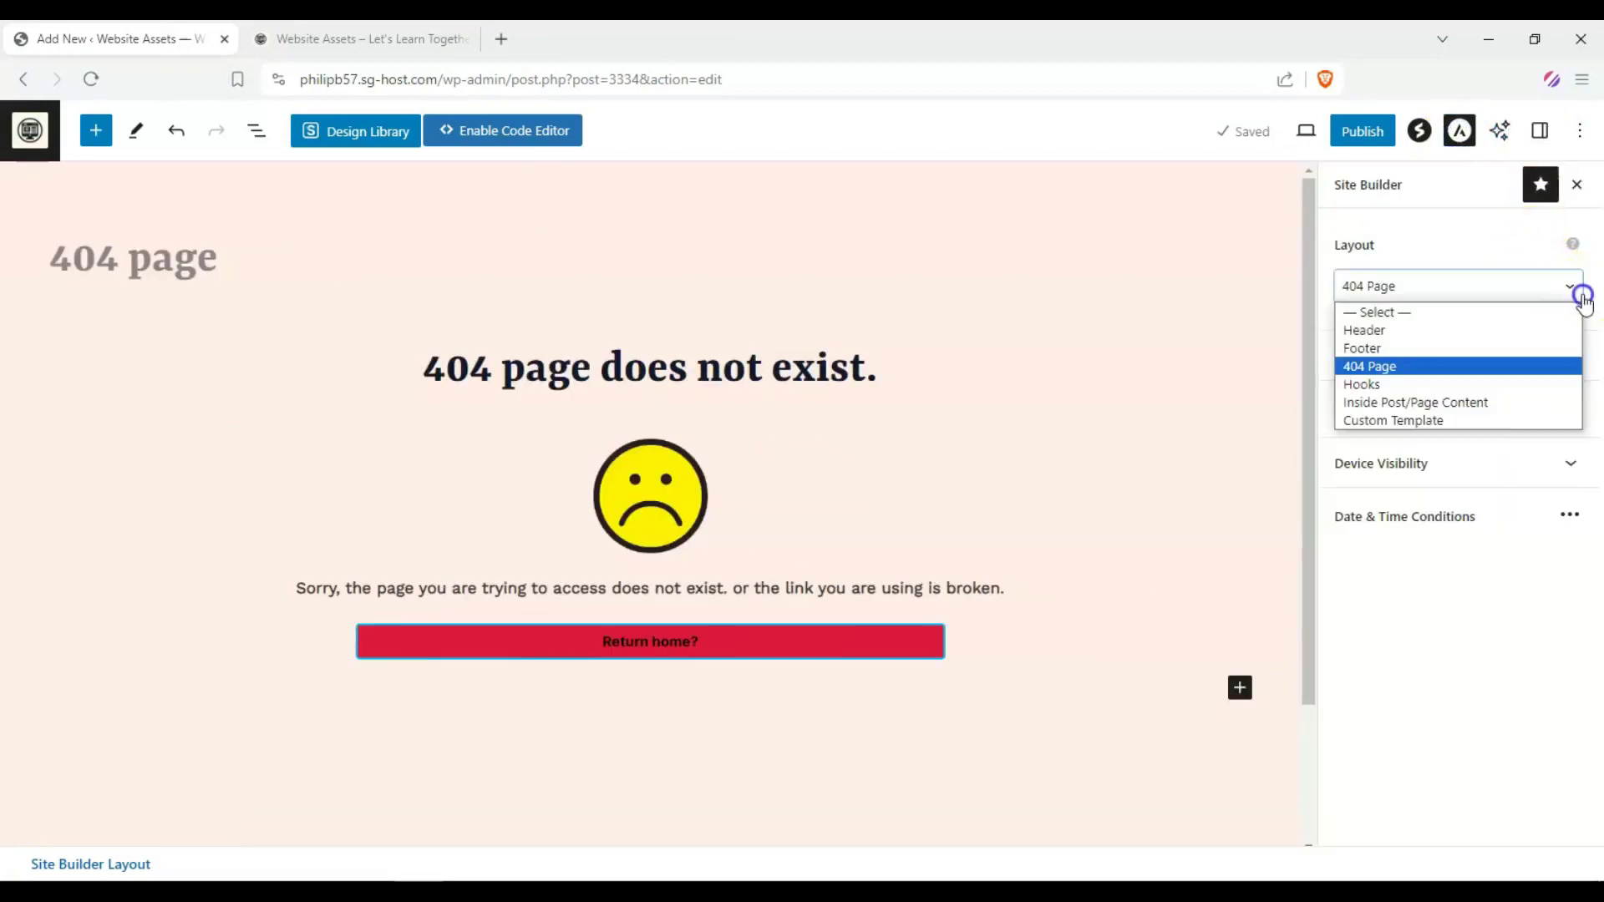
click(1360, 287)
click(1568, 357)
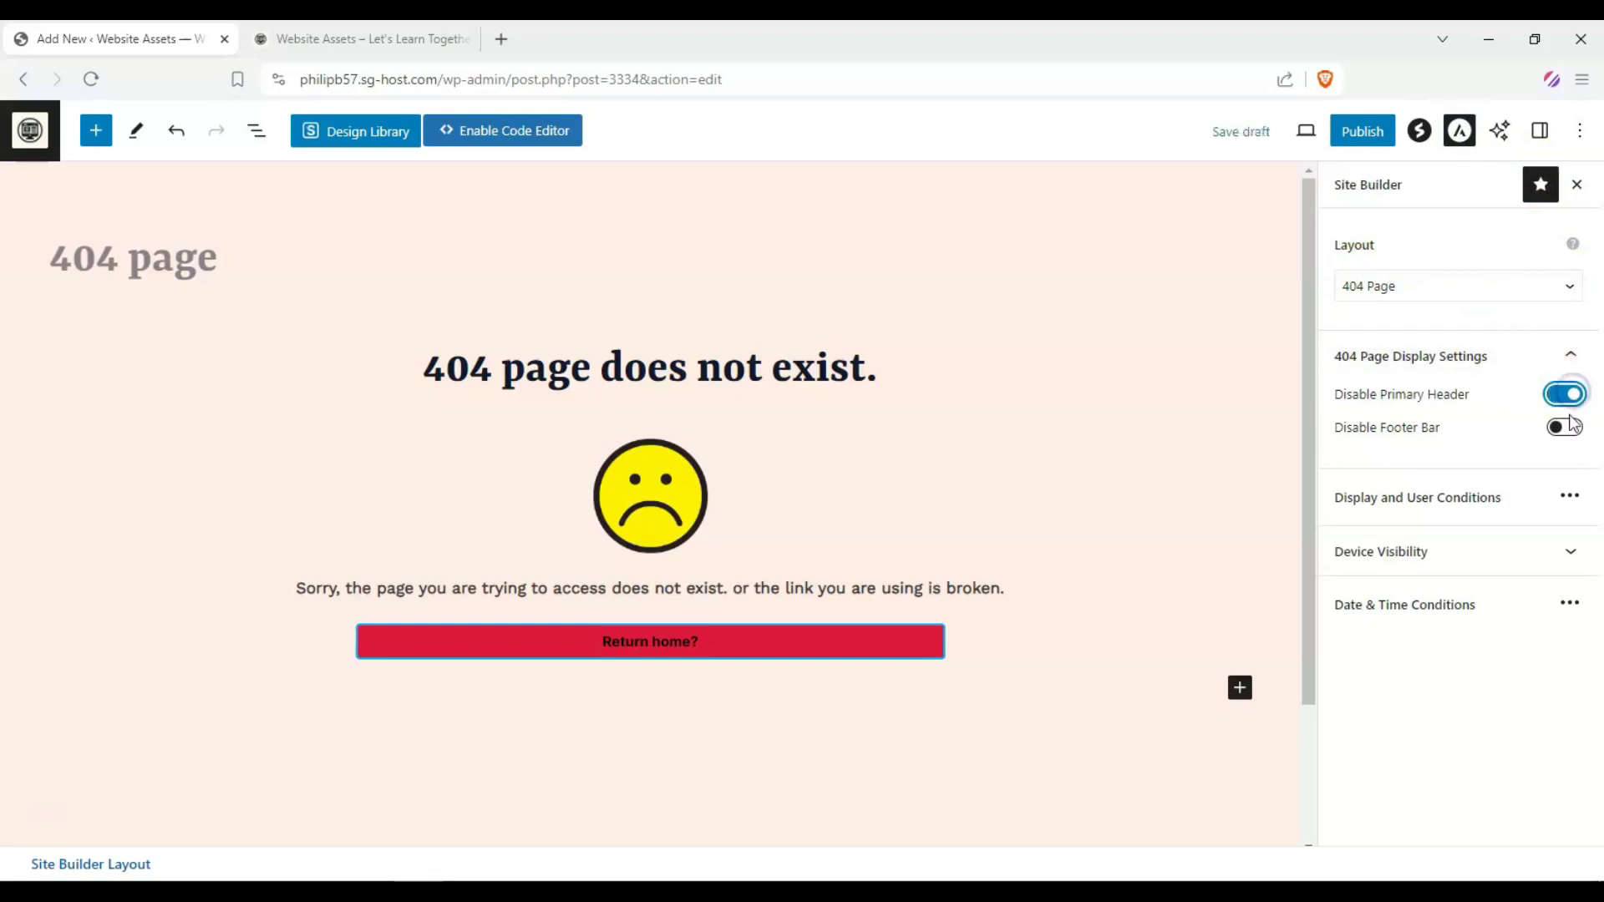
- Keep the user condition on All users and review device visibility and date/time conditions
click(1570, 496)
click(1016, 499)
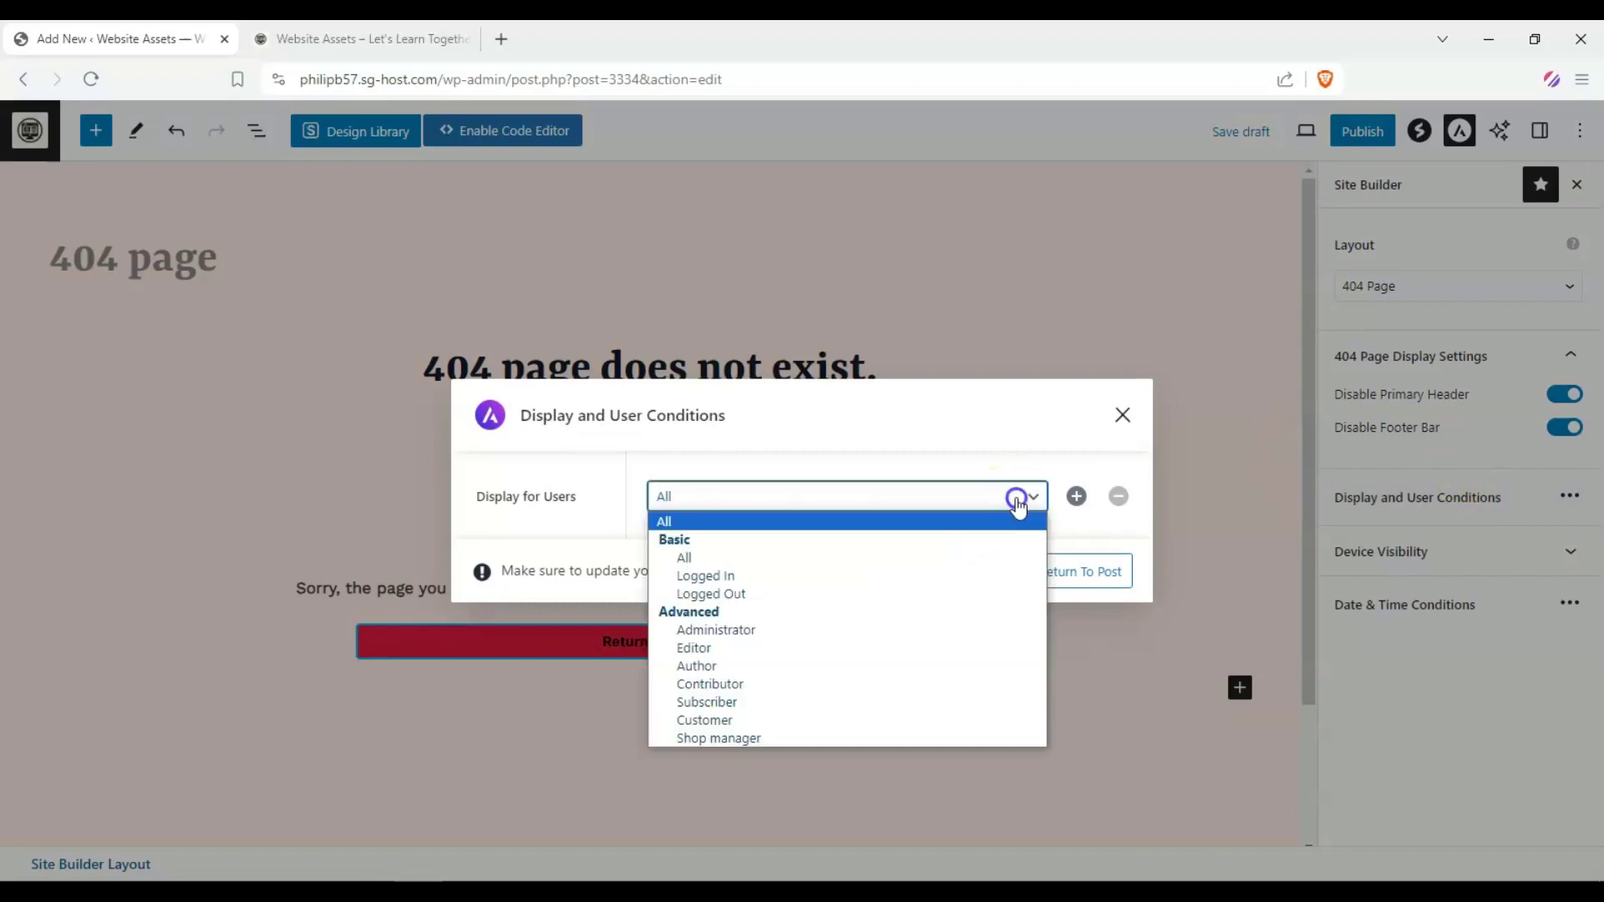
click(835, 557)
click(1123, 416)
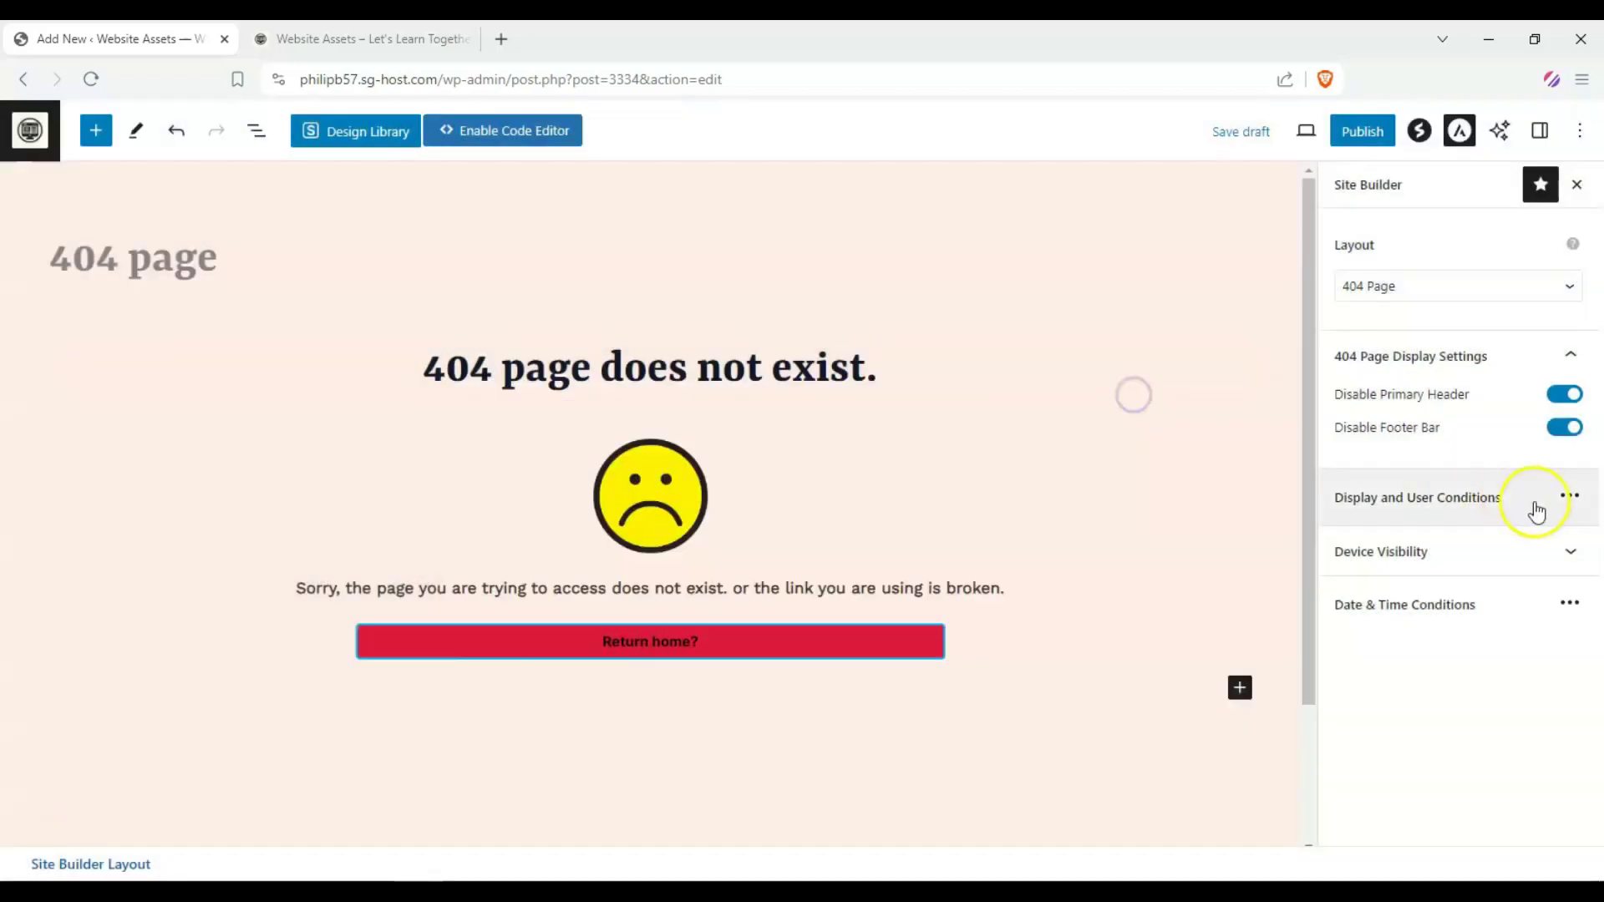
click(1570, 550)
click(1571, 550)
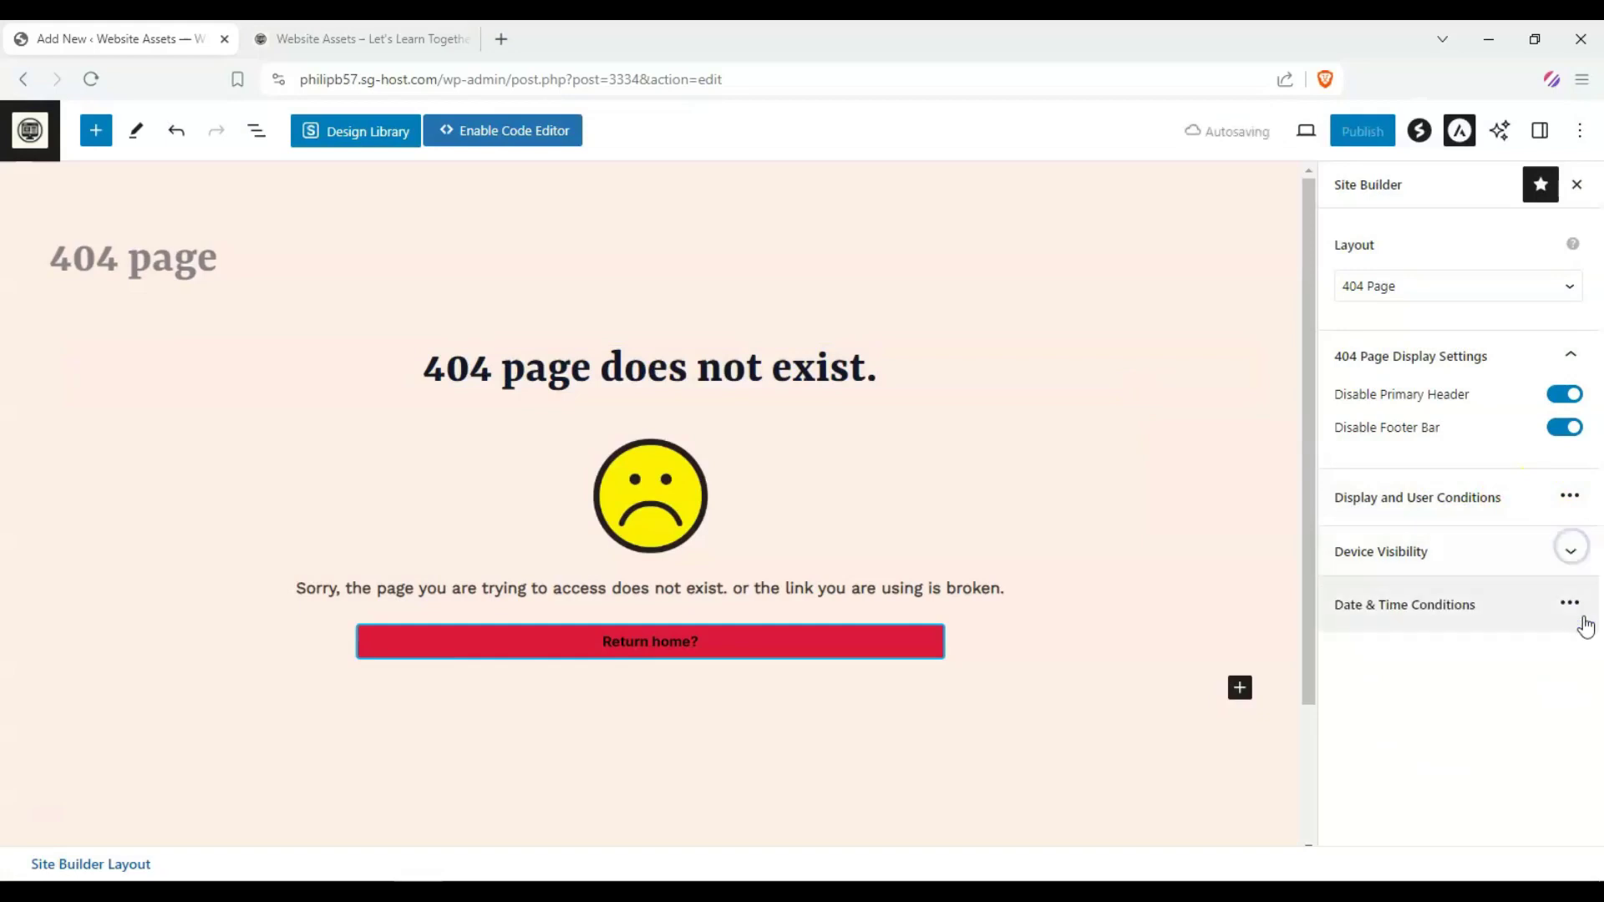
click(1571, 605)
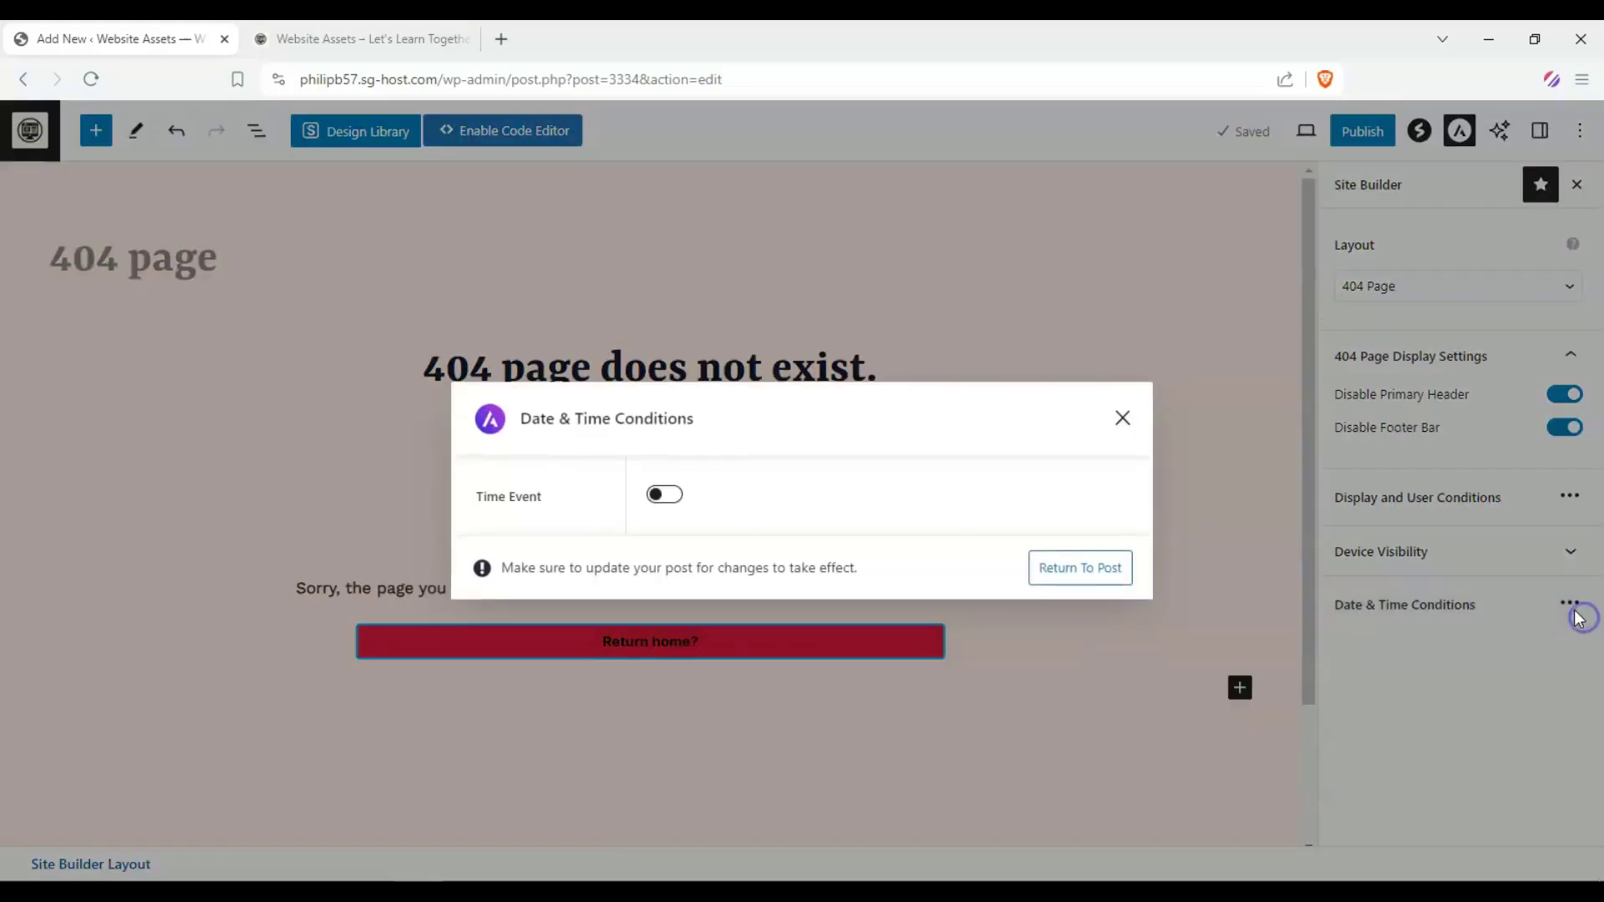
click(1124, 417)
click(1546, 545)
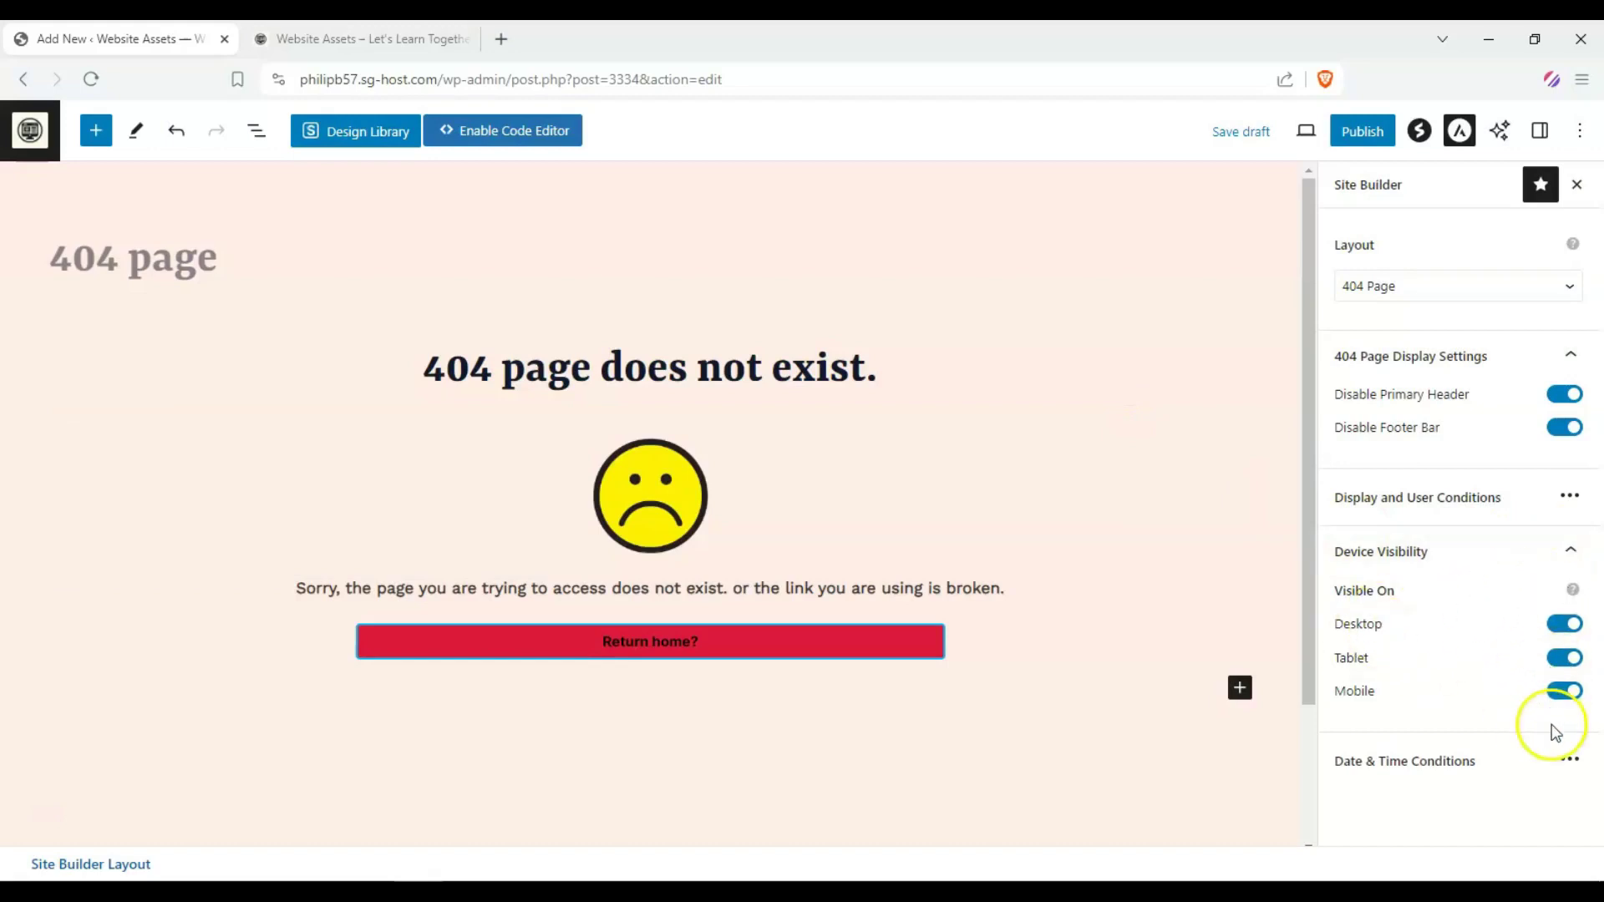
click(1567, 552)
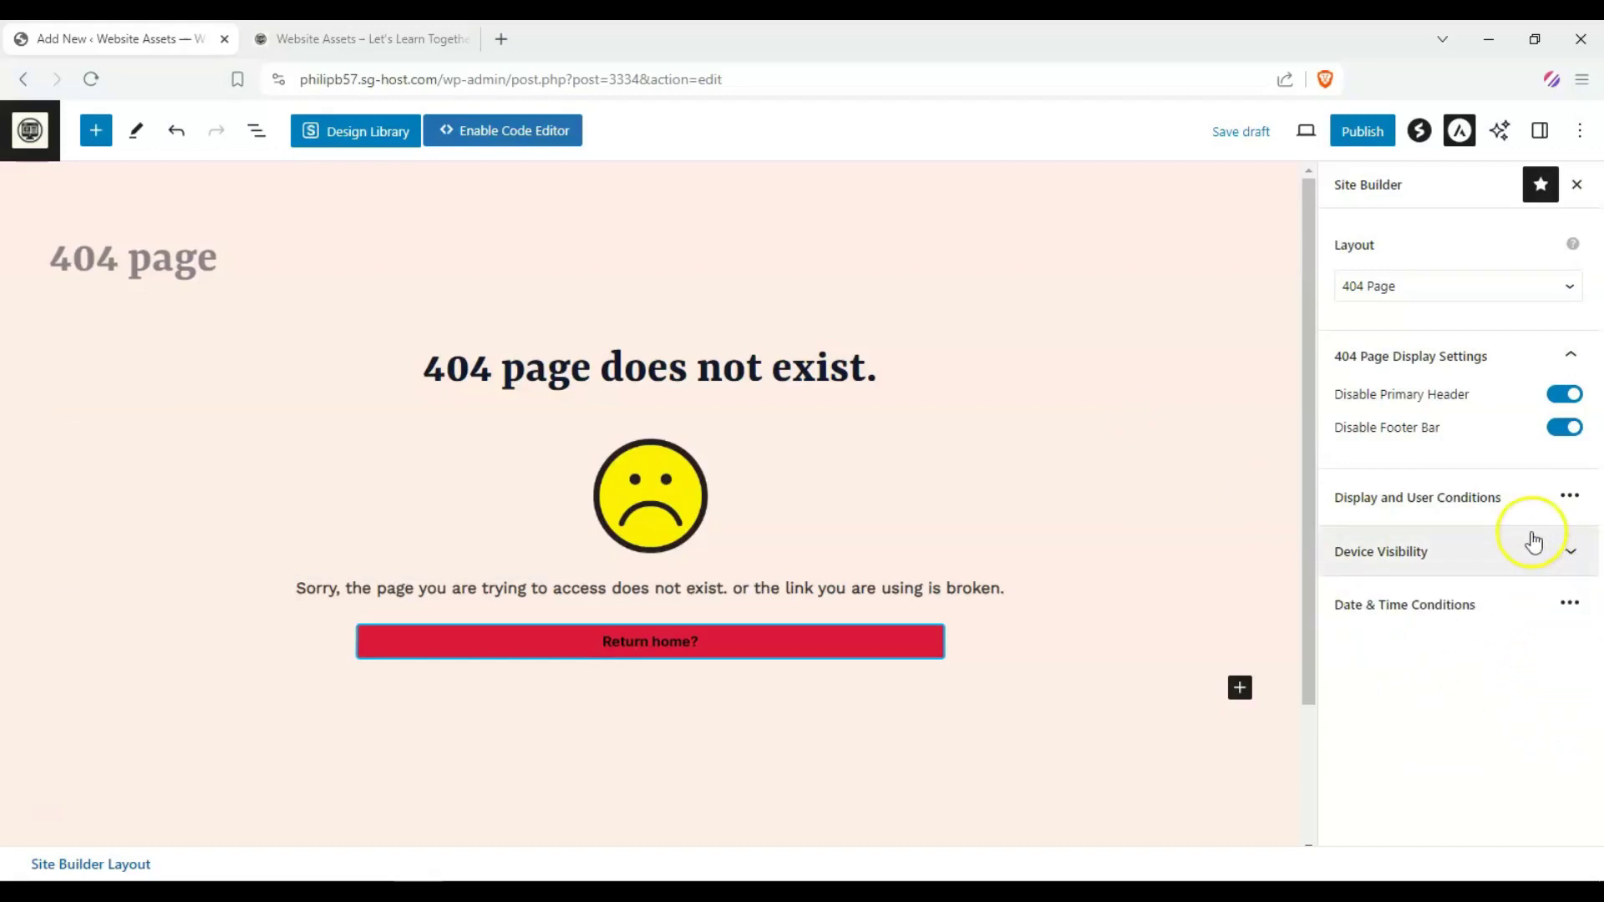
- Recheck that All users stays selected, then start publishing the layout
click(1568, 497)
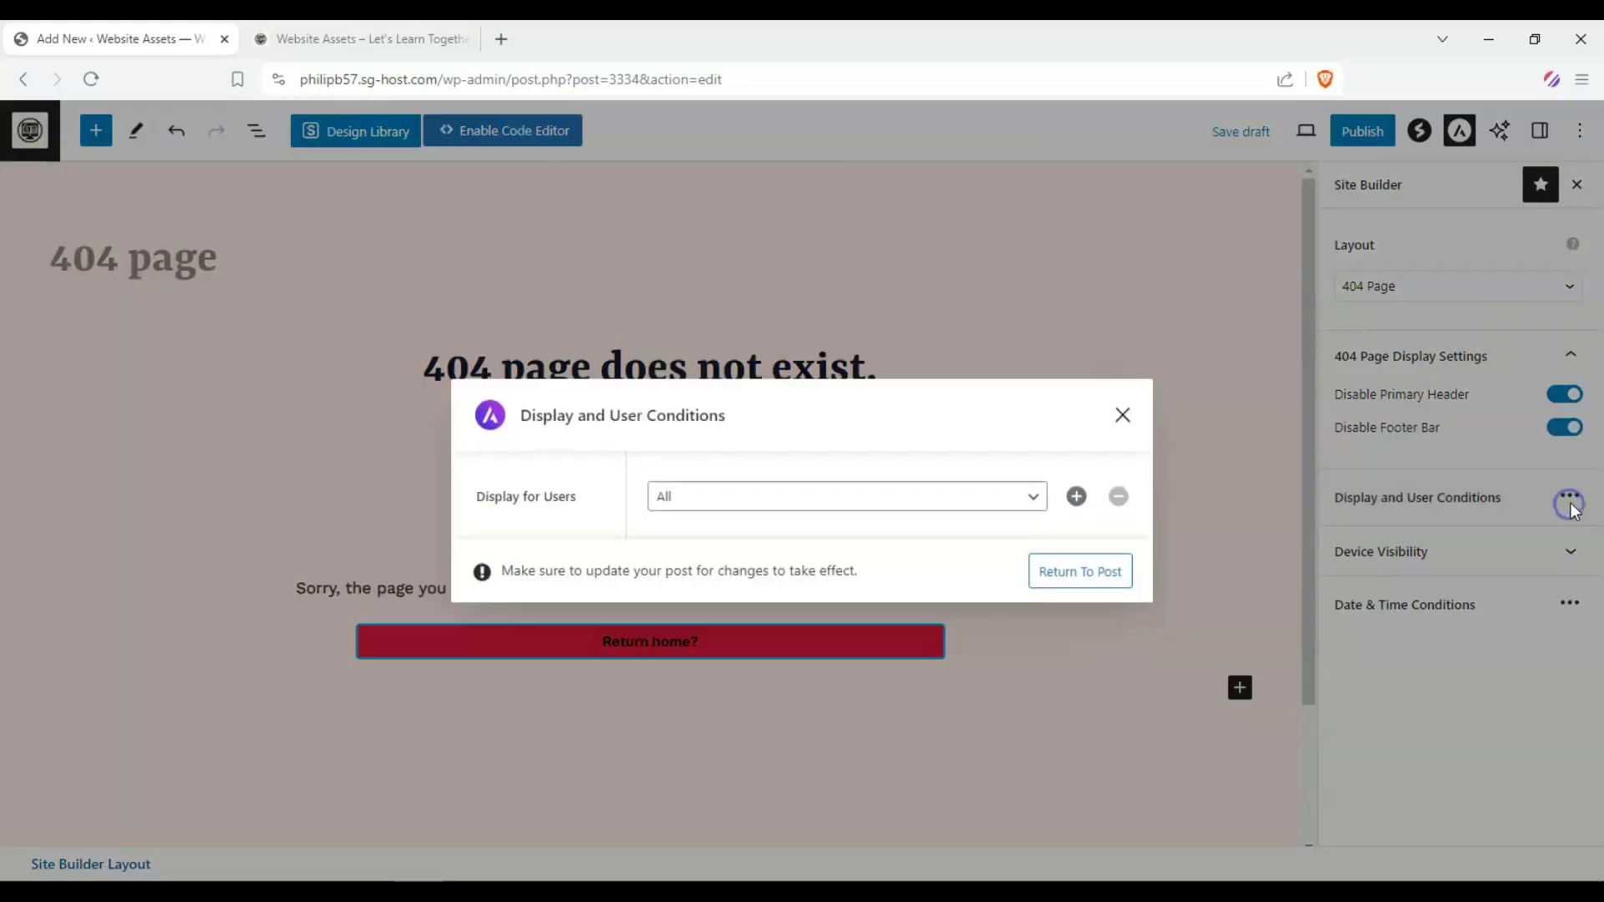
click(981, 505)
click(981, 505)
click(1122, 415)
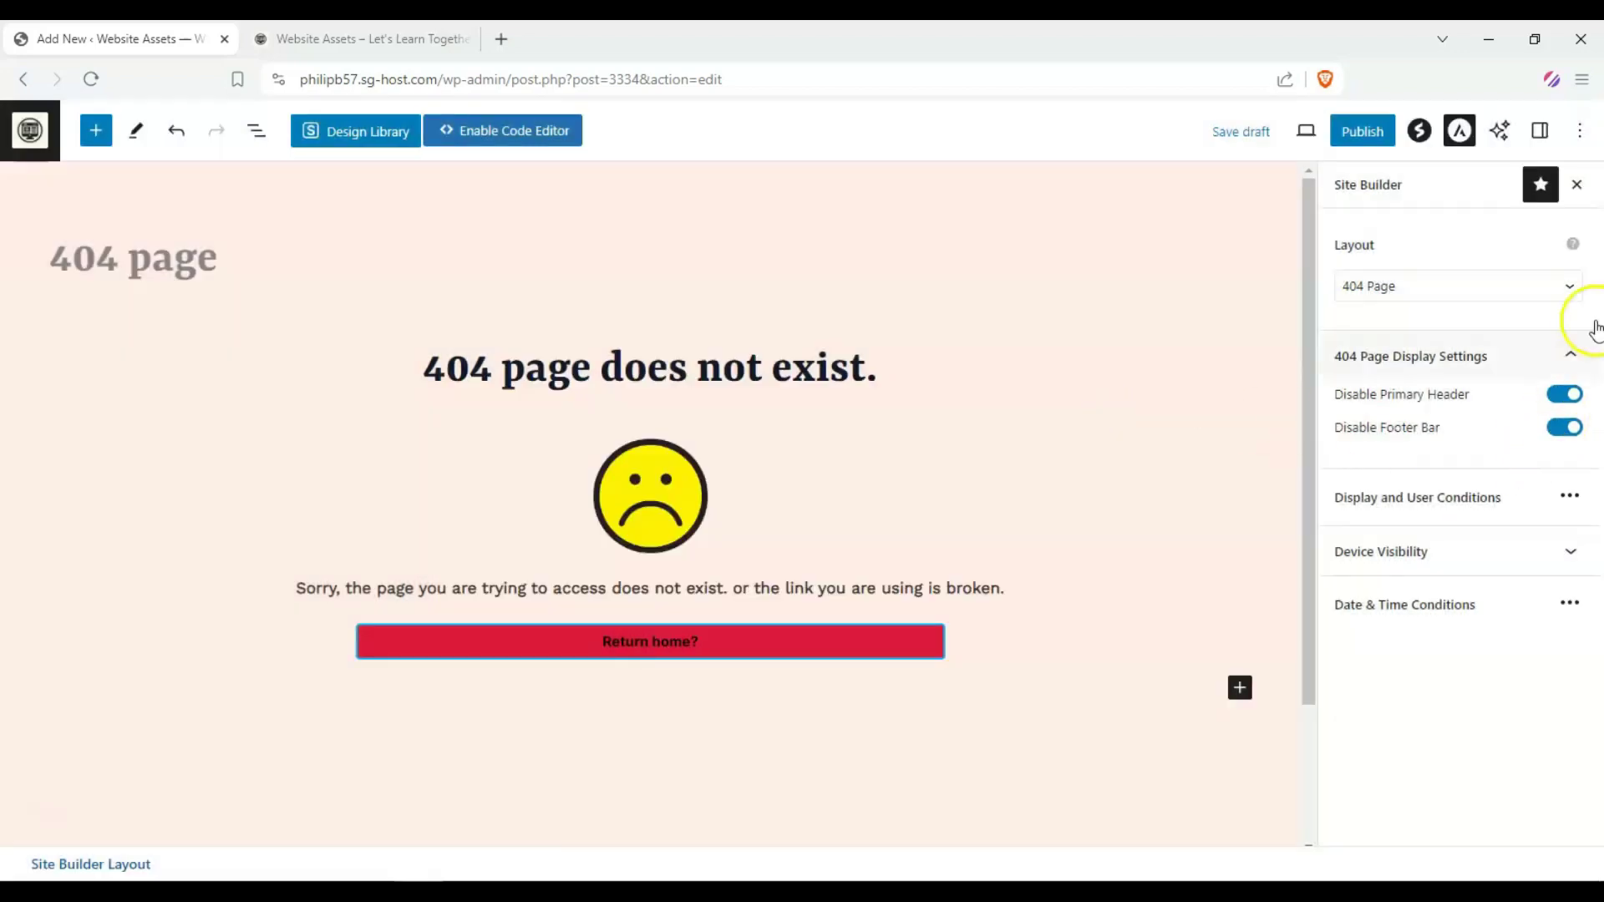
click(1376, 136)
- Publish the 404 layout and load the made-up address /sdfghsdfght on the live site
click(1375, 129)
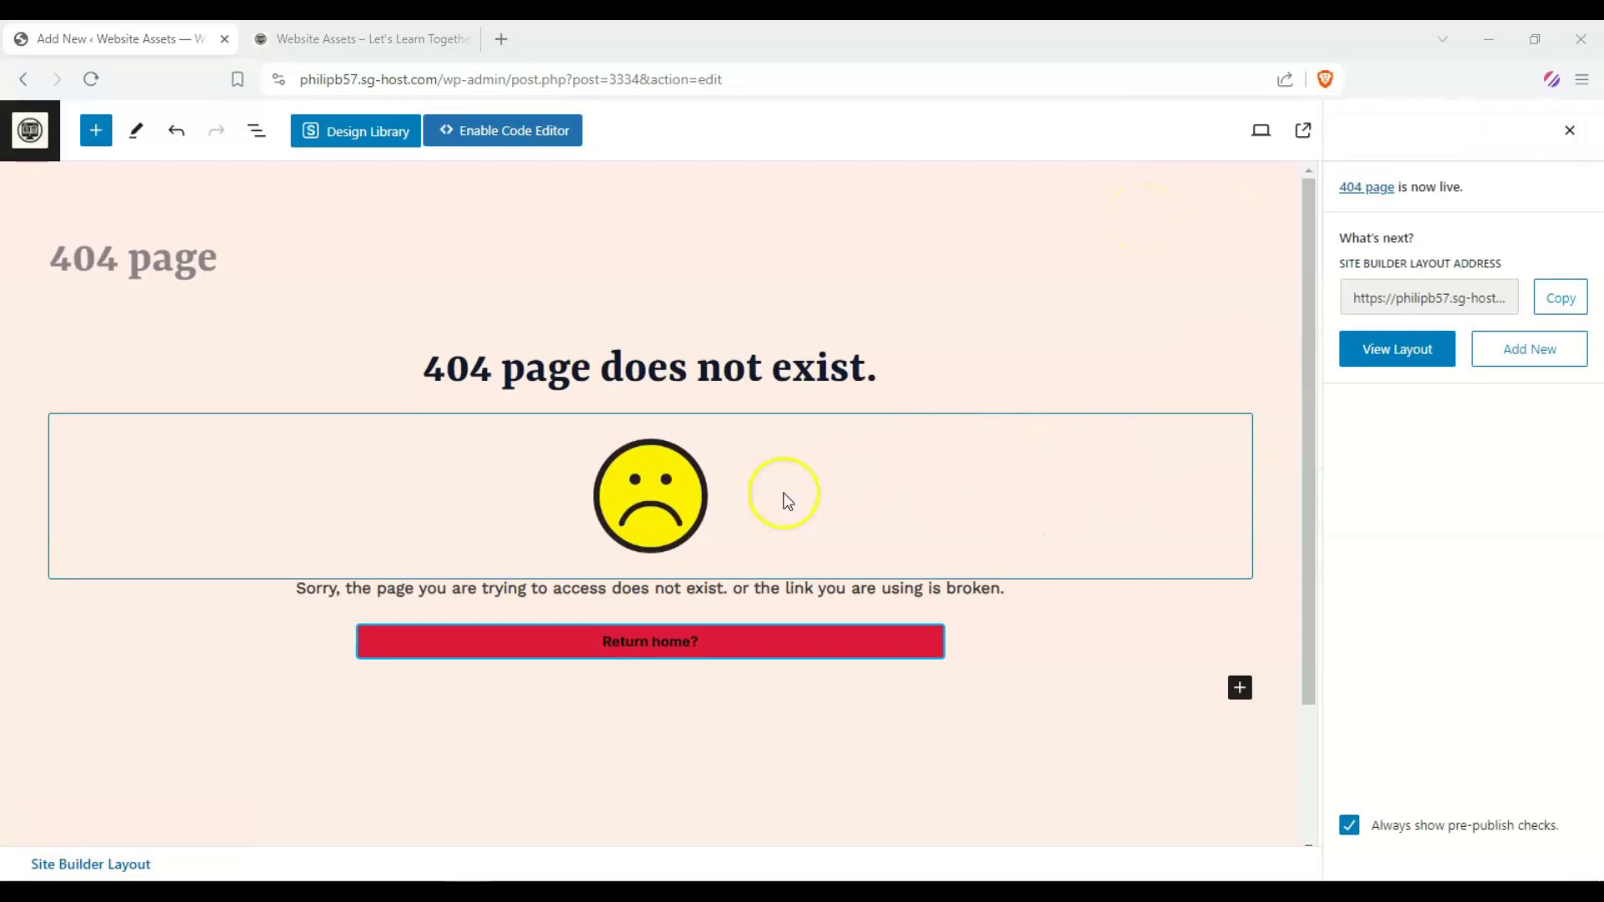
click(383, 46)
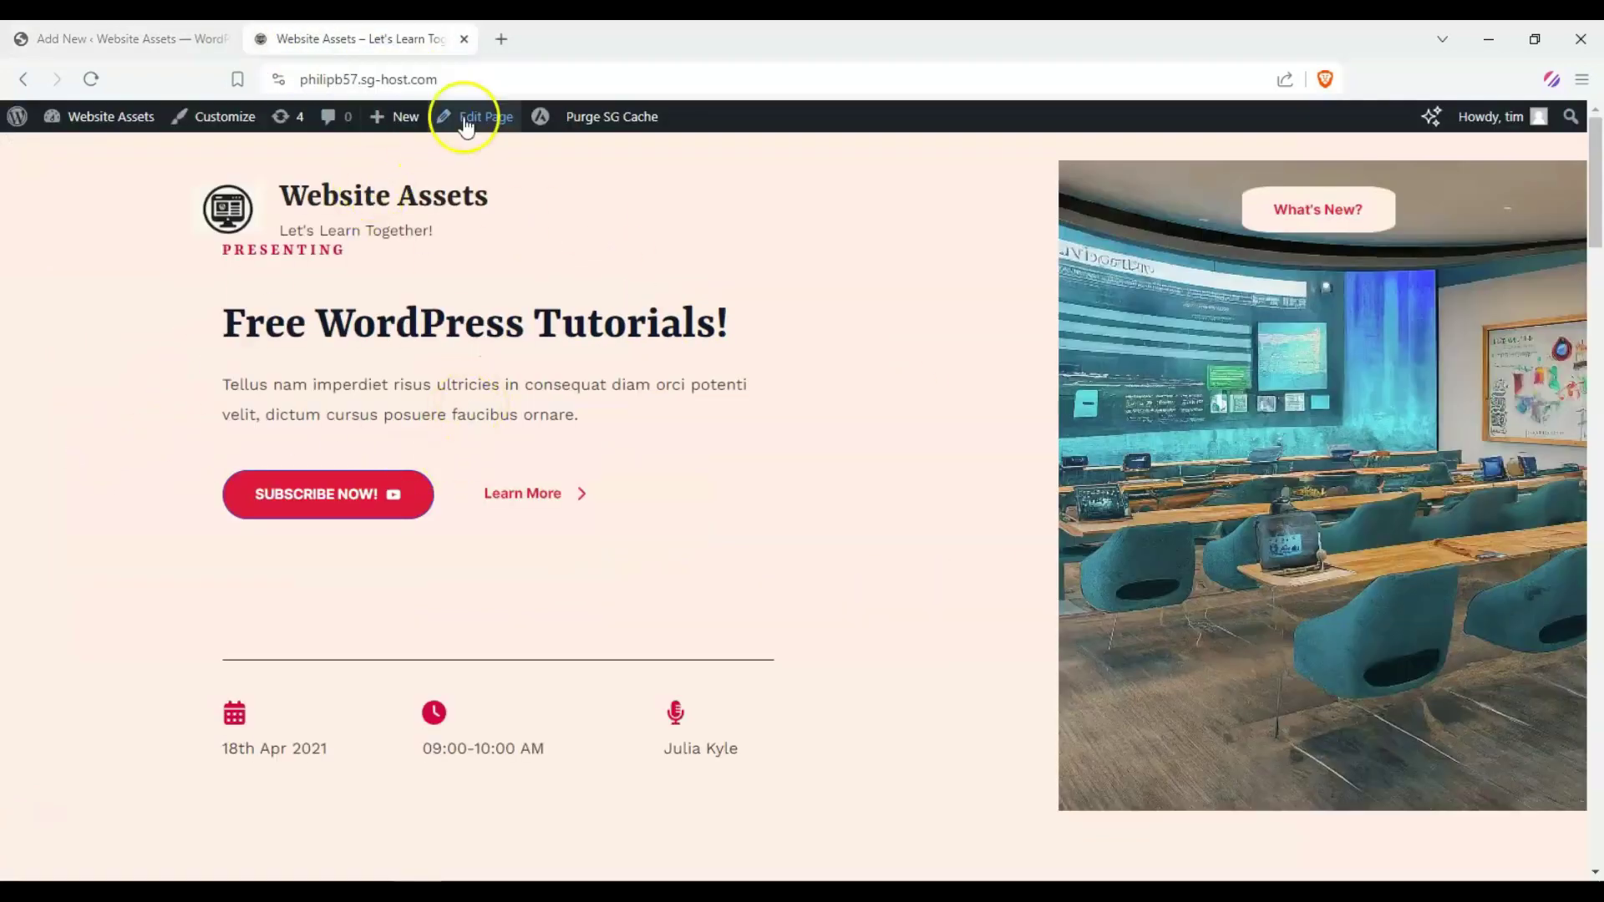
click(494, 81)
double_click(497, 84)
click(497, 86)
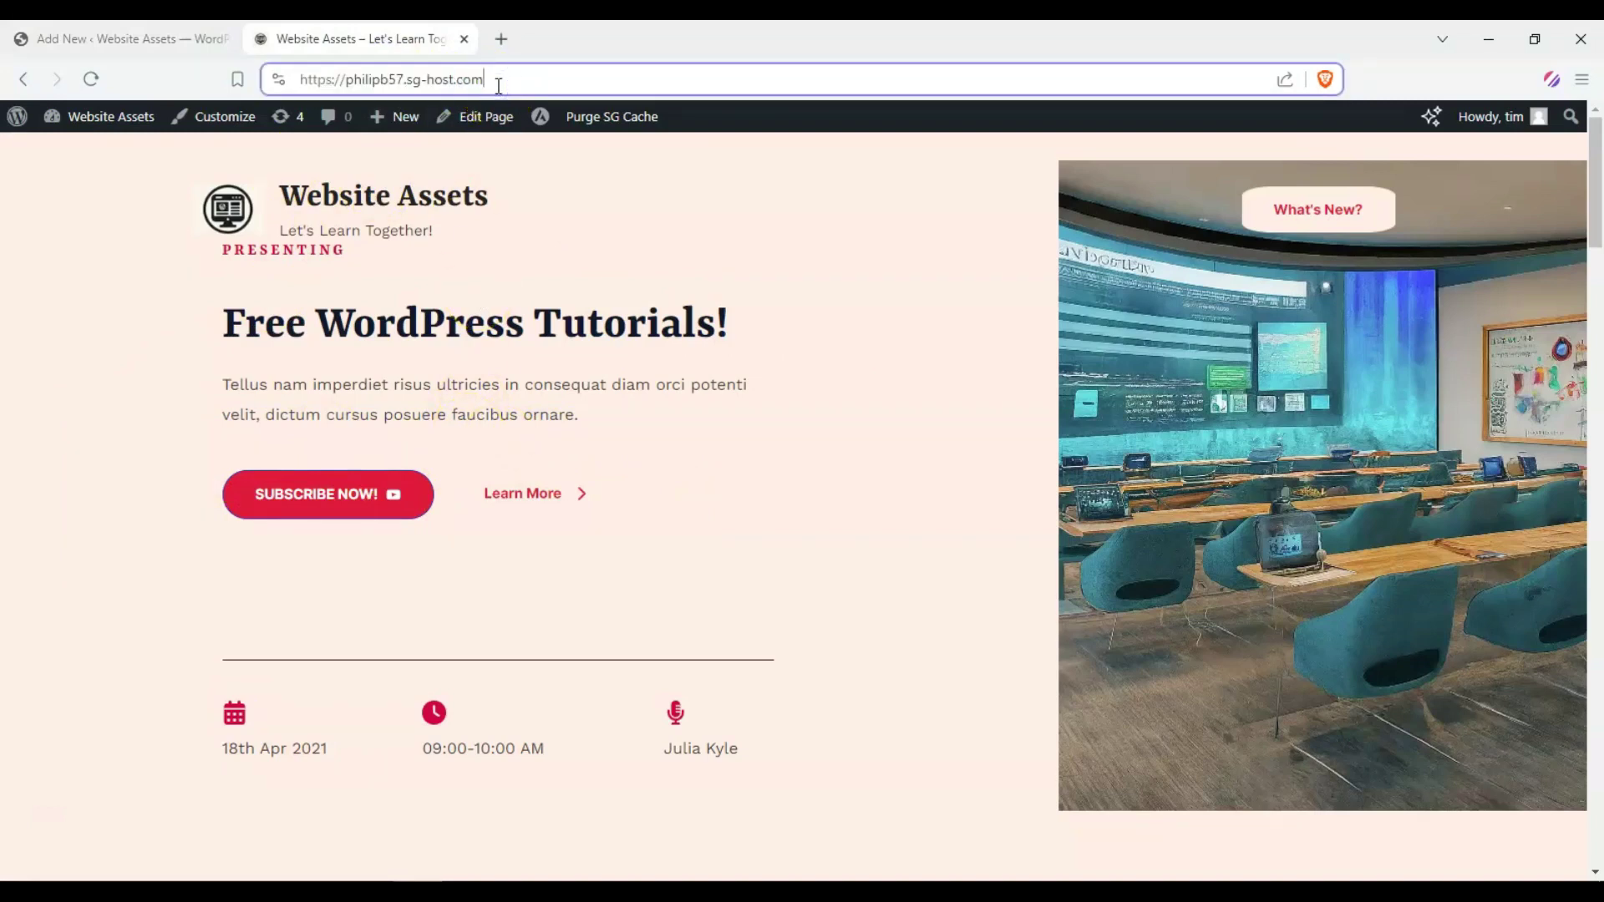
text(/sdfghsdfght)
key(Return)
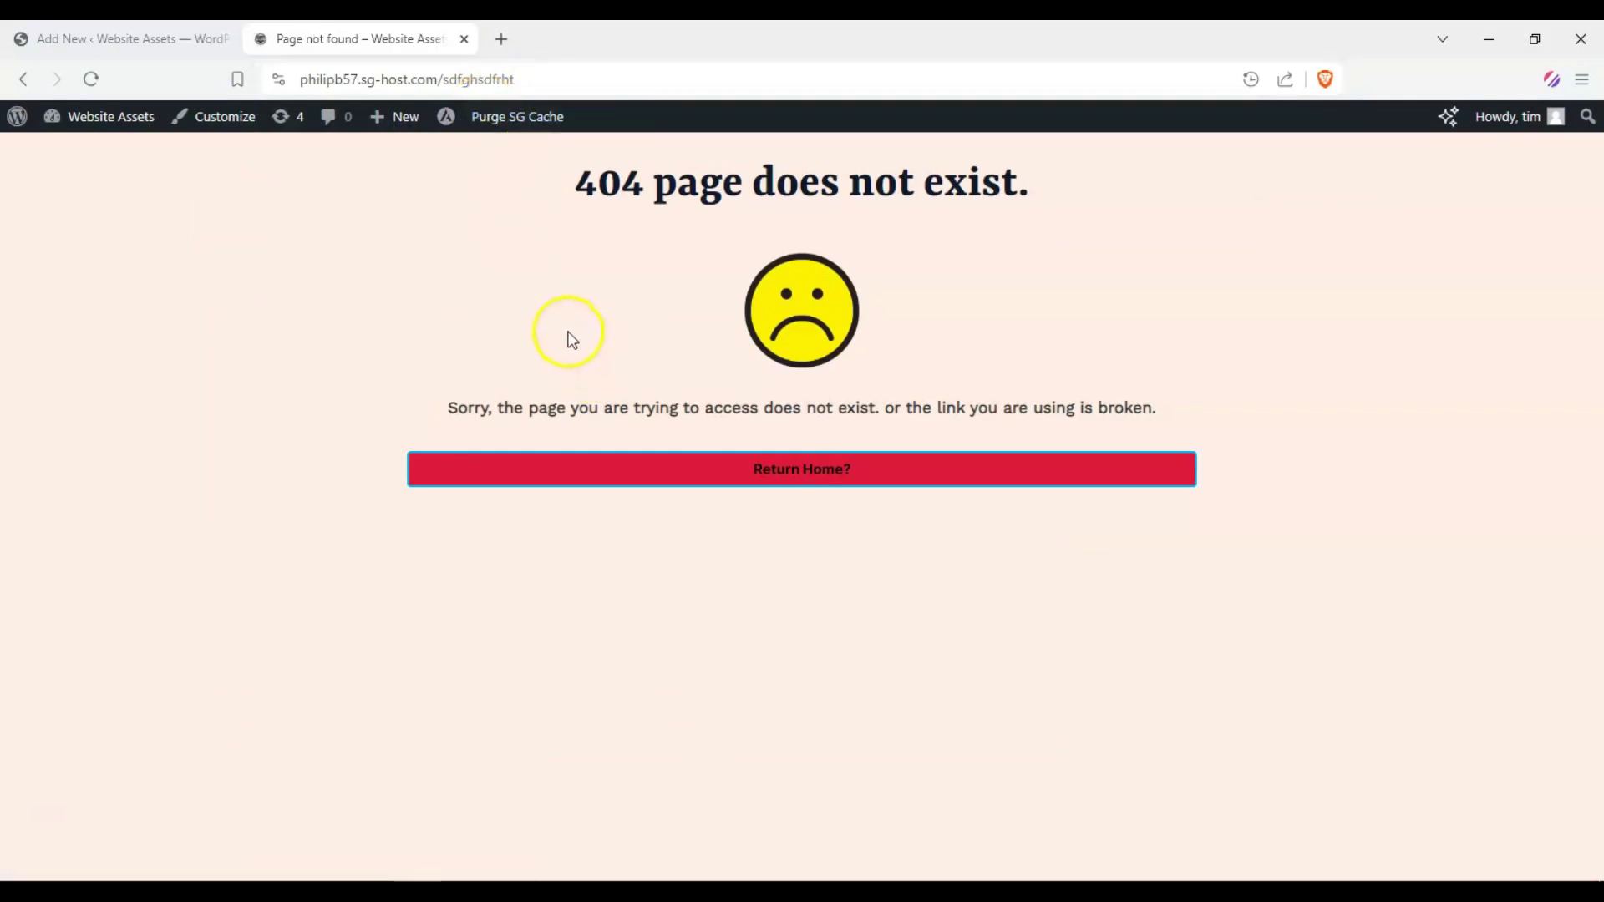
- Add a comma so the heading reads '404, page does not exist.', update, and reload the live page
drag(575, 182, 1073, 170)
click(557, 211)
click(138, 39)
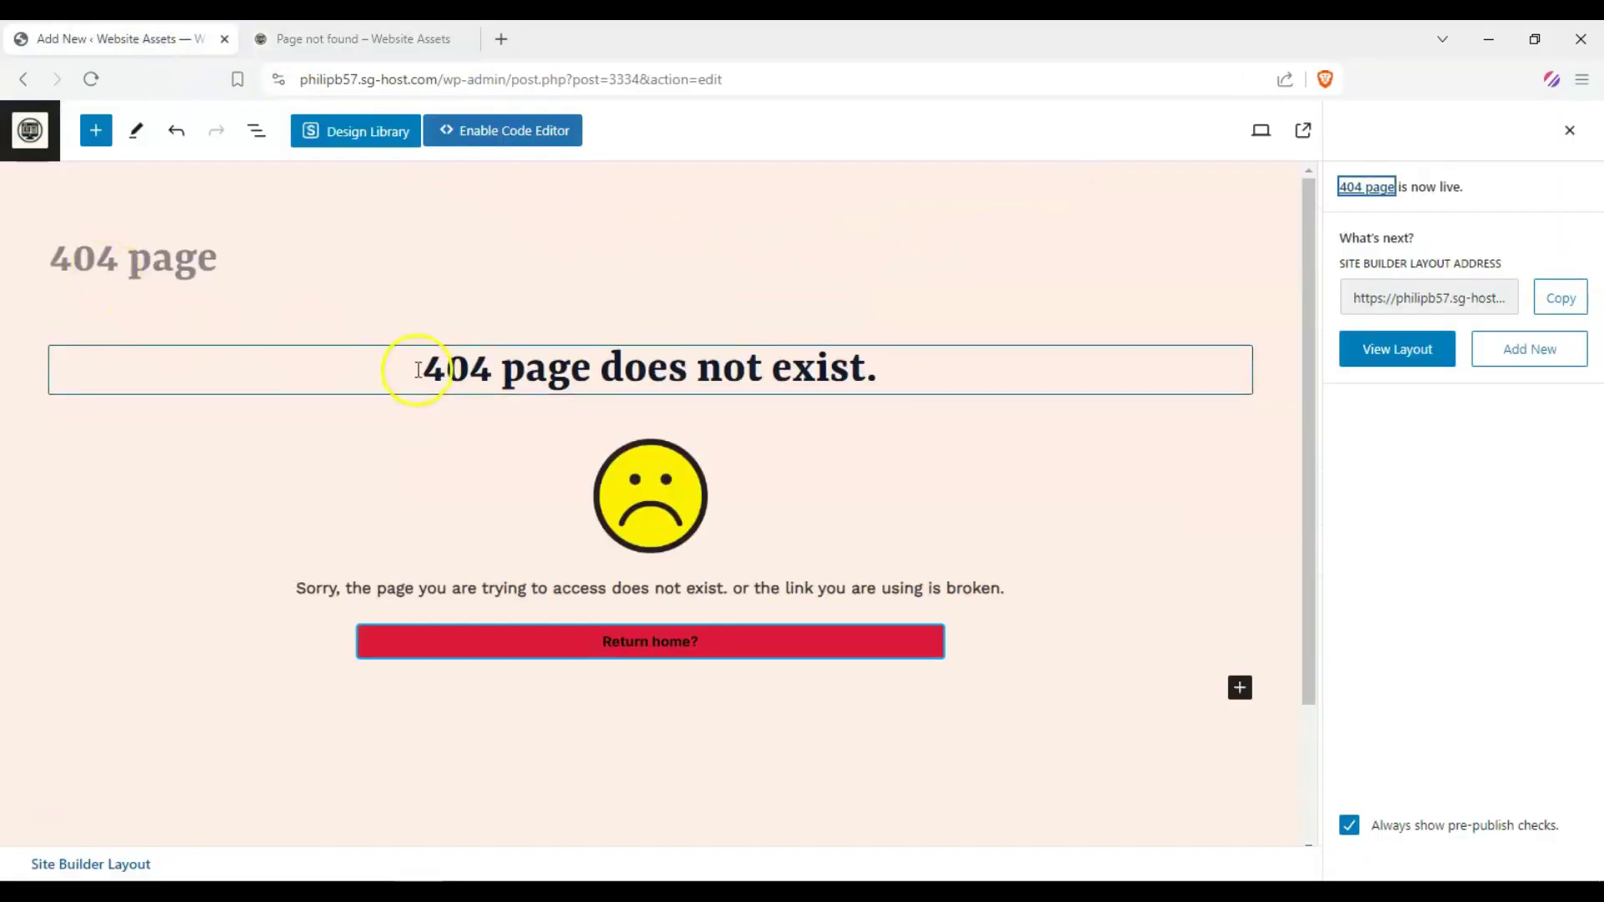
click(500, 380)
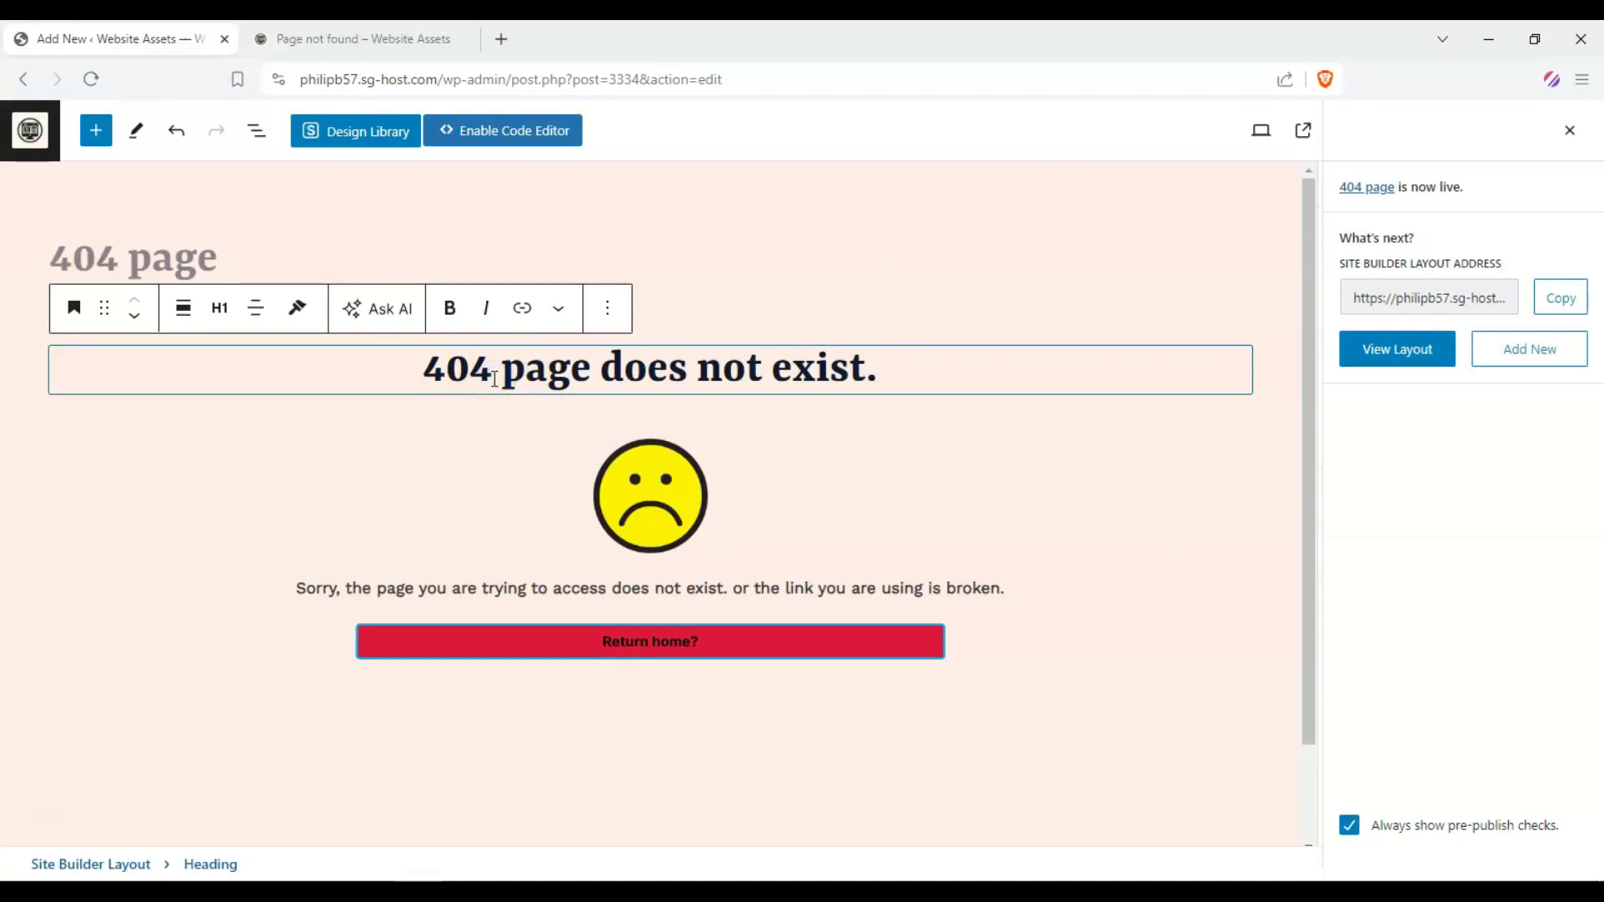
text(,)
click(1369, 138)
click(329, 38)
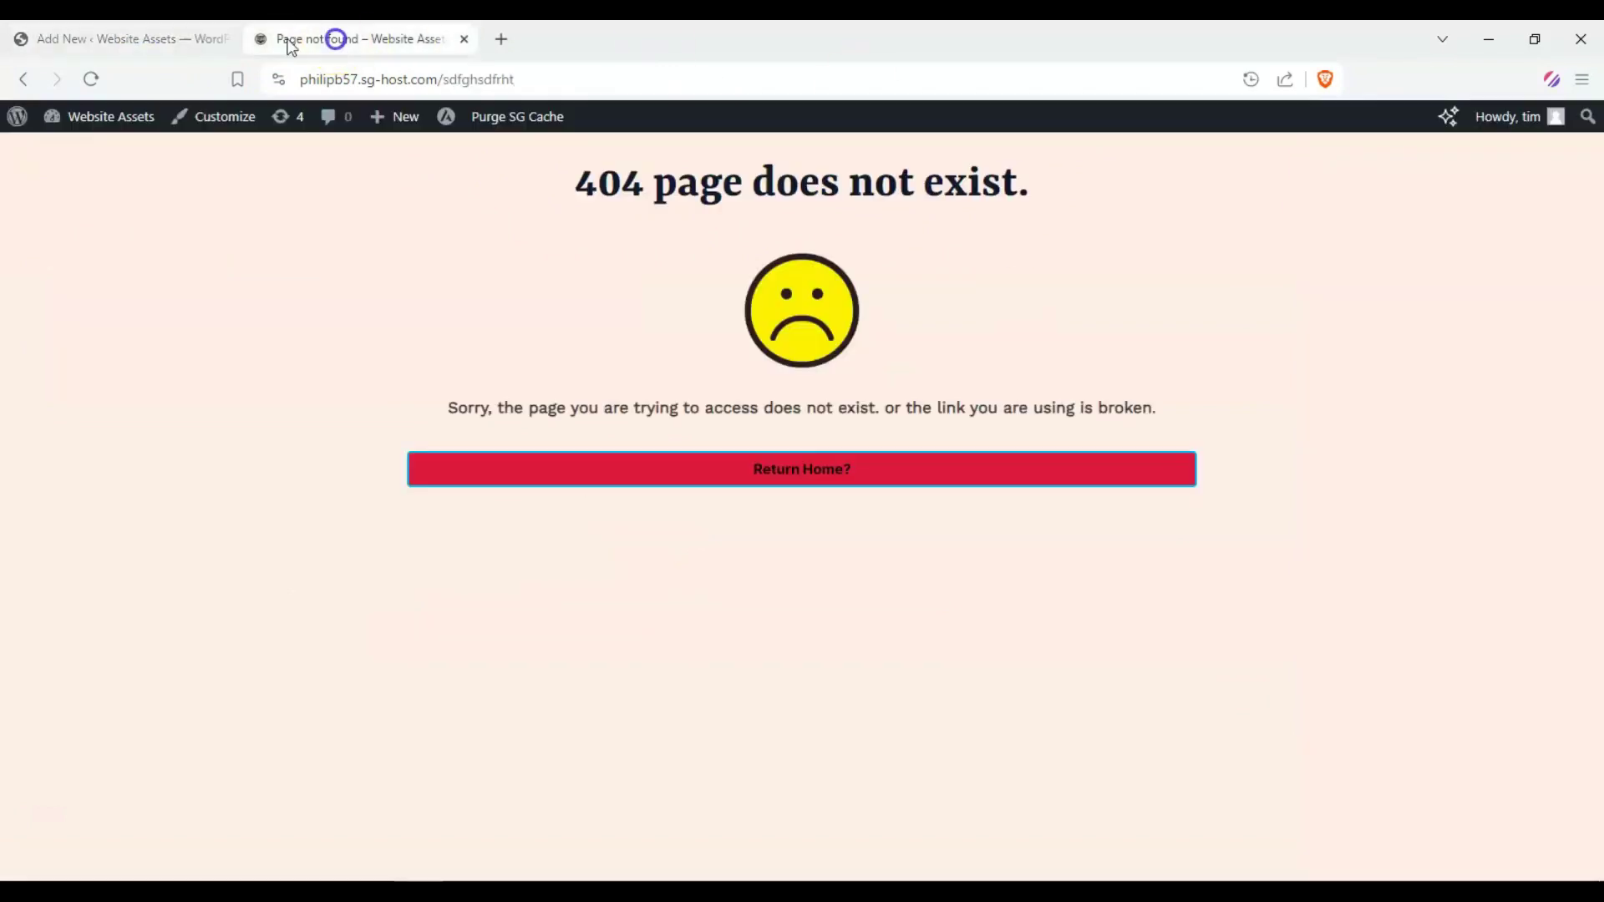
click(105, 85)
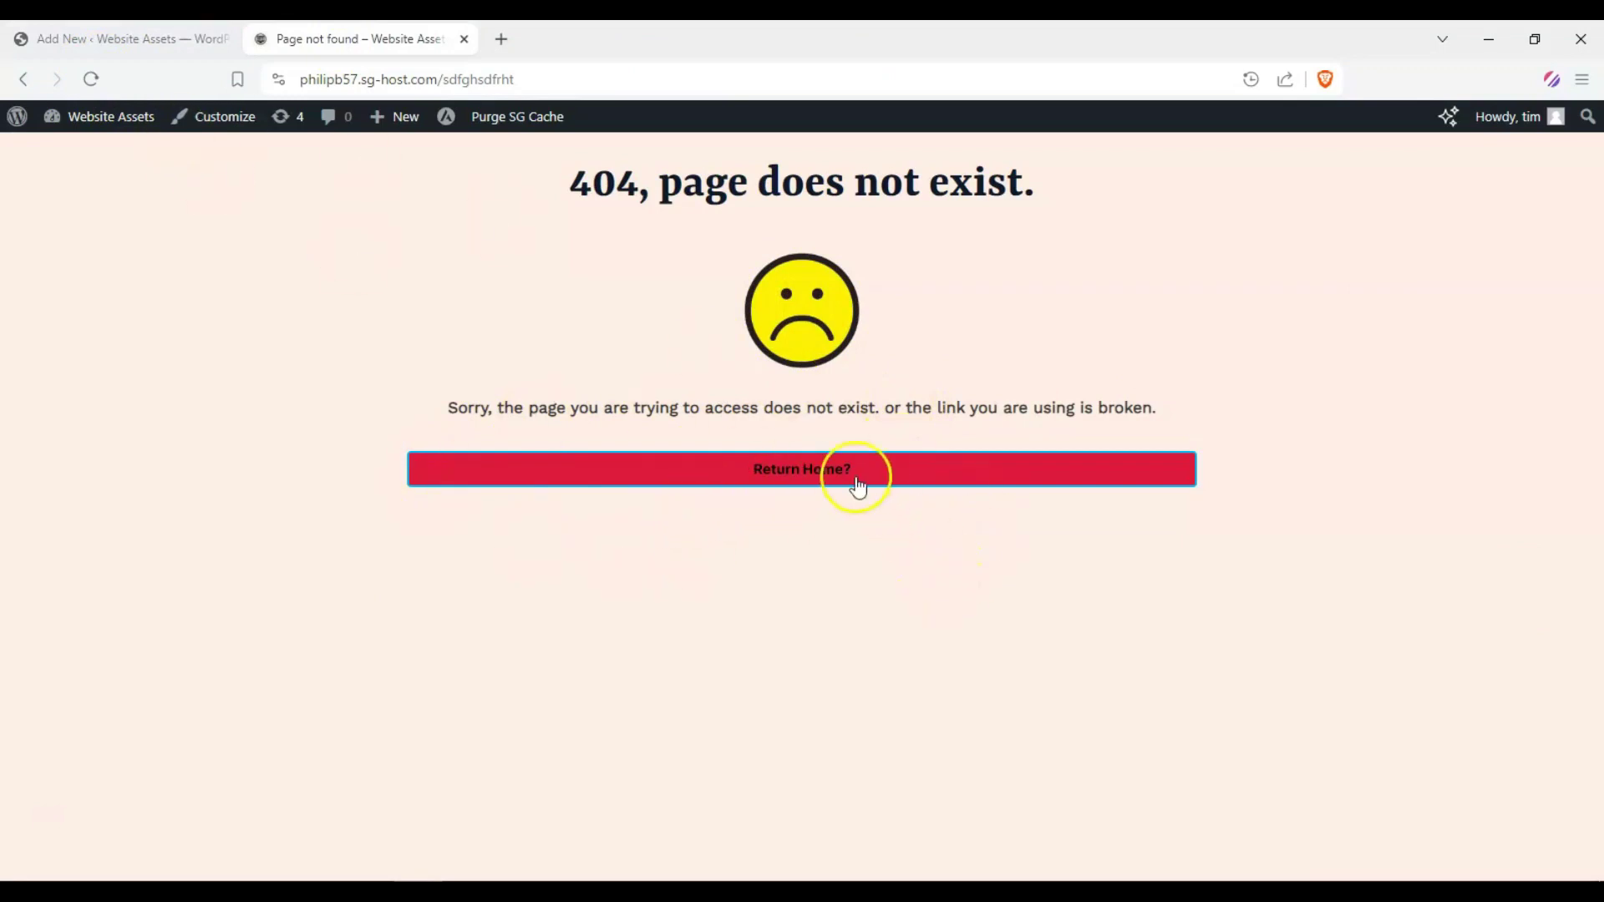
- Follow the red Return Home? button from the live 404 page to the homepage
click(845, 468)
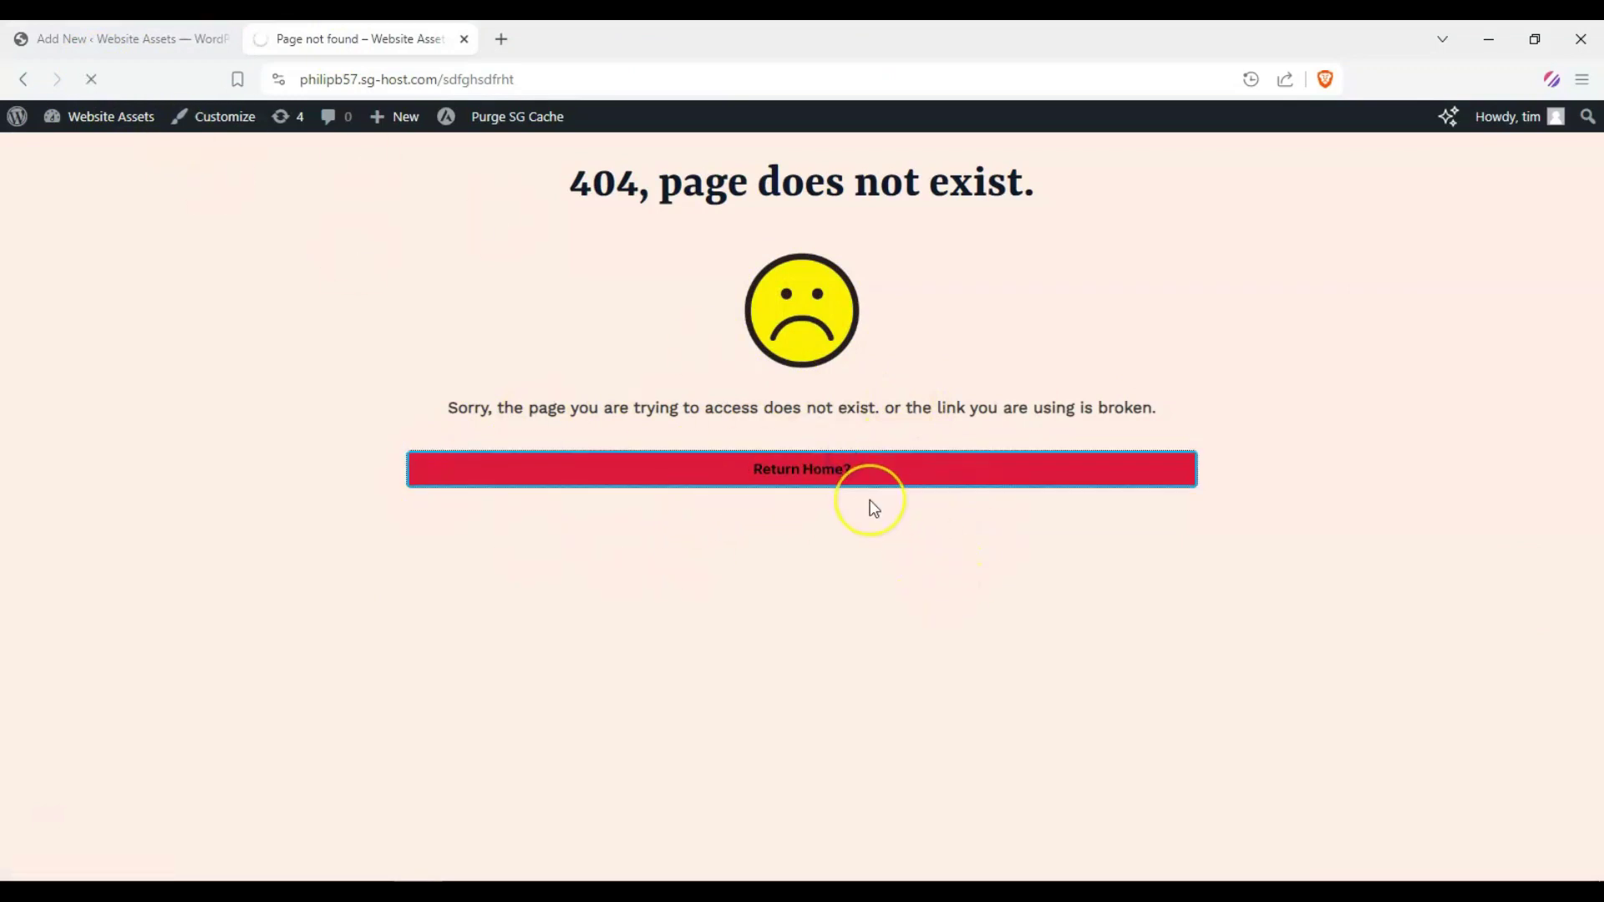